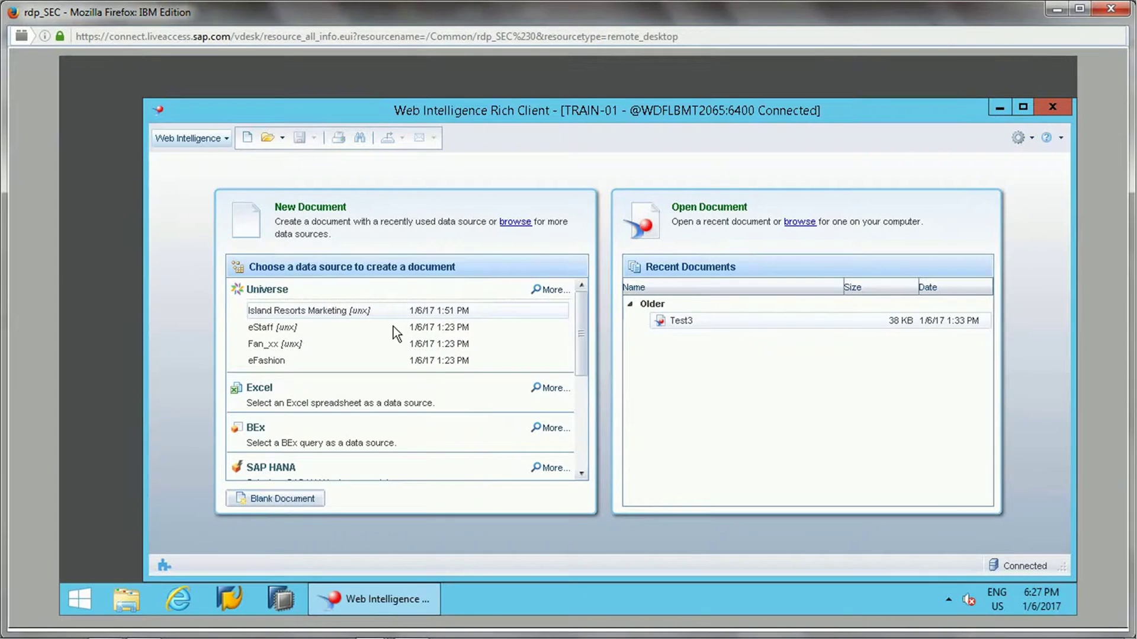
- Create a document from the Island Resorts Marketing universe and add Customer, Phone Number and Reservation Revenue to the query results
left_click(298, 314)
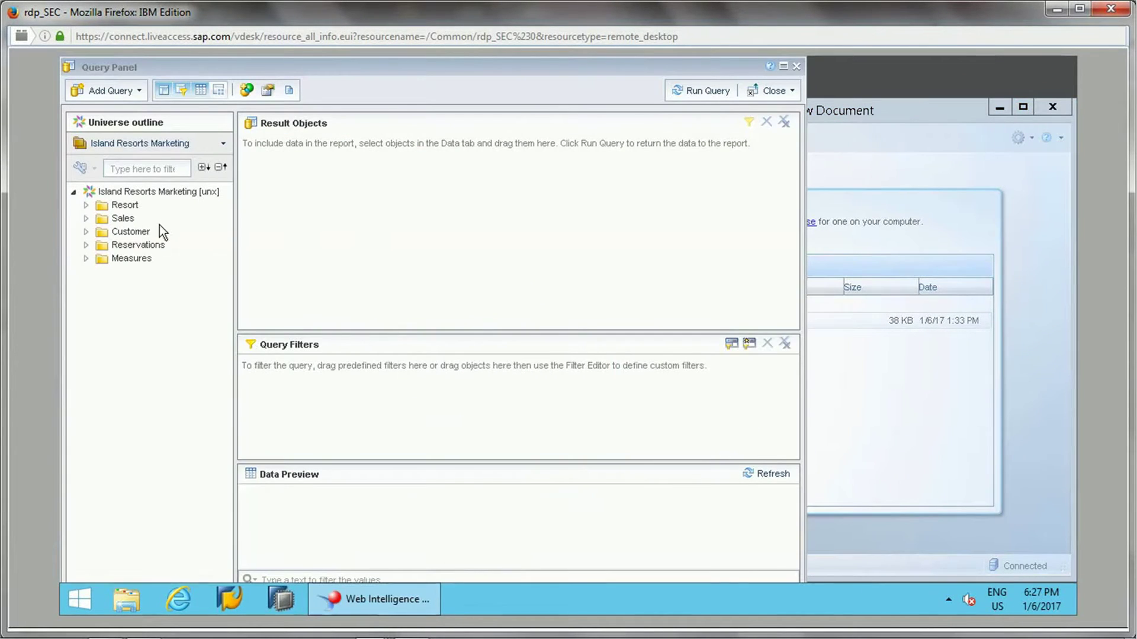
double_click(151, 231)
double_click(144, 285)
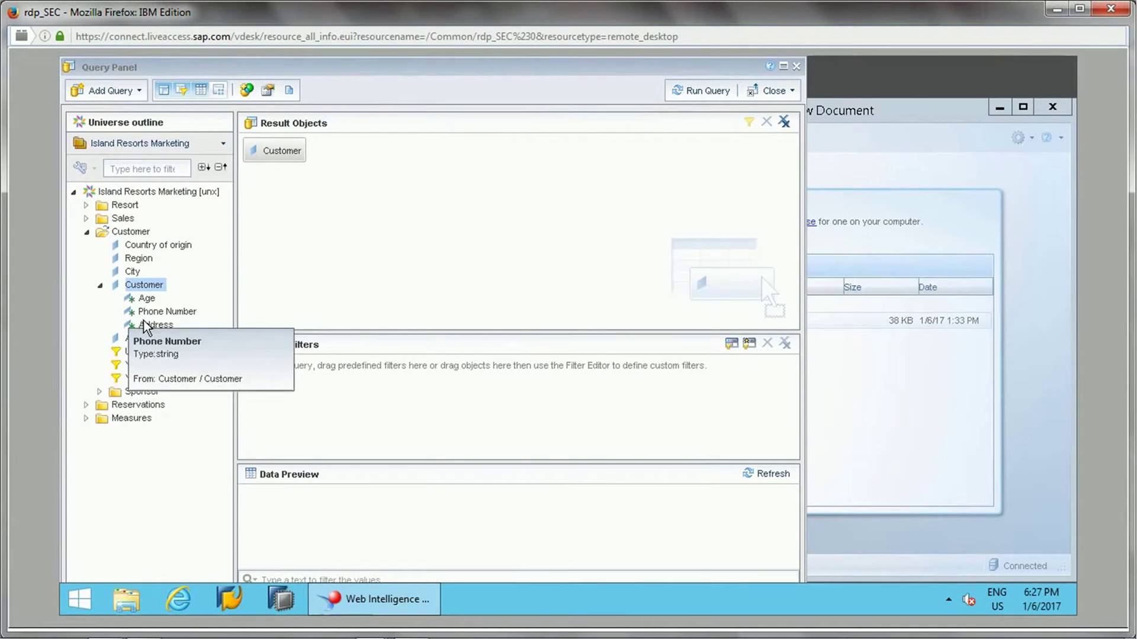
left_click(151, 312)
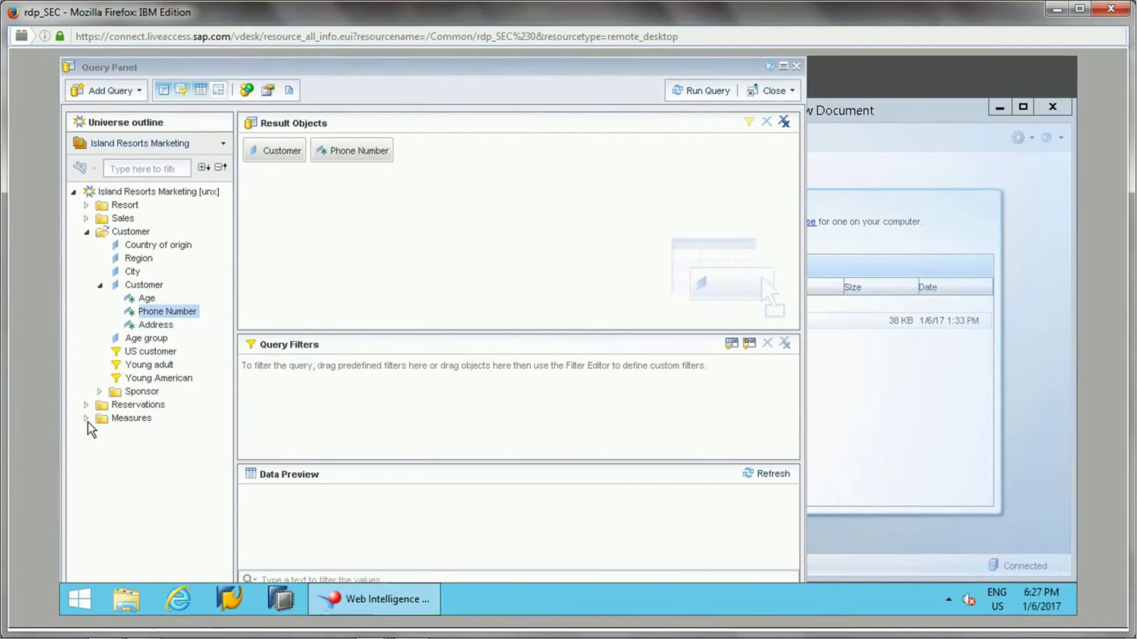
left_click(86, 404)
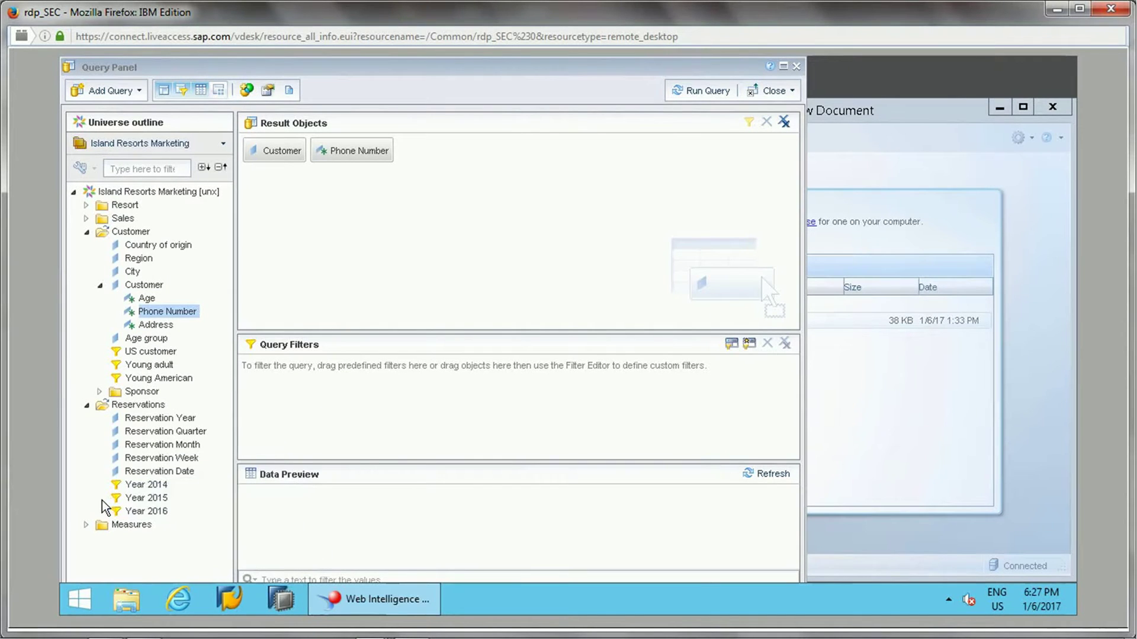
left_click(86, 524)
double_click(184, 537)
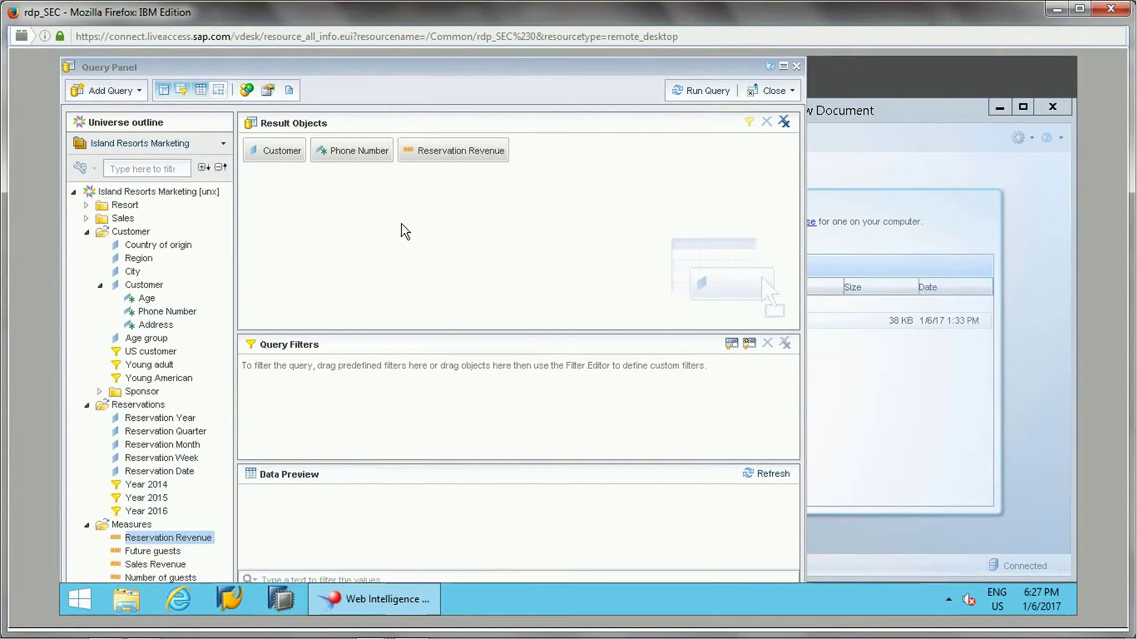
- Add Address between Customer and Phone Number in the result objects and run the query
double_click(152, 325)
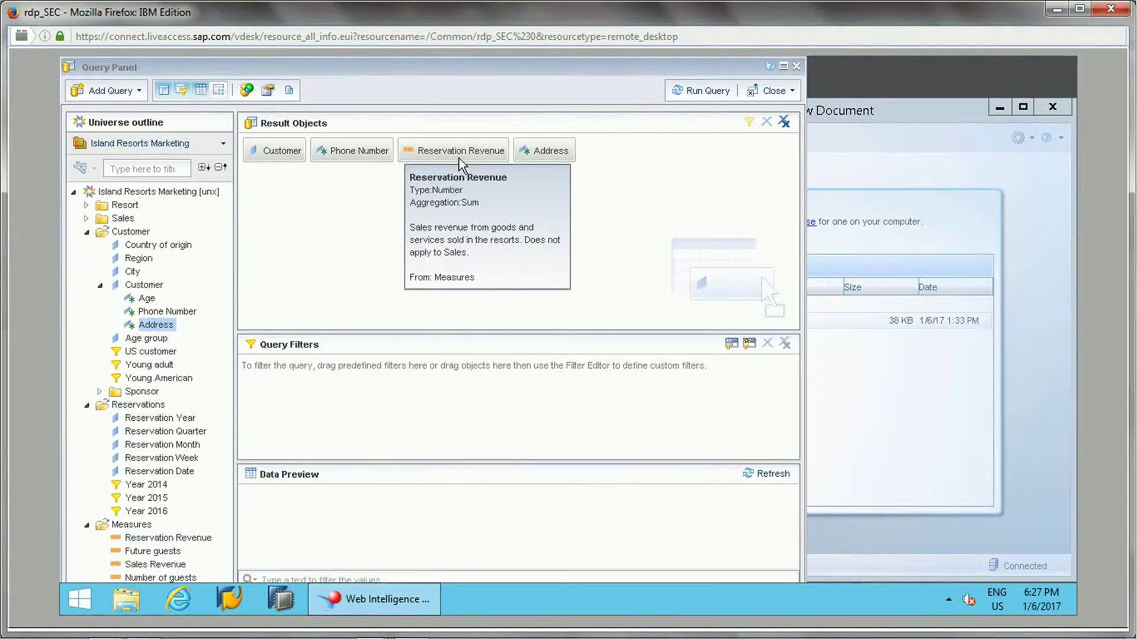
left_click_drag(554, 148, 313, 157)
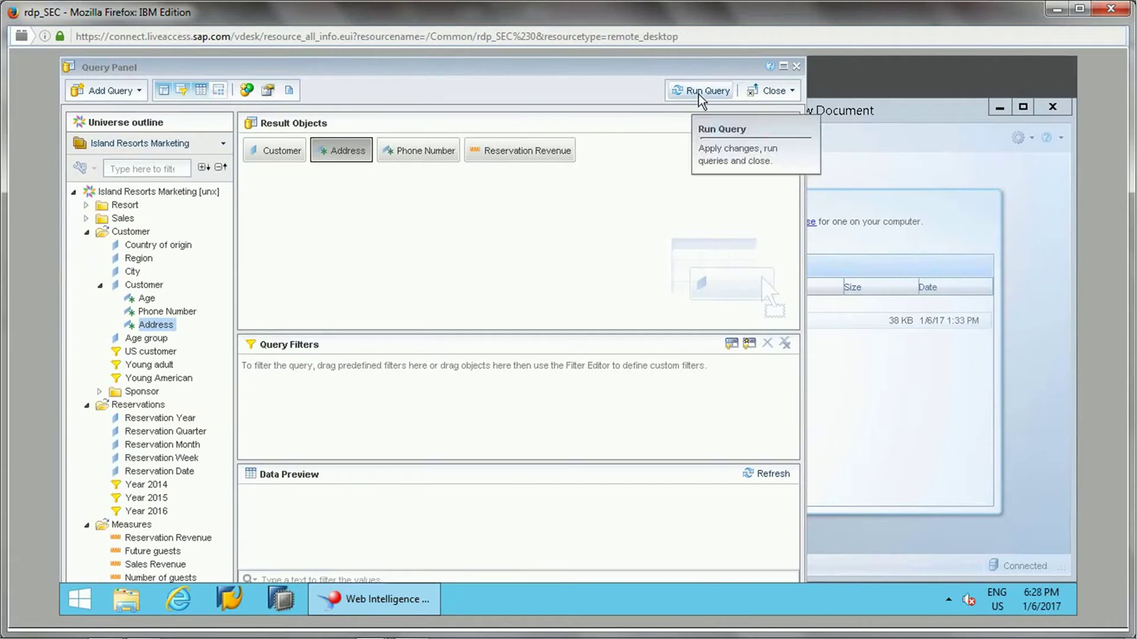
left_click(690, 92)
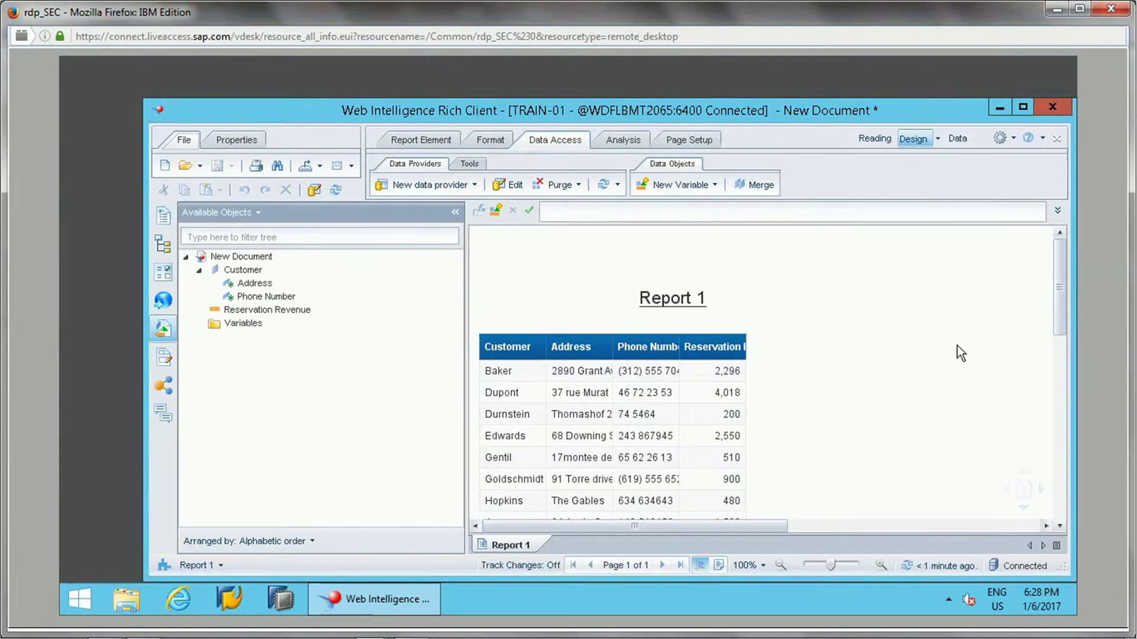
- Start a new dimension variable named 1stLetterofCustomer
scroll(1061, 309, "down", 2)
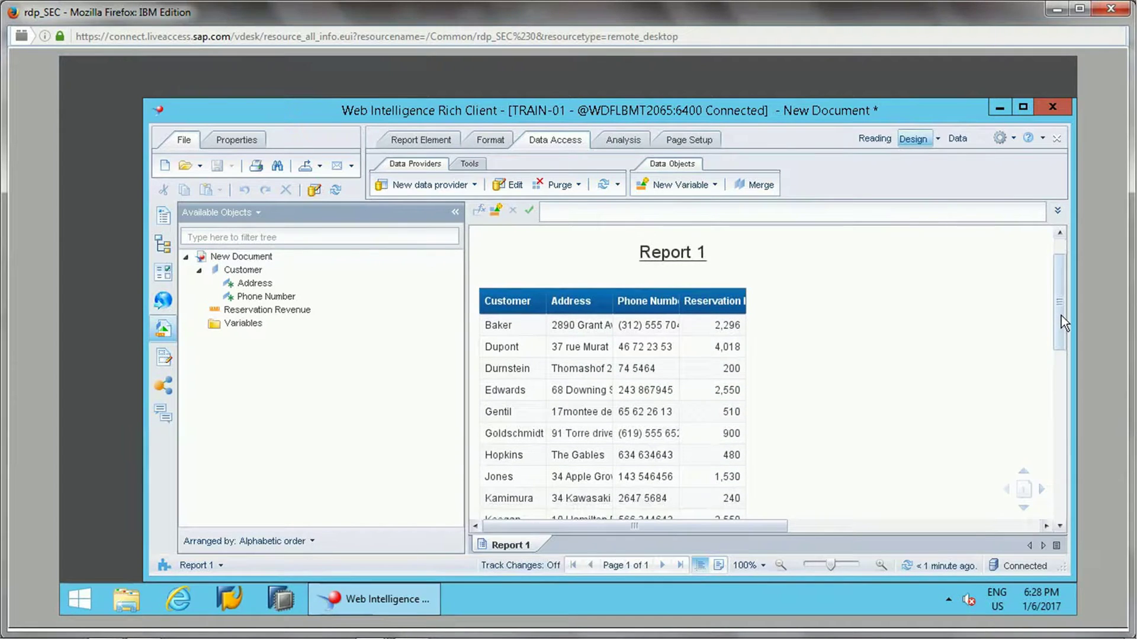
left_click(518, 329)
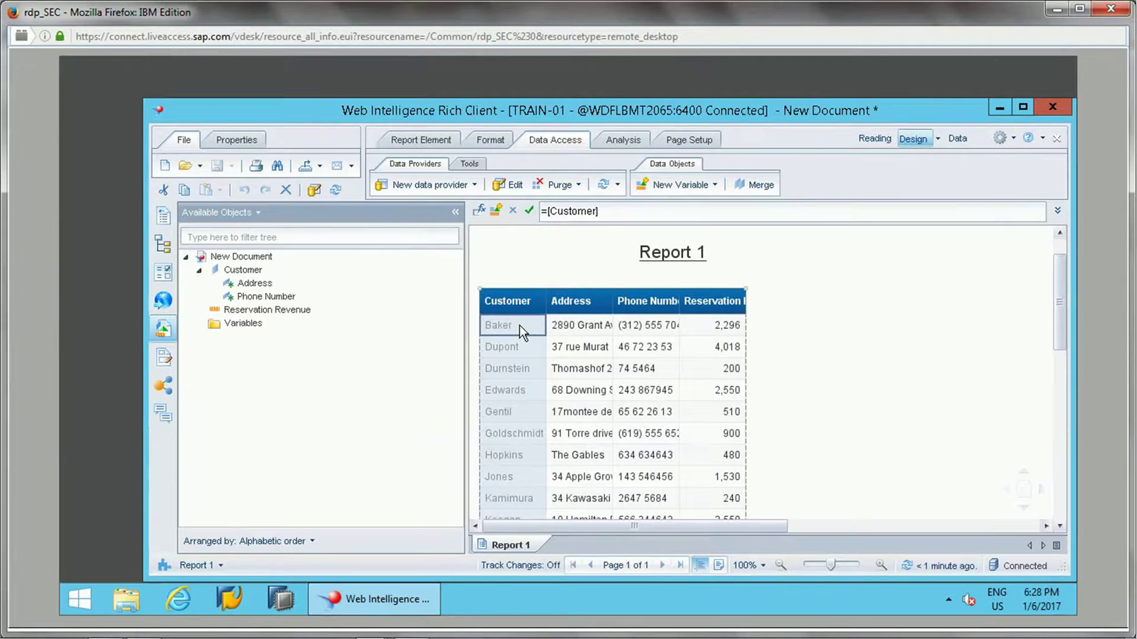
right_click(244, 323)
left_click(305, 336)
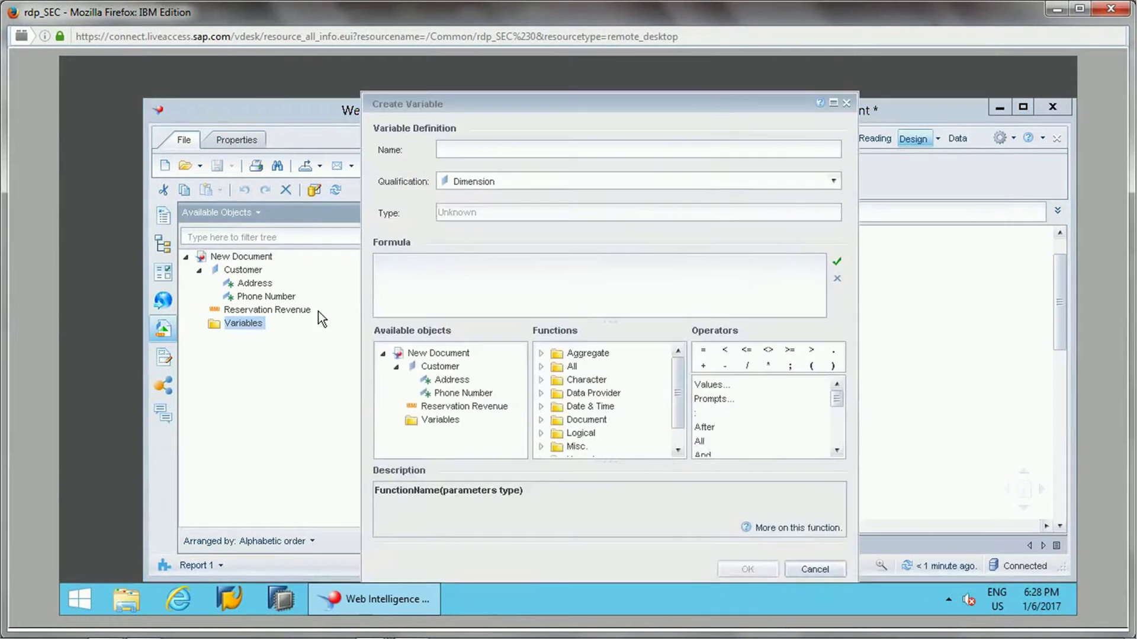
left_click(473, 148)
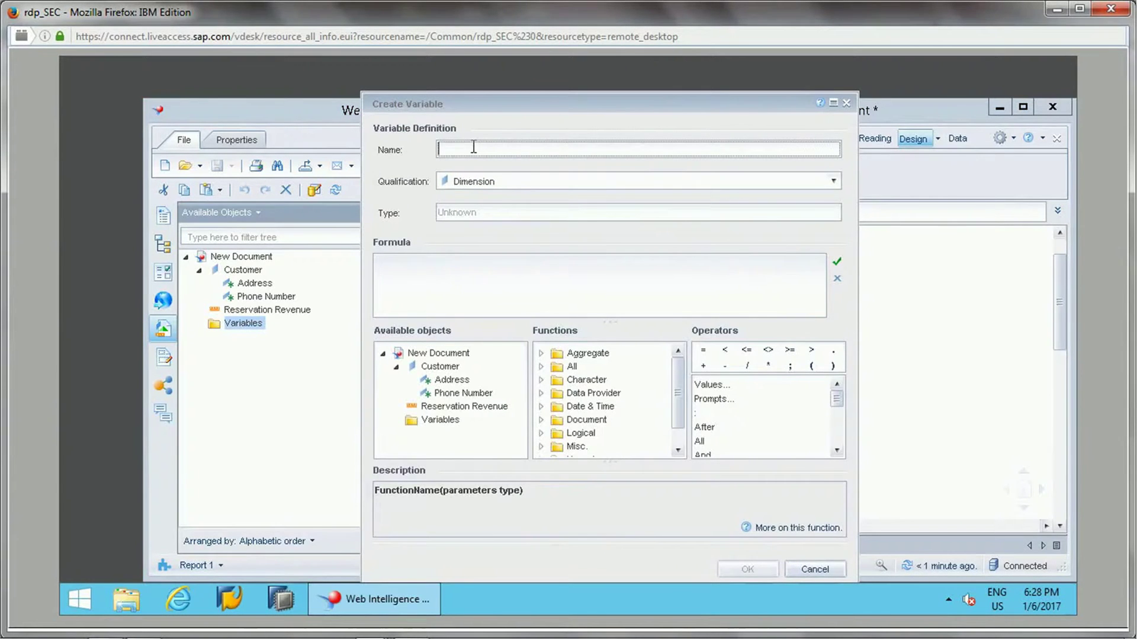
type("1stLetterofCustomer")
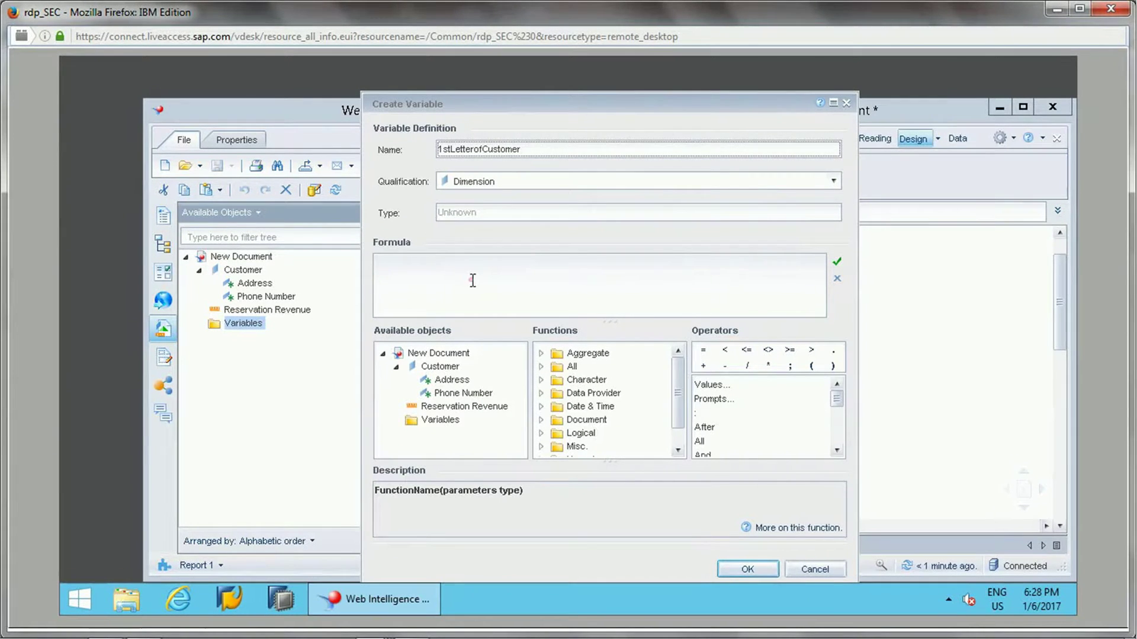
- Build the variable's formula =Left([Customer];1) using the Left function and the Customer object
left_click(472, 280)
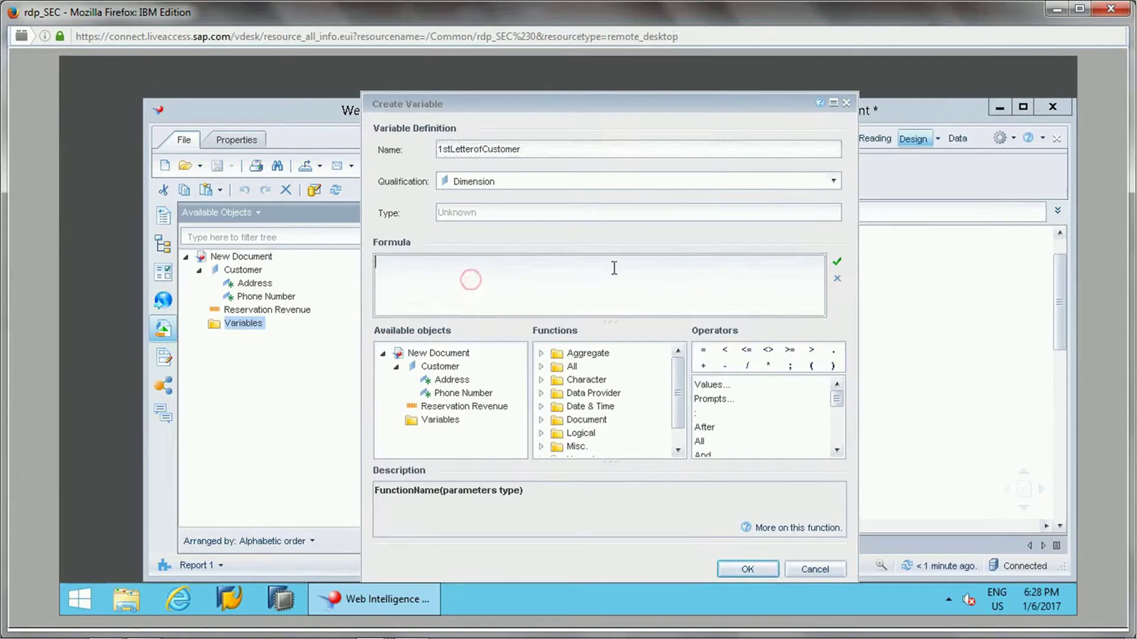
left_click(540, 366)
left_click(600, 391)
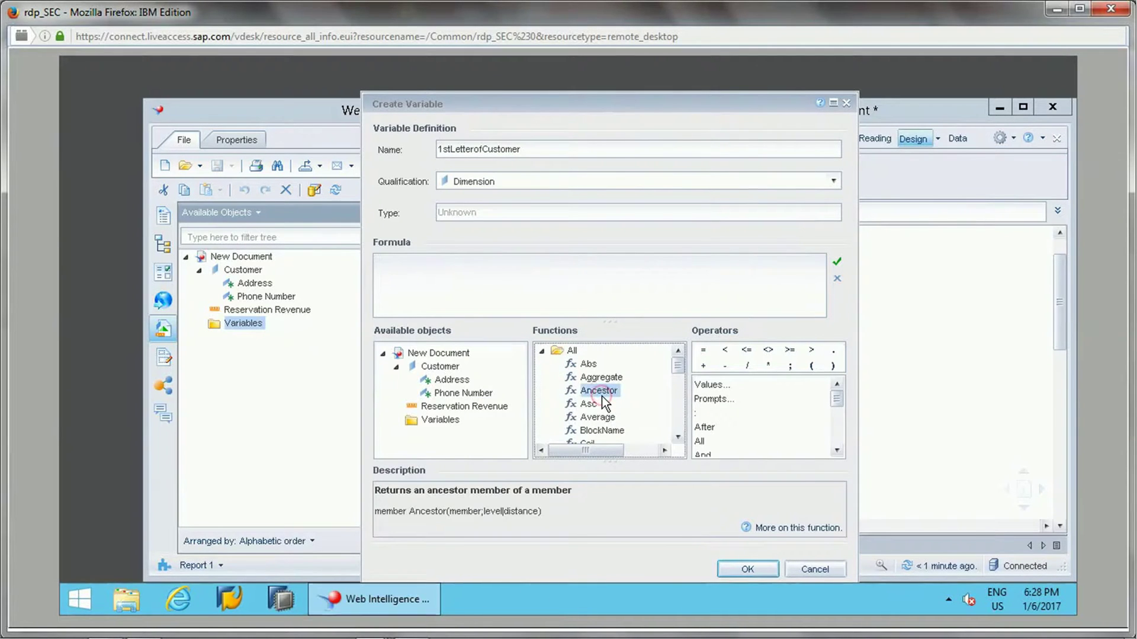
type("lef")
double_click(589, 436)
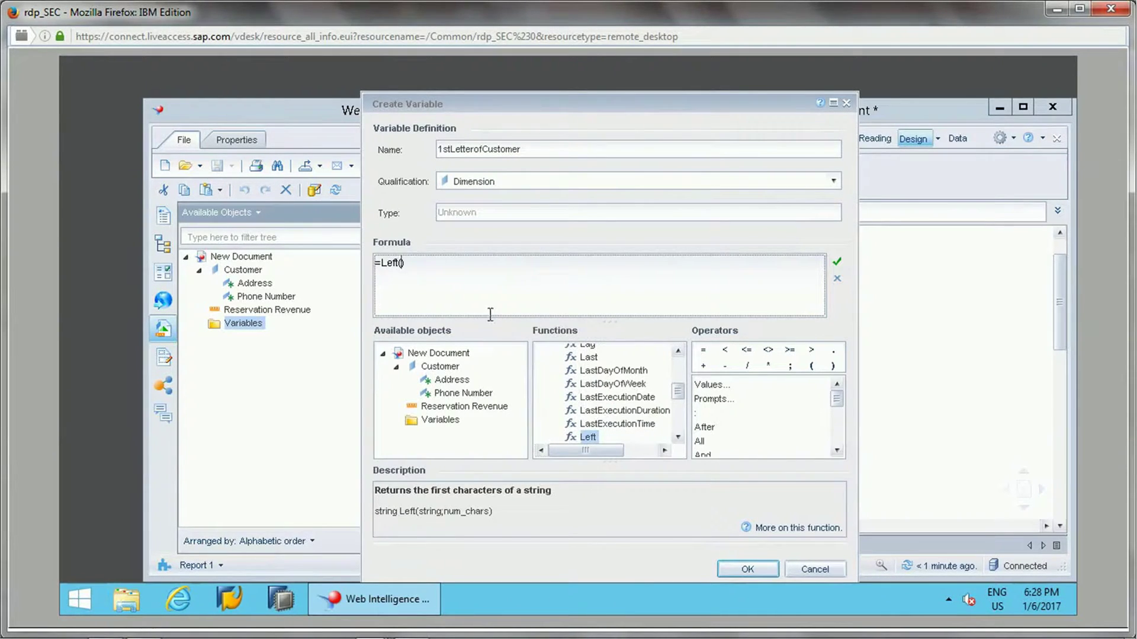
double_click(441, 367)
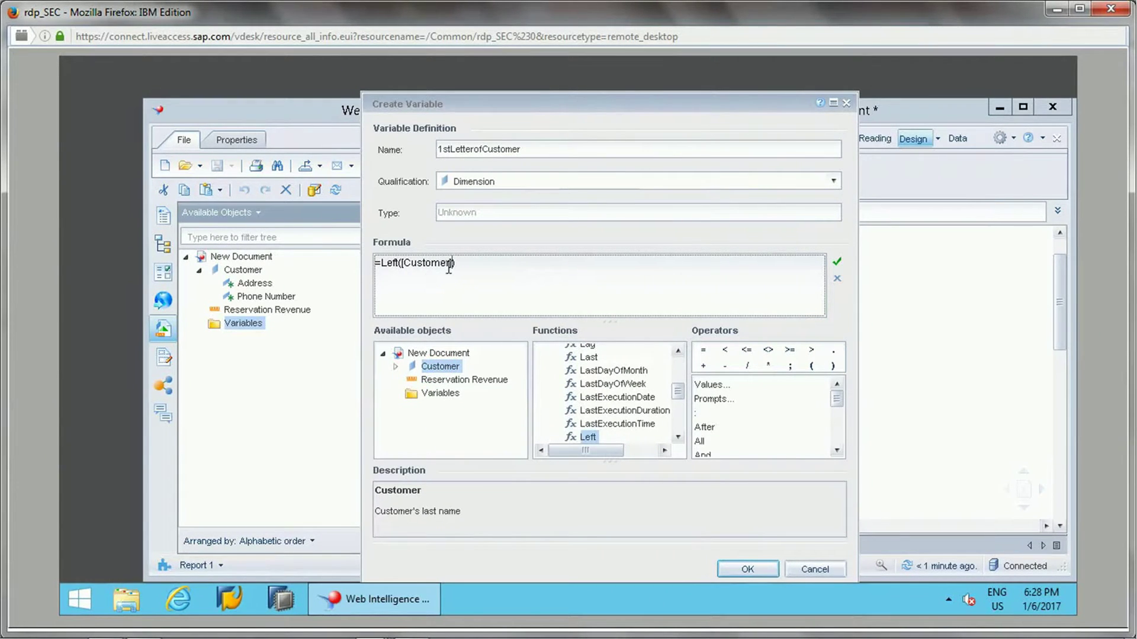
type(";1")
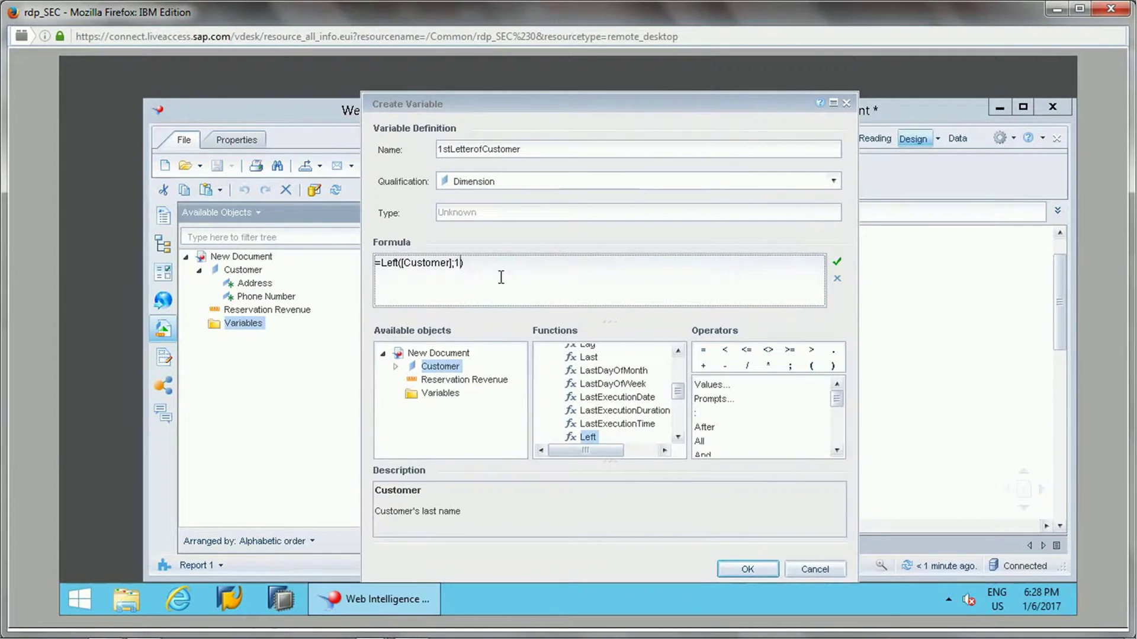
- Validate and save the 1stLetterofCustomer variable, and add it to the report table as a column after Reservation Revenue
left_click(838, 262)
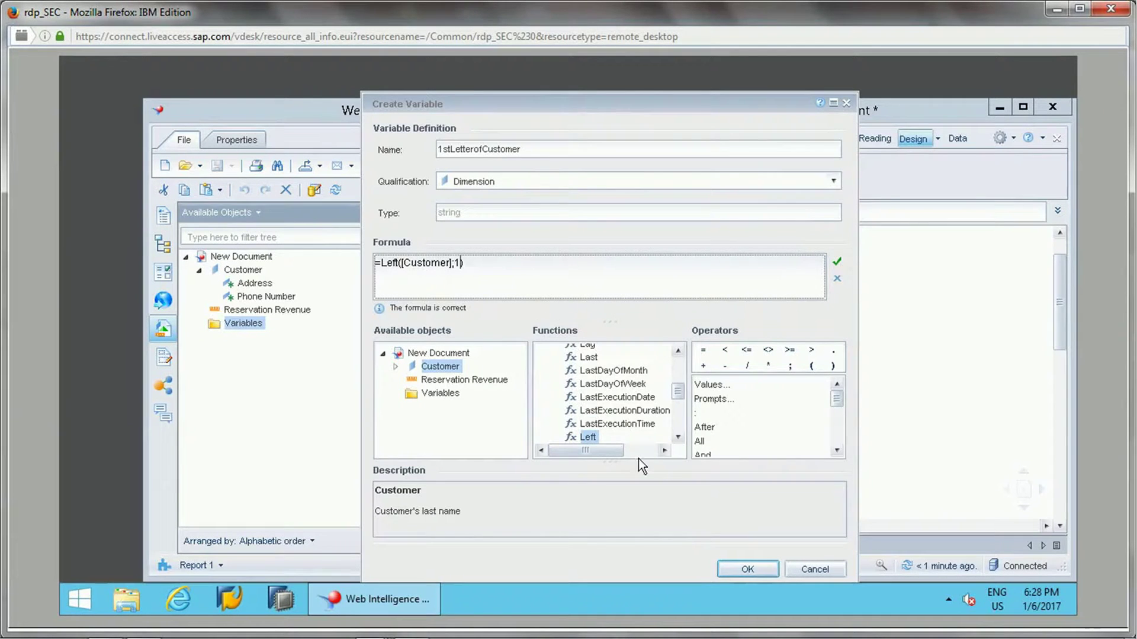
left_click(747, 568)
left_click_drag(297, 346, 745, 309)
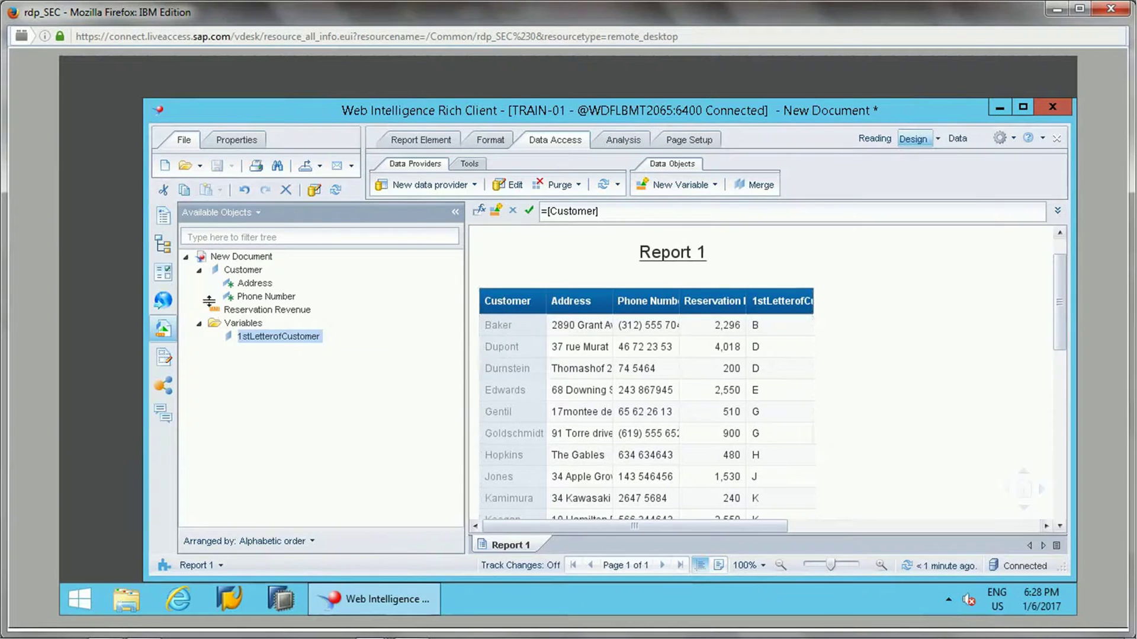
- Start another dimension variable named UpperCaseCustomer
right_click(244, 323)
left_click(280, 343)
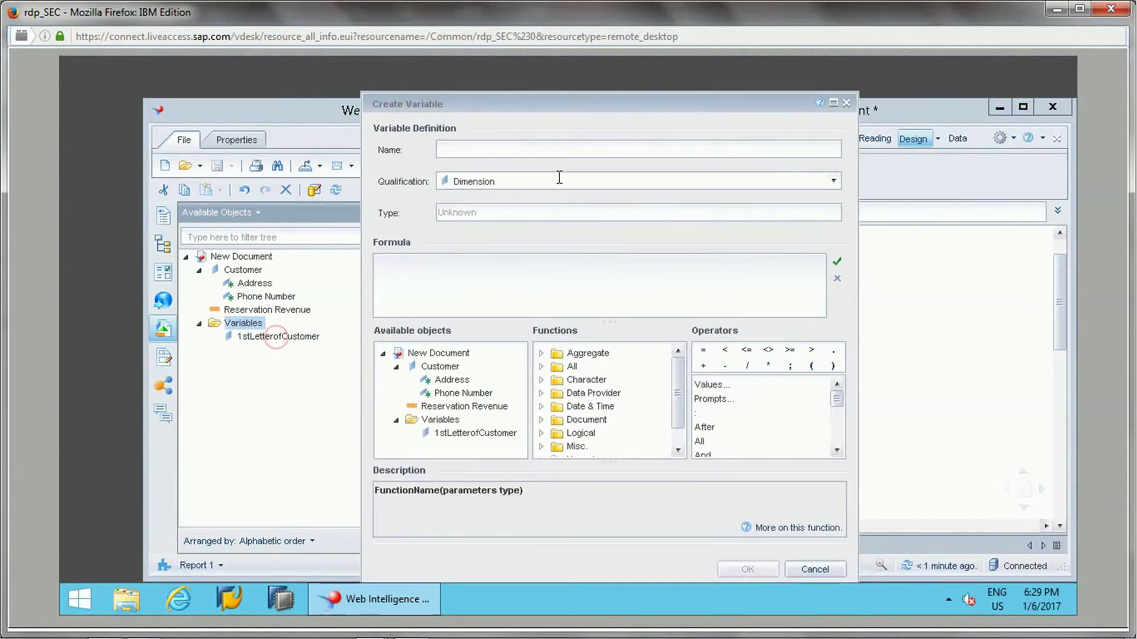
left_click(472, 149)
type("UpperCaseCustomer")
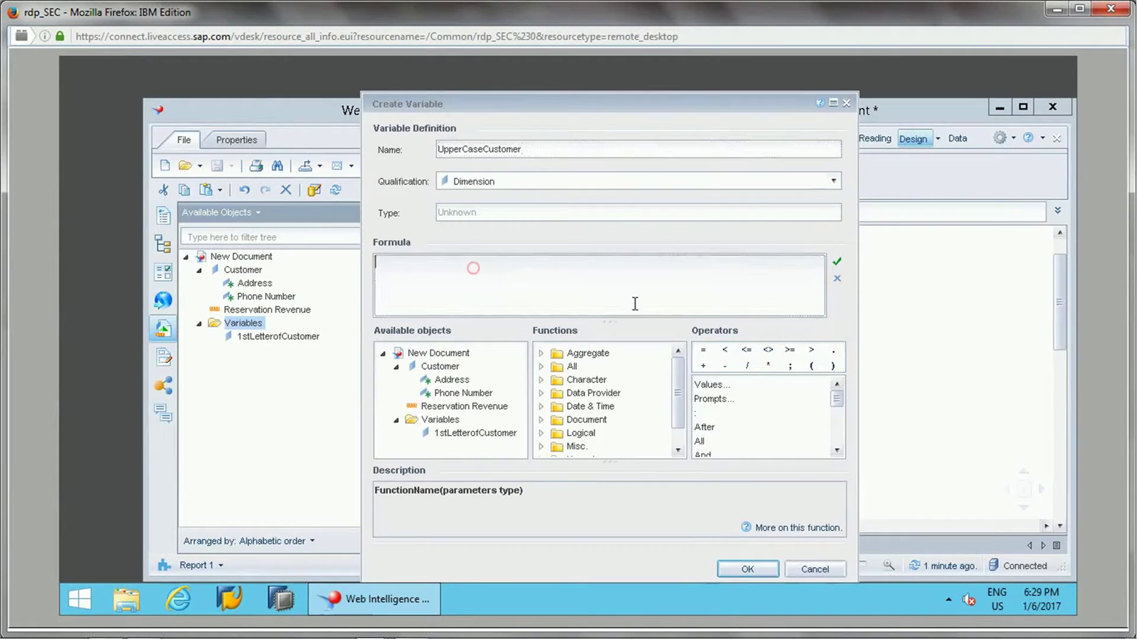
- Build the formula =Upper([Customer]) for UpperCaseCustomer, also looking up the Lower function in the function list
left_click(541, 365)
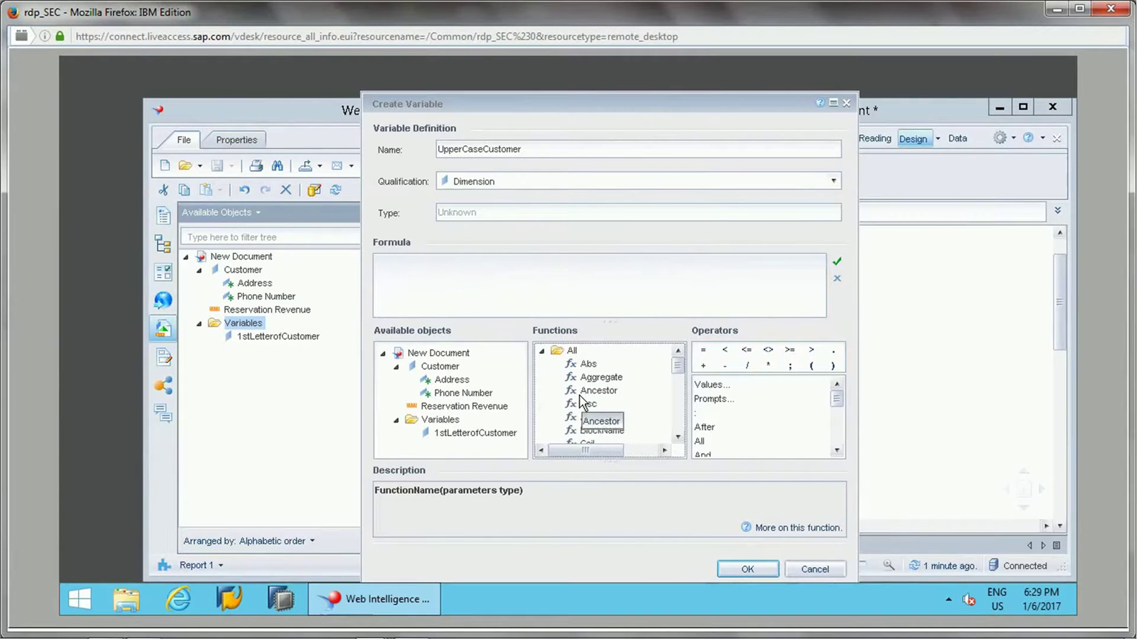
left_click(580, 394)
type("up")
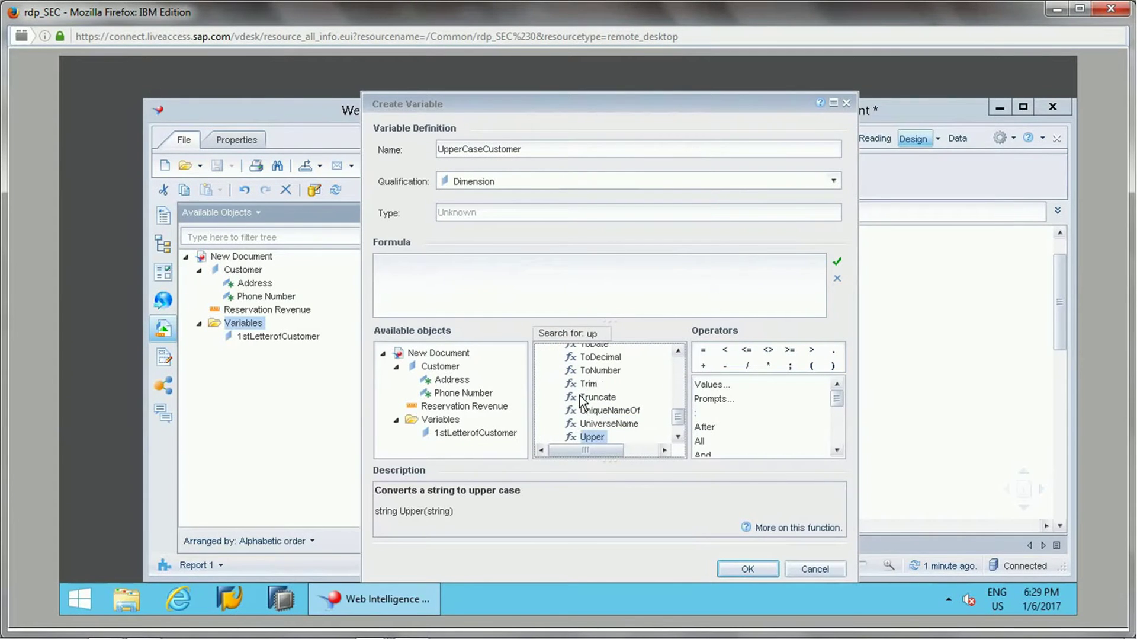
double_click(591, 438)
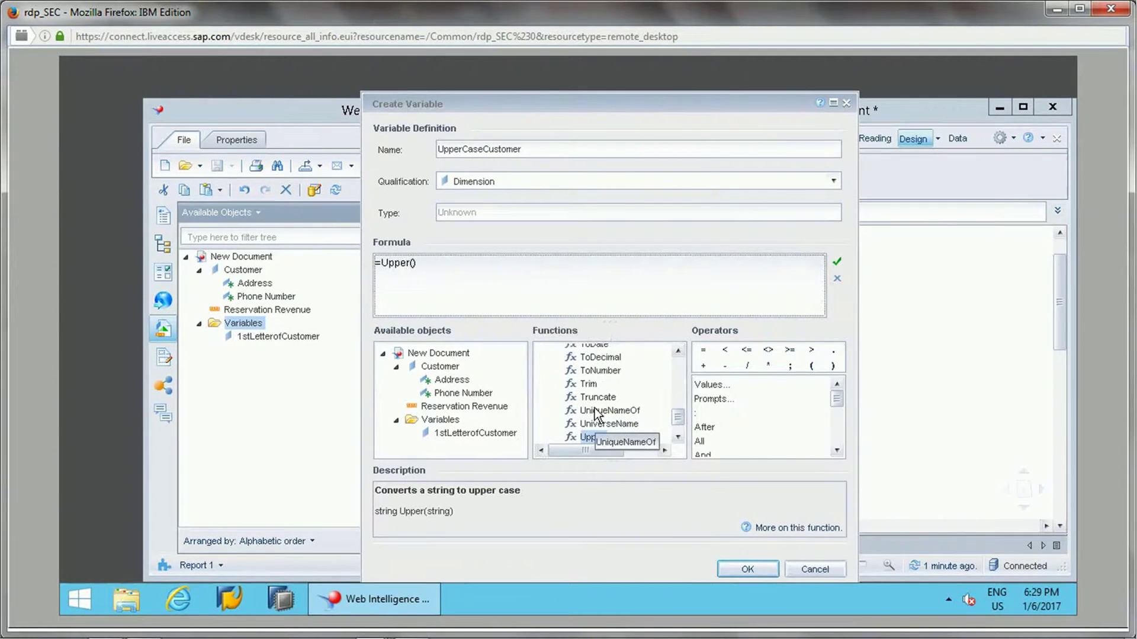
left_click(596, 411)
type("lo")
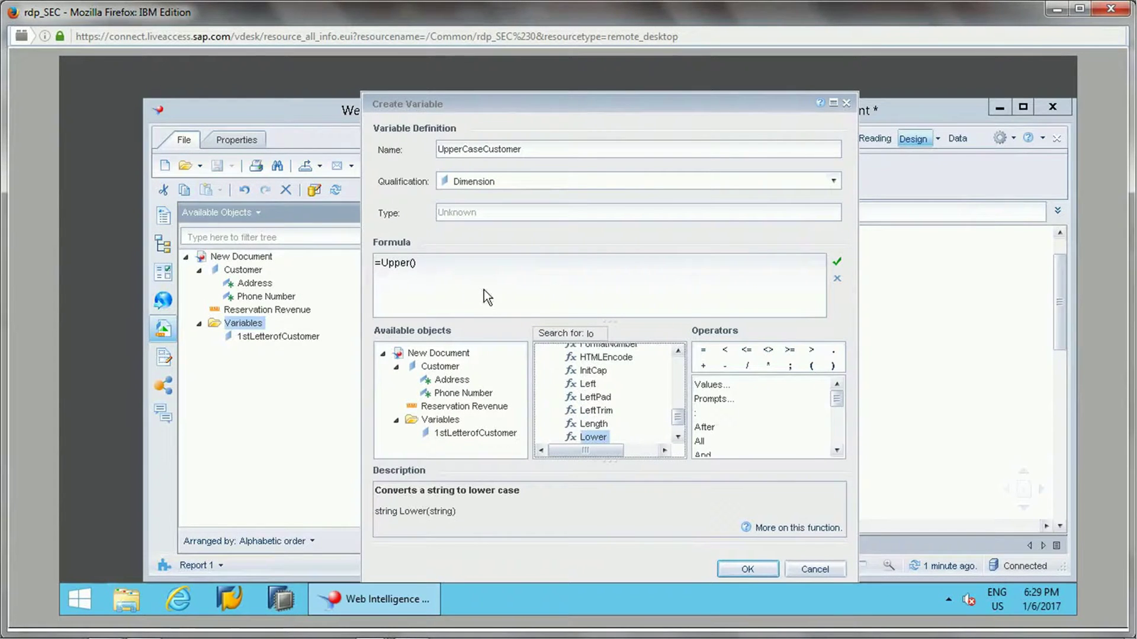
left_click(414, 268)
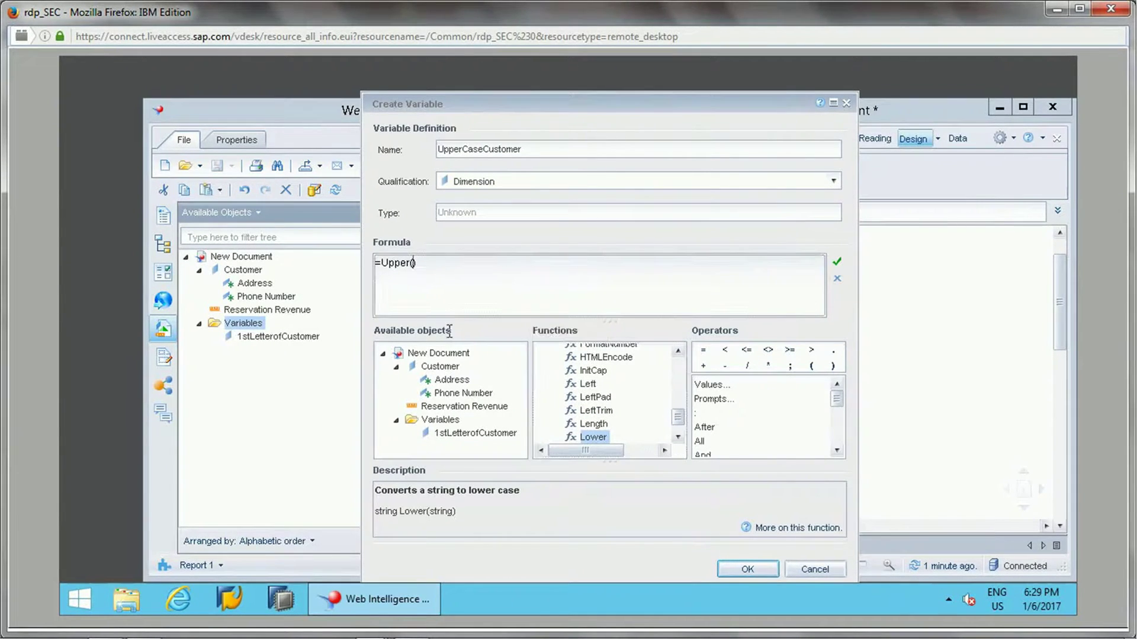
double_click(438, 367)
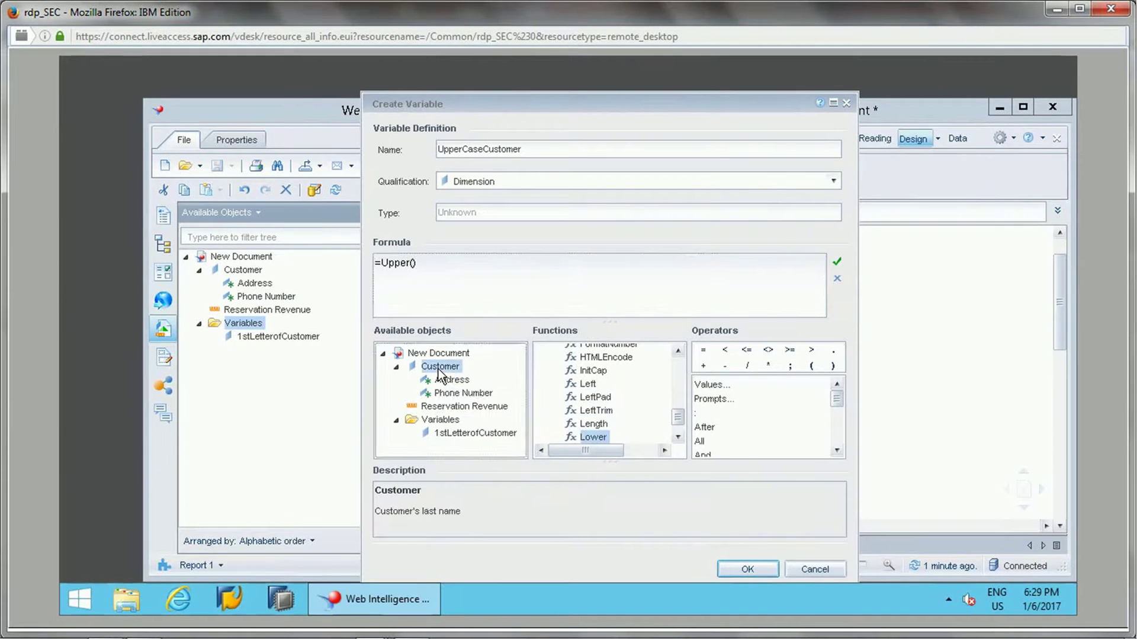
- Validate and save the UpperCaseCustomer variable, and add it to the report table as a column after 1stLetterofCustomer
left_click(837, 261)
left_click(743, 568)
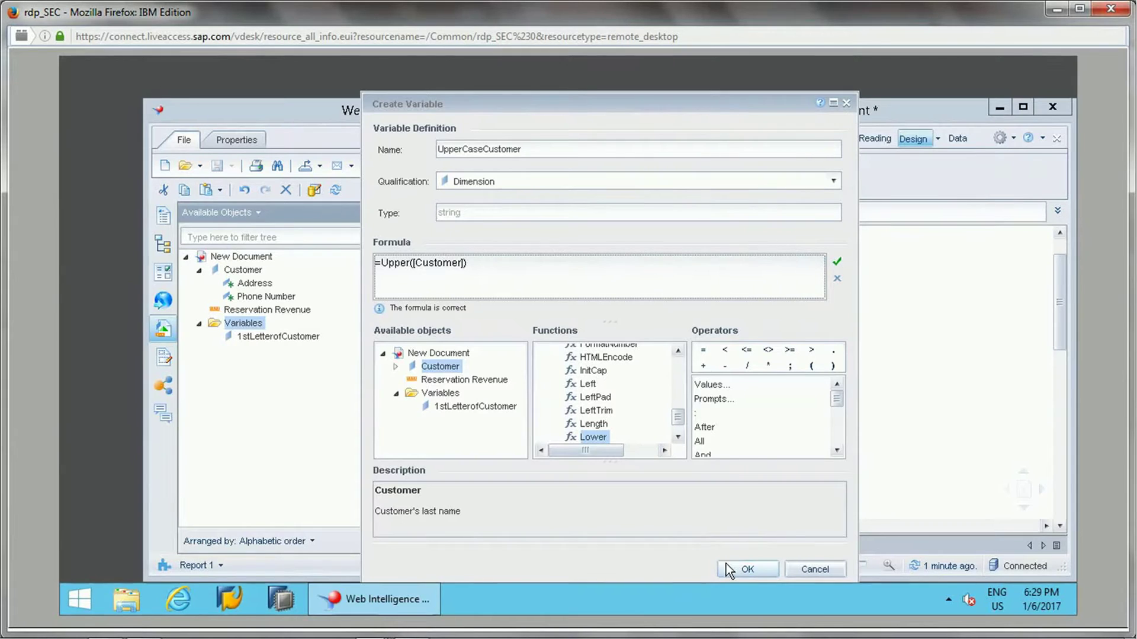
left_click_drag(261, 351, 816, 309)
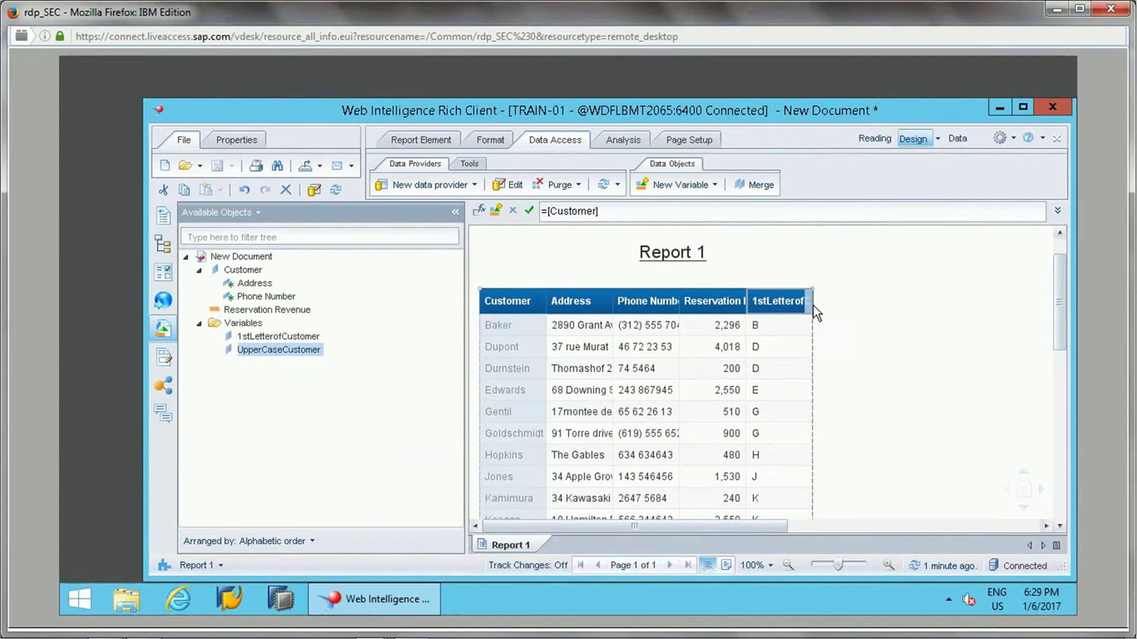
left_click_drag(258, 350, 816, 309)
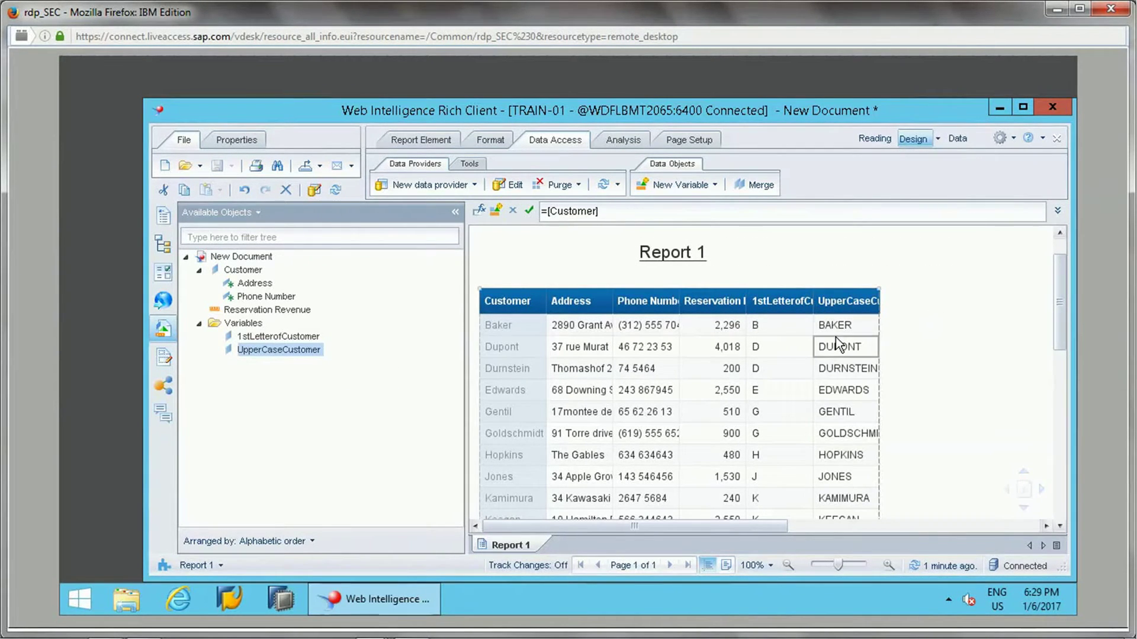
- Start a third dimension variable named DisplaySubTotal
left_click(839, 343)
left_click_drag(1060, 320, 1062, 334)
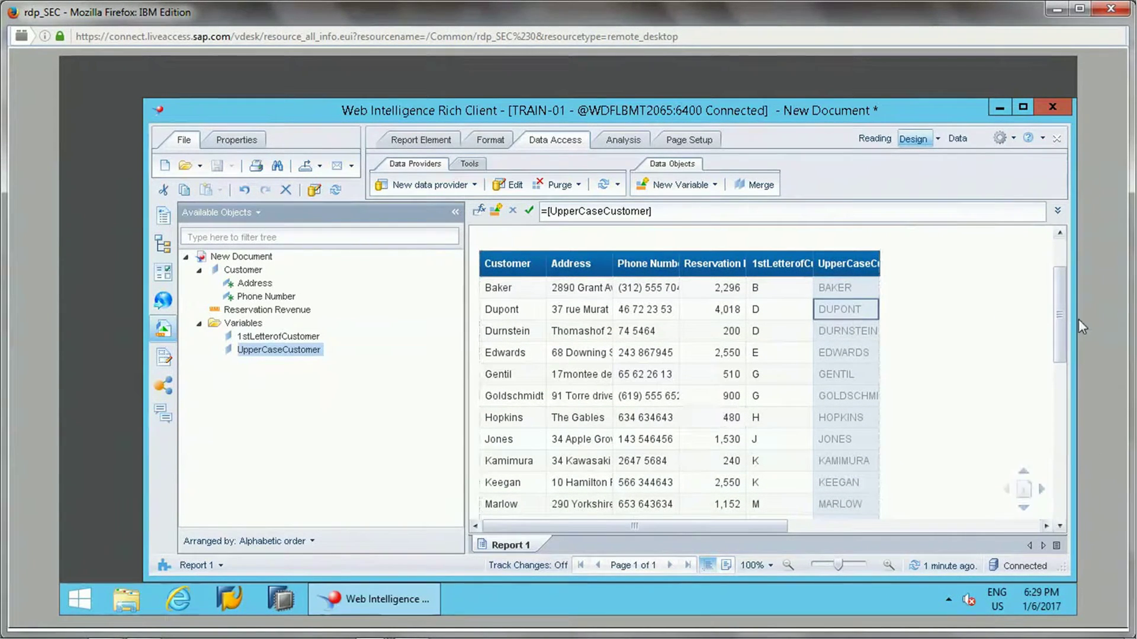
left_click_drag(1064, 322, 1064, 333)
right_click(251, 327)
left_click(285, 332)
left_click(491, 149)
type("DisplaySubTotla")
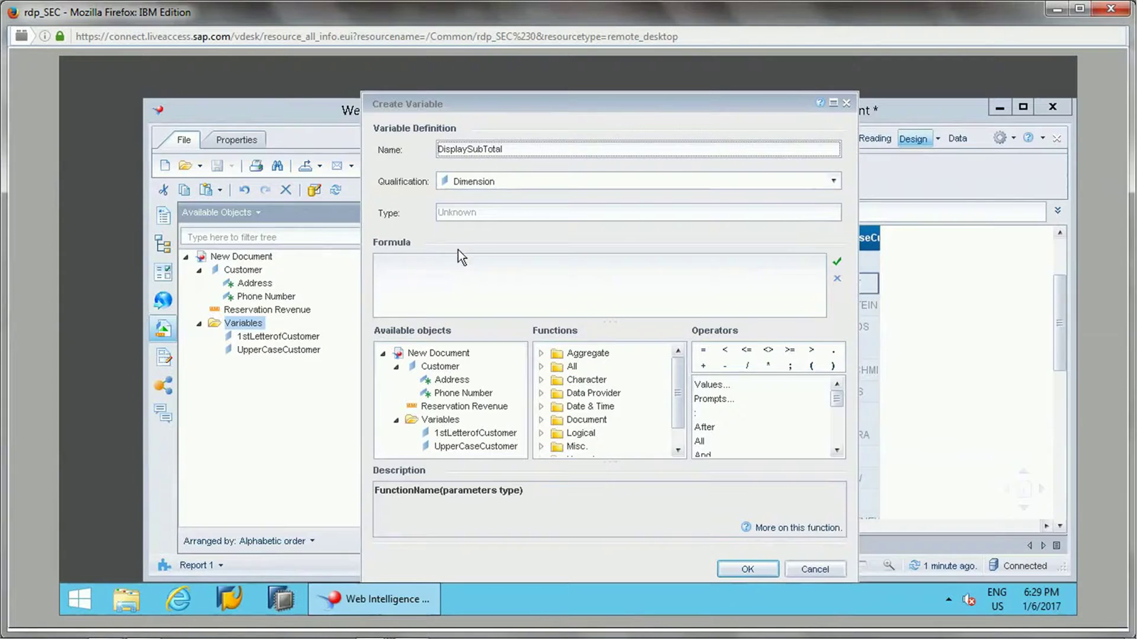
- Build the DisplaySubTotal formula ="Subtotal for " + [Customer] + " is " + [Reservation Revenue]
left_click(491, 277)
type("=\"")
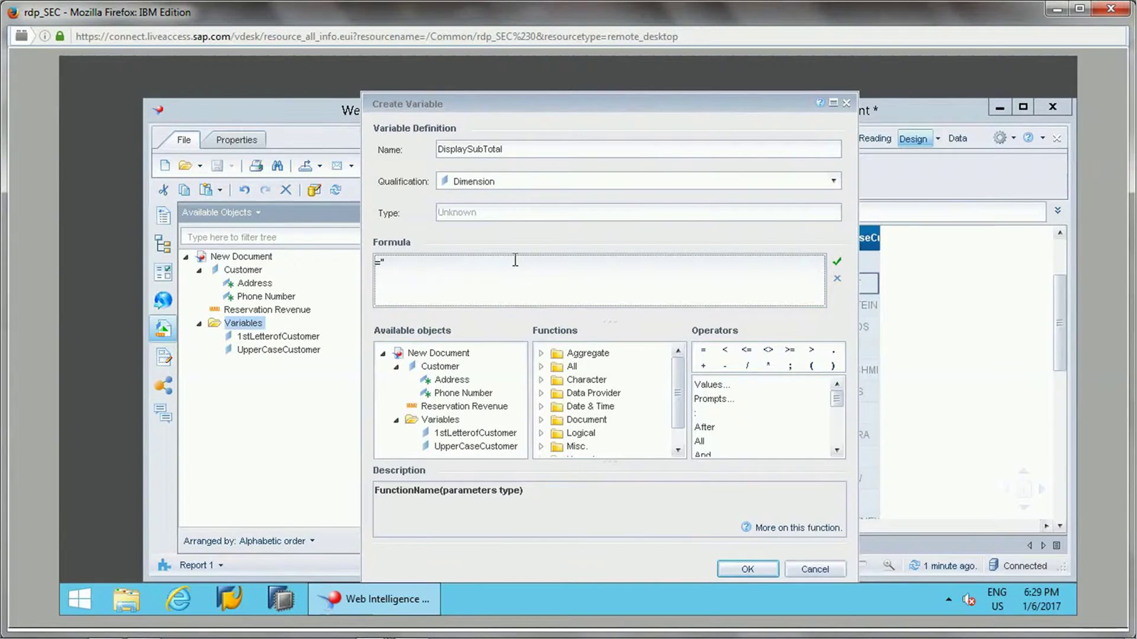
type("Subtotal for \"+")
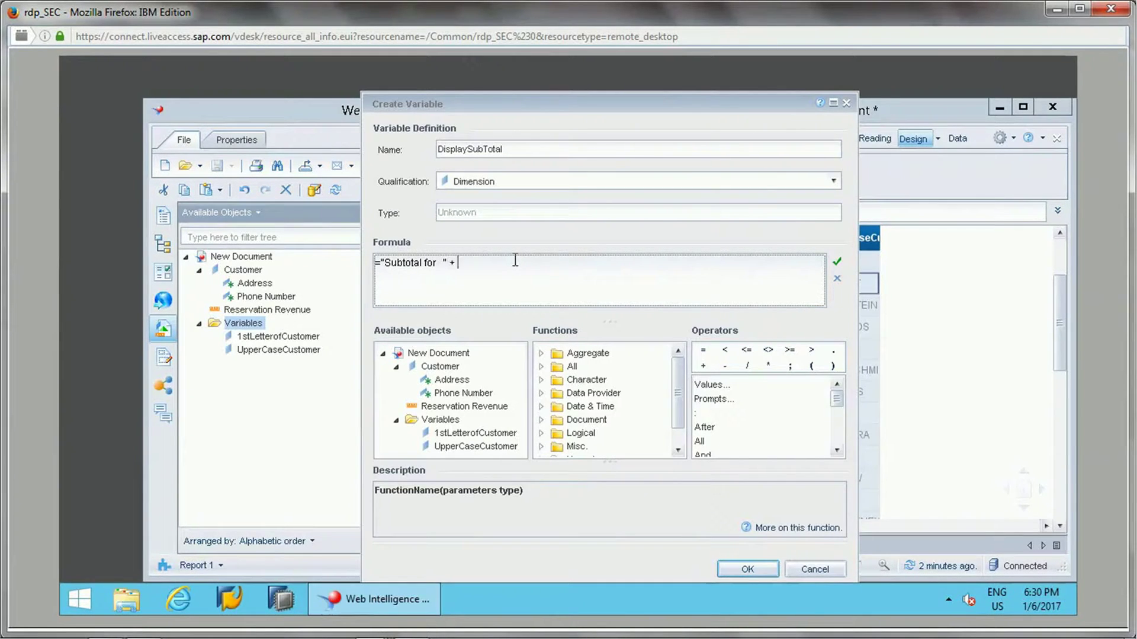
double_click(443, 366)
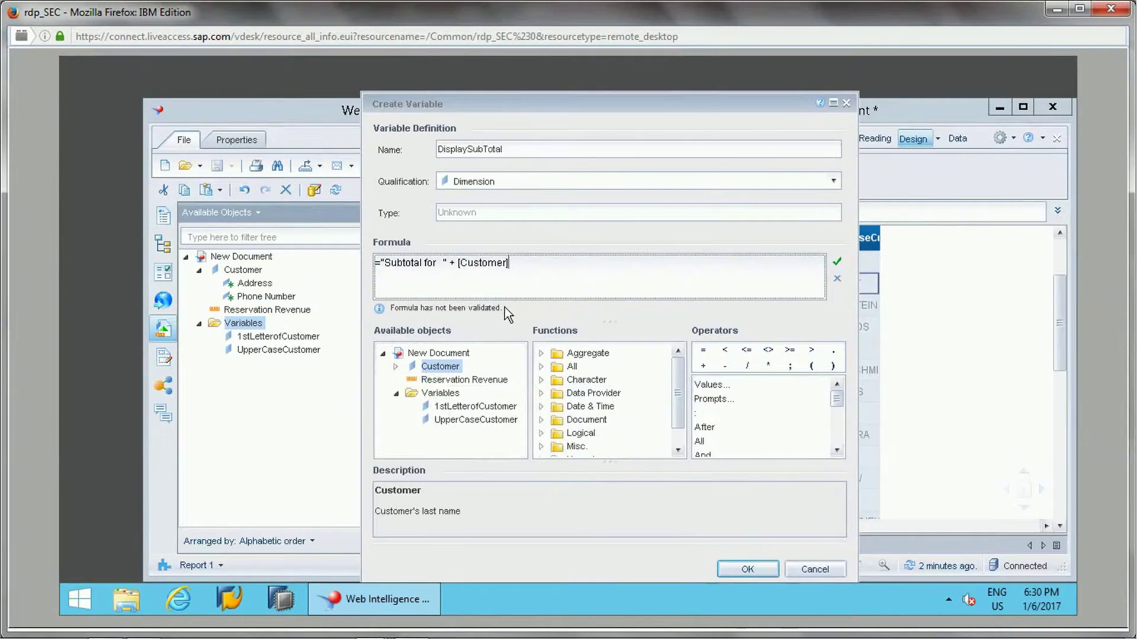
left_click(455, 271)
left_click(445, 265)
left_click(526, 264)
type("+ \" I")
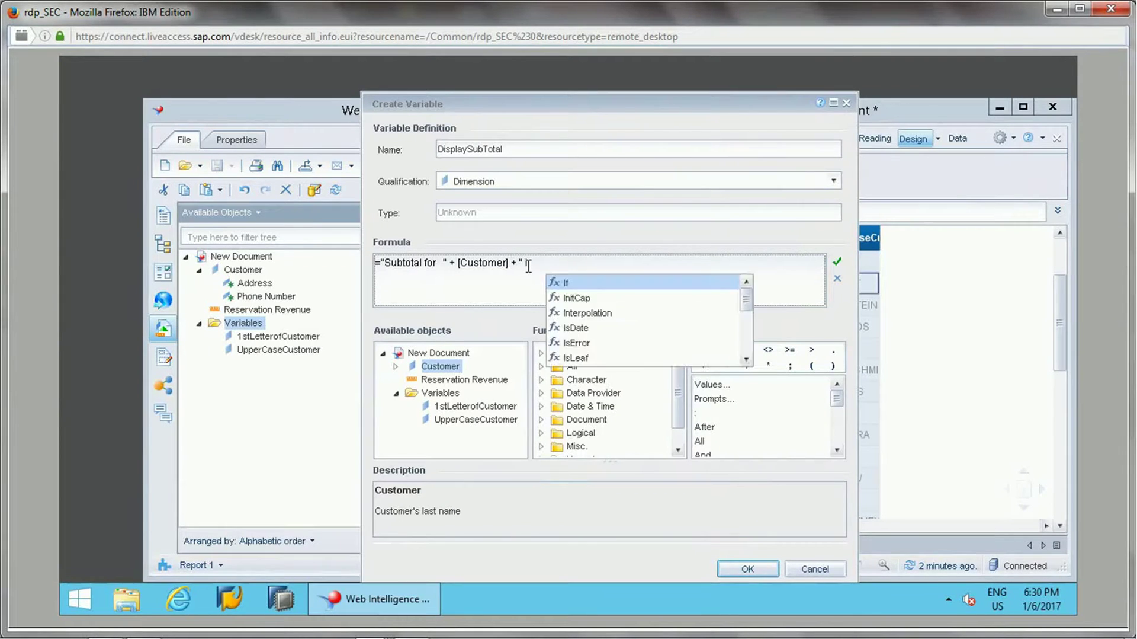
key("Escape")
type("\" is \" +")
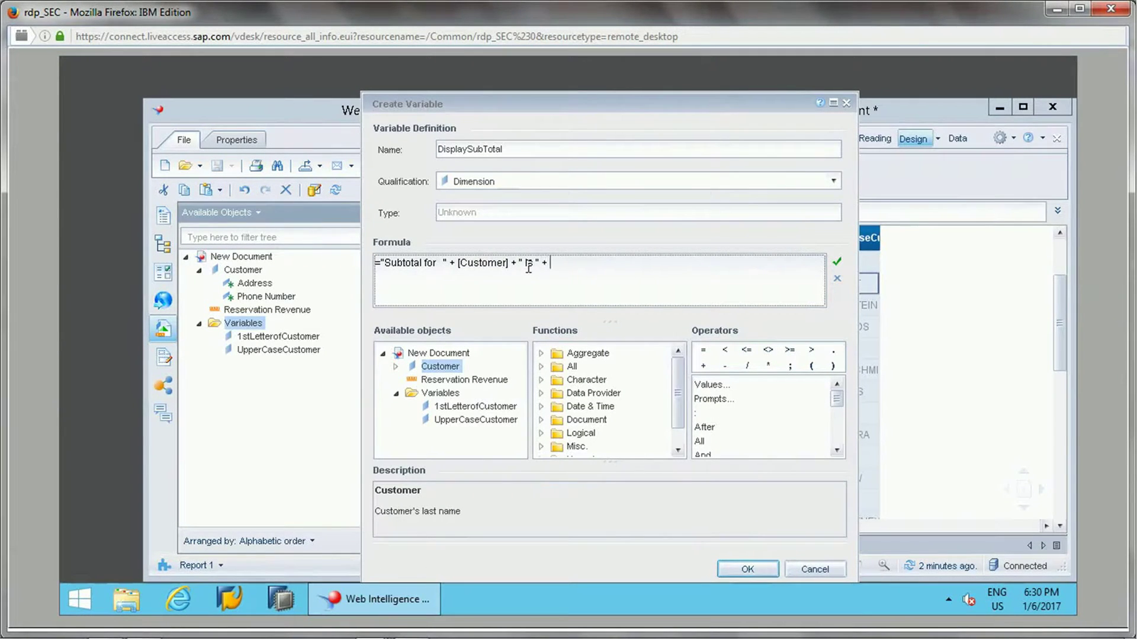
double_click(469, 380)
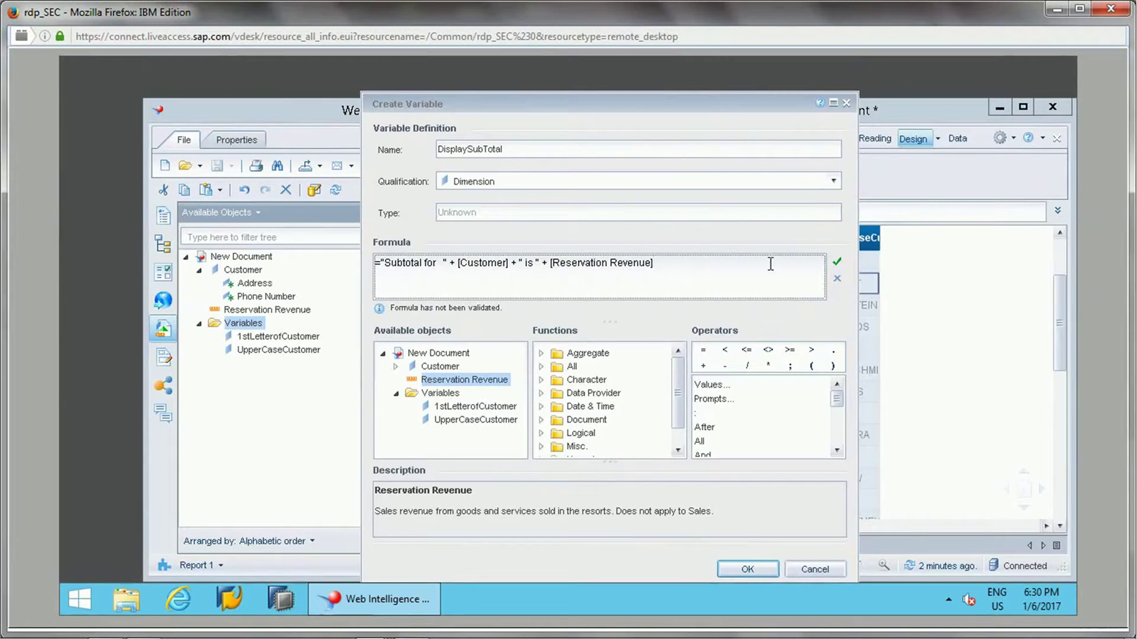
- Validate and save the DisplaySubTotal variable, and add it to the report table as a column after UpperCaseCustomer
left_click(838, 261)
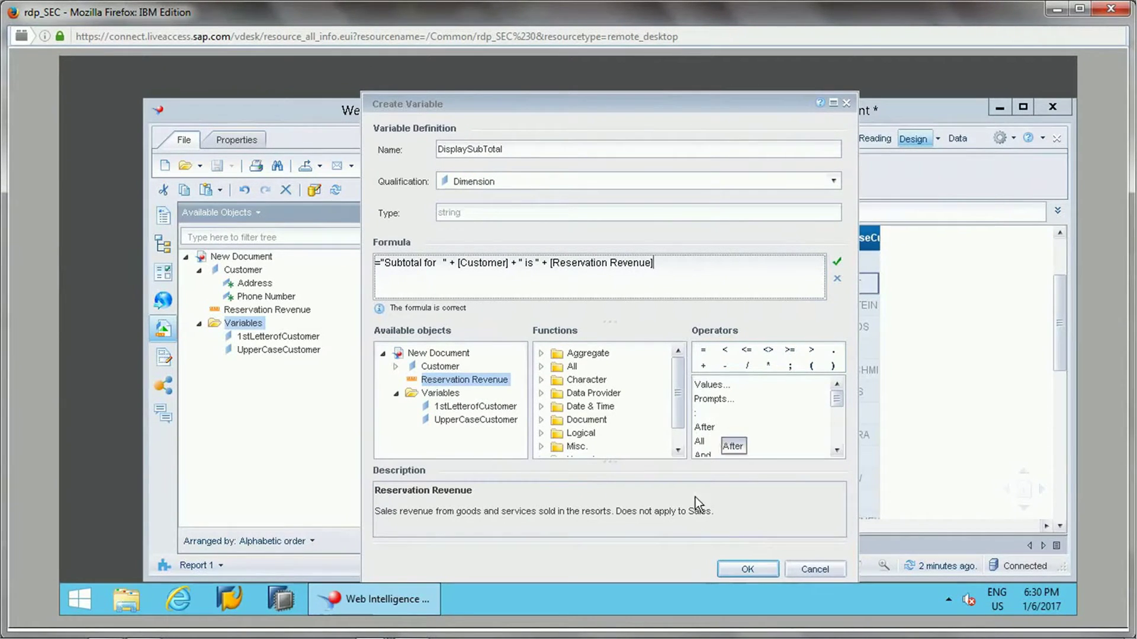
left_click(747, 568)
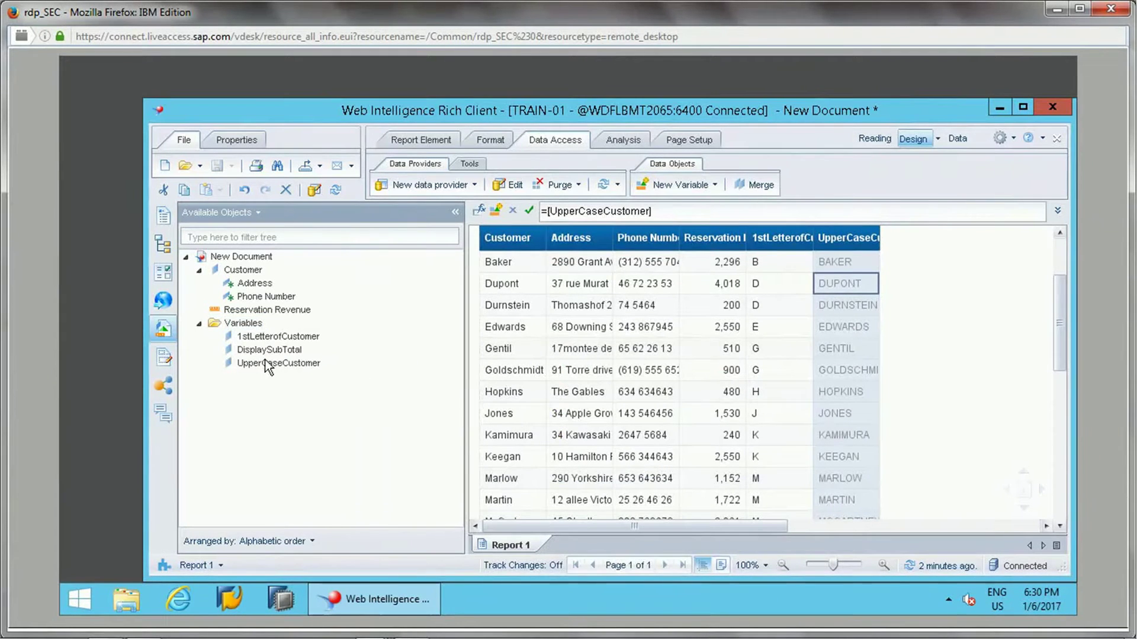
mouse_move(274, 354)
left_click_drag(850, 272, 881, 289)
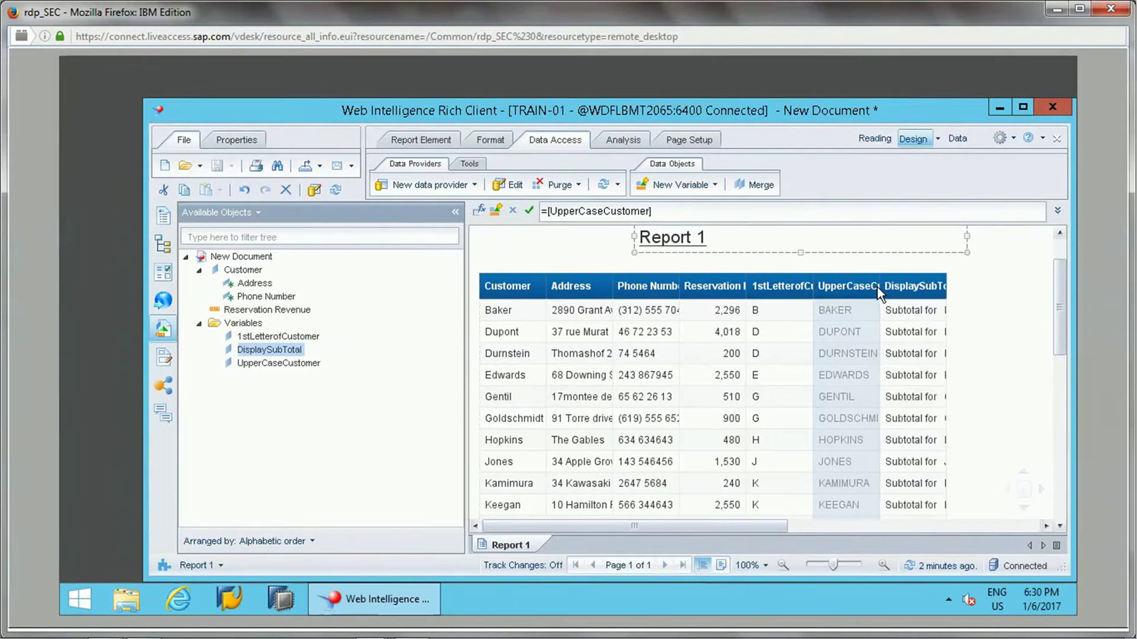
- Widen the DisplaySubTotal column to fit the full subtotal text and review its rows
left_click(941, 285)
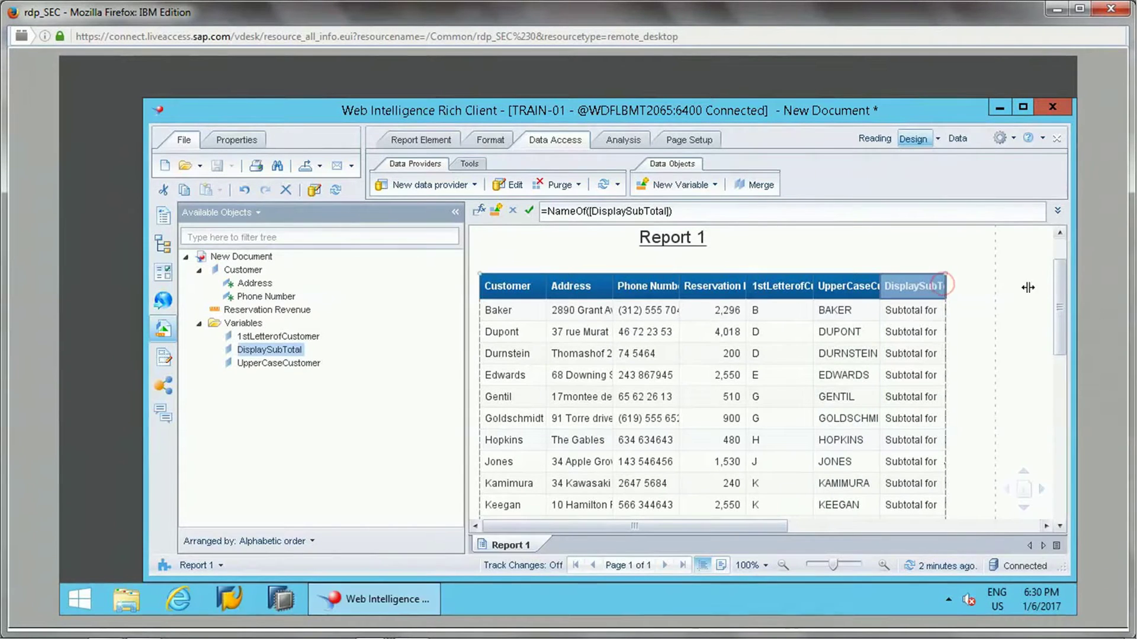
left_click_drag(1061, 293, 1061, 294)
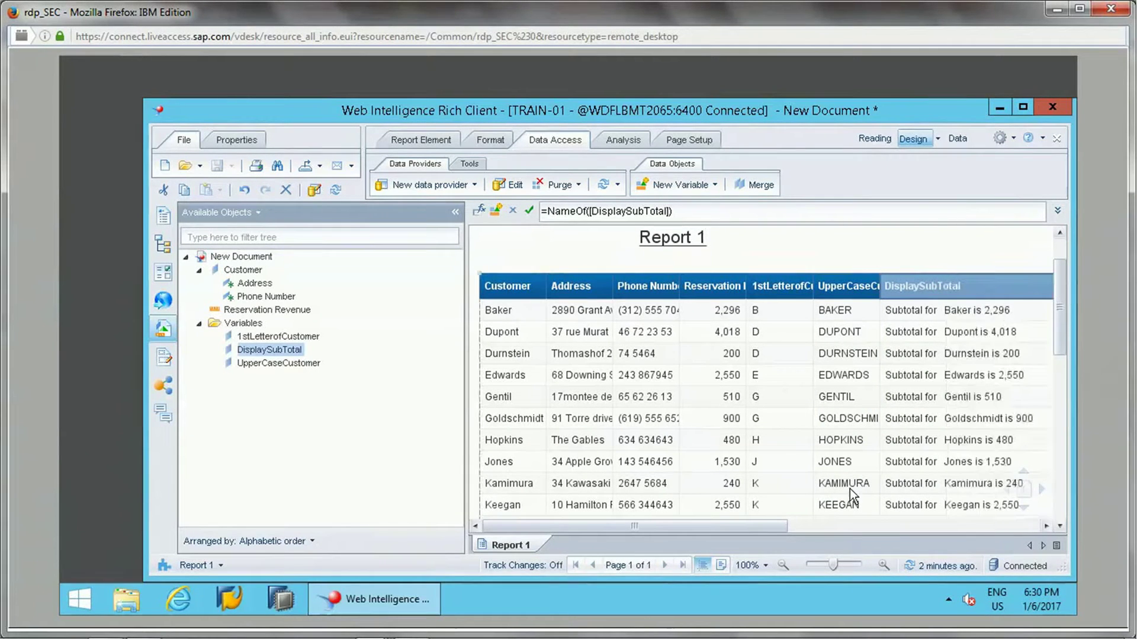
left_click(846, 525)
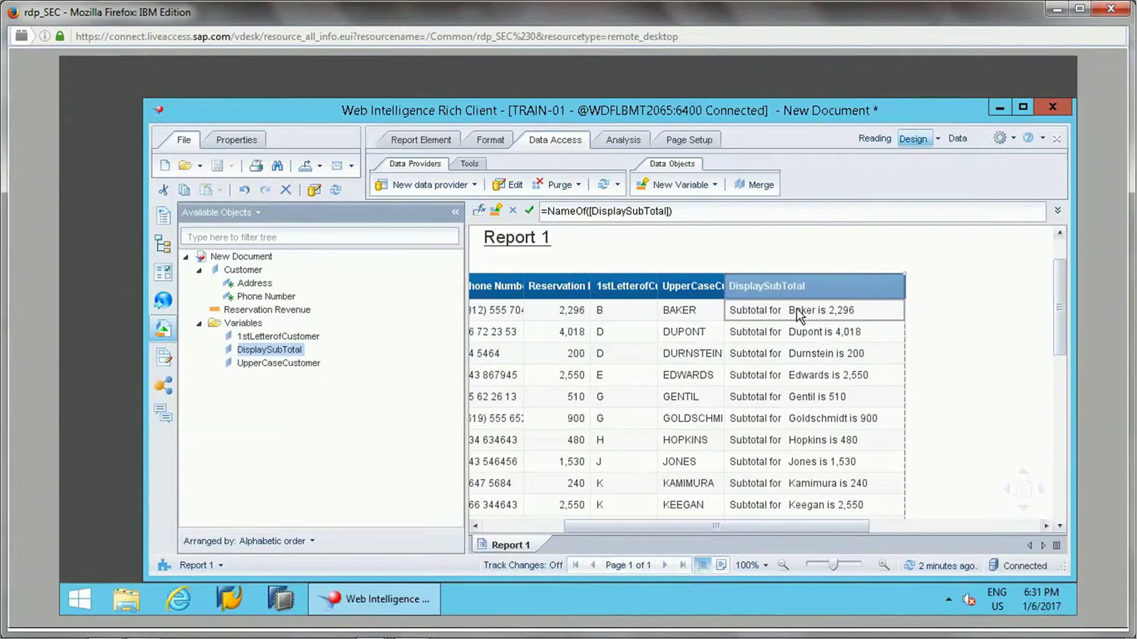
left_click_drag(663, 525, 753, 527)
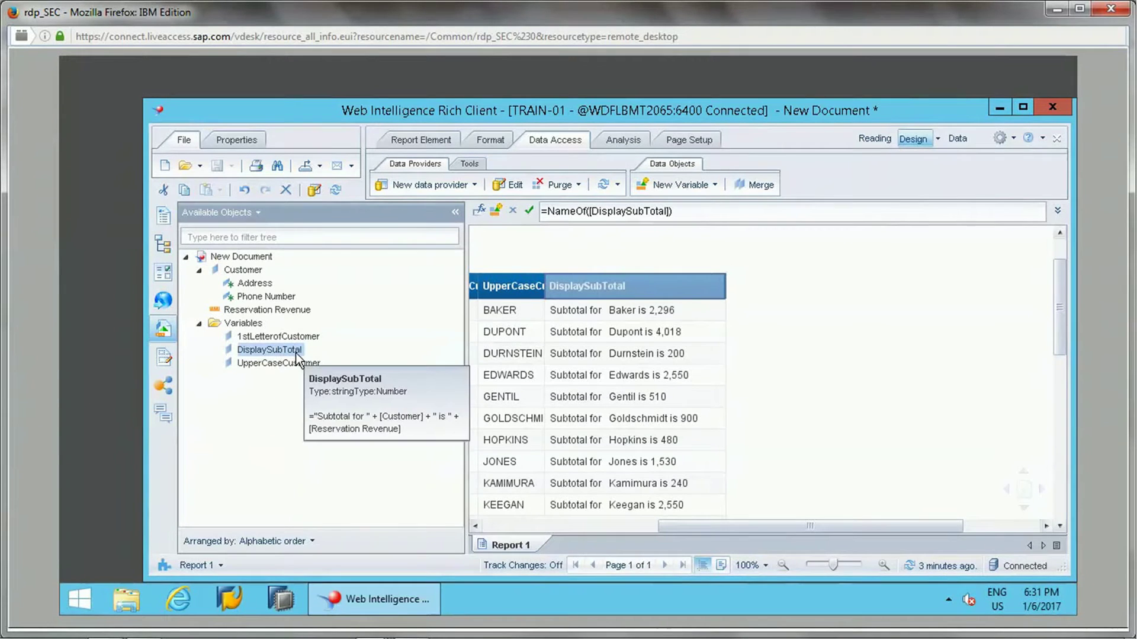
- Edit the 1stLetterofCustomer variable, replacing Left with Right so the formula reads =Right([Customer];1)
mouse_move(268, 361)
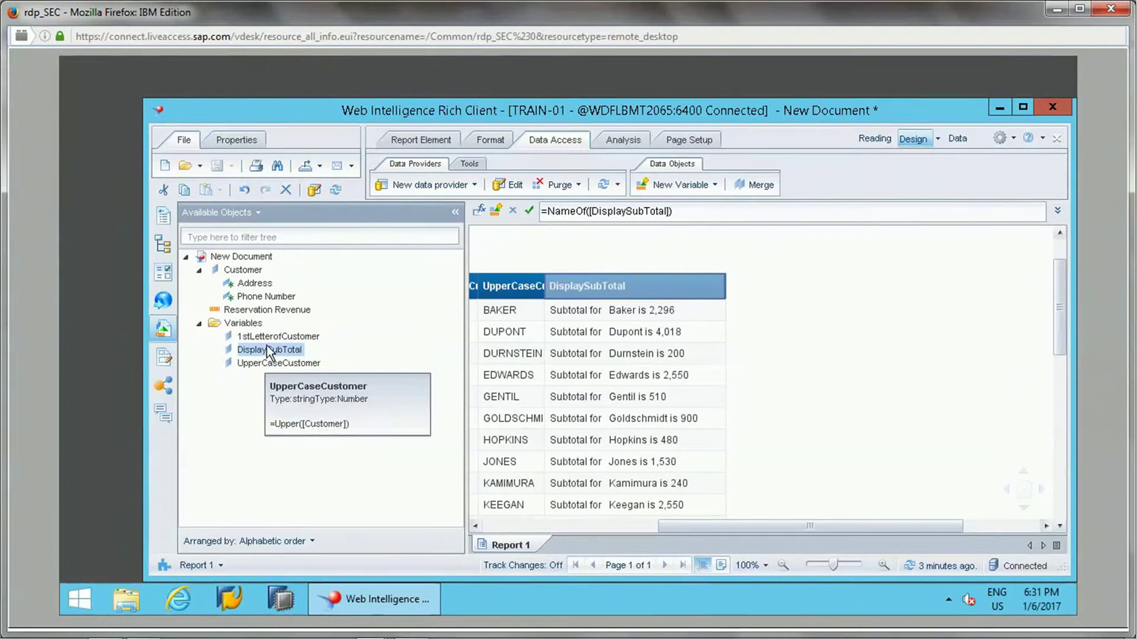
double_click(271, 335)
left_click(396, 262)
key("ctrl+space")
key("Escape")
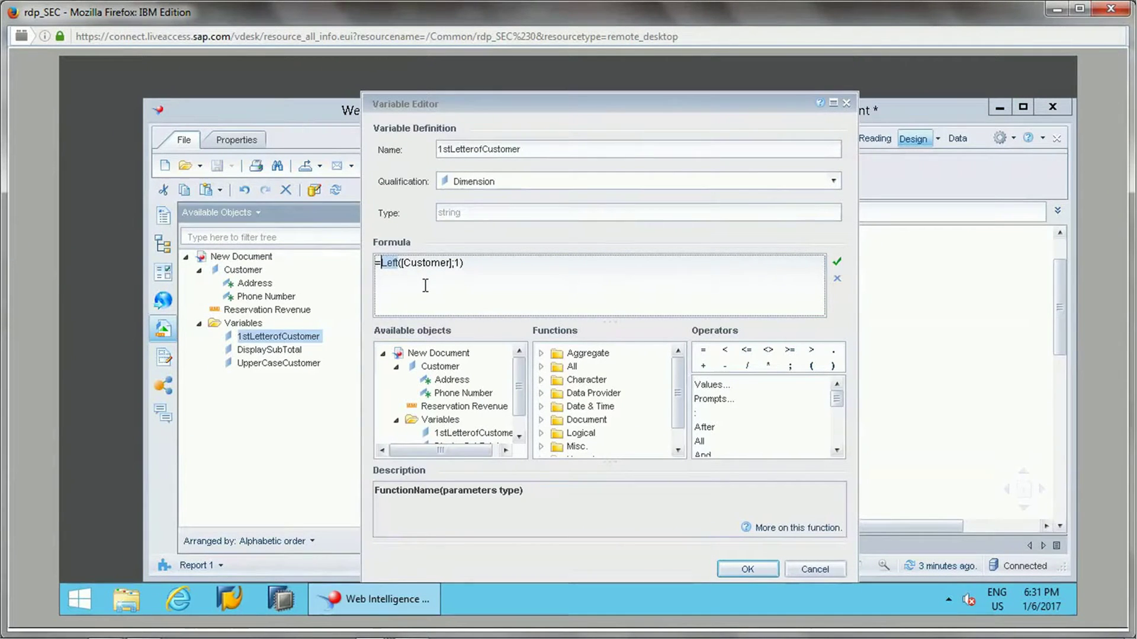
key("Delete")
type("r")
key("BackSpace")
type("Ri")
key("Escape")
type("ght")
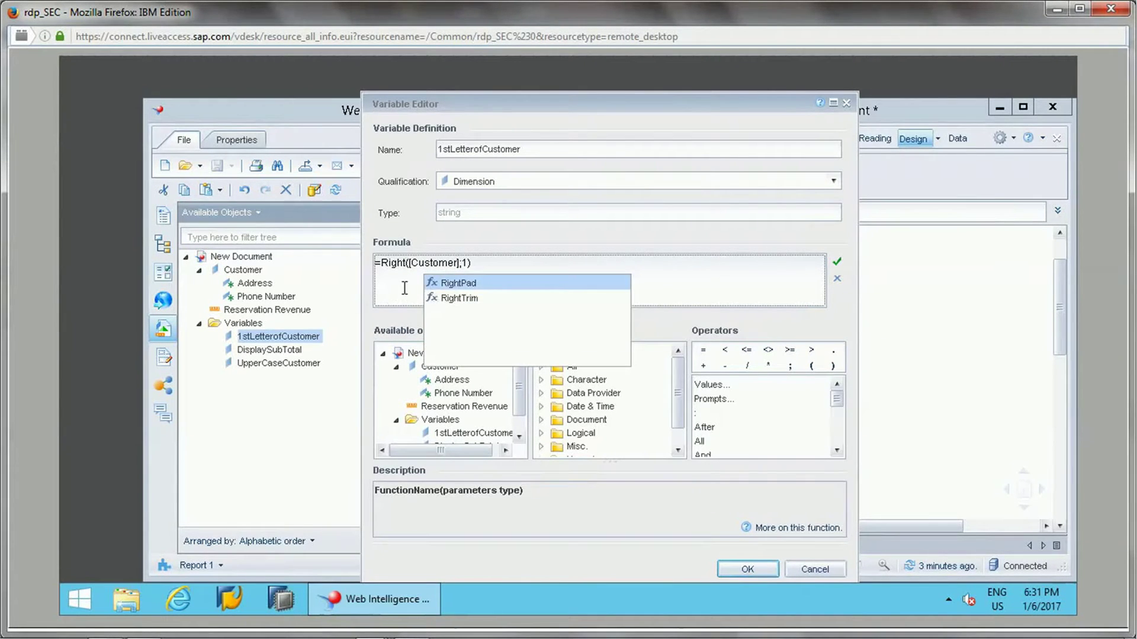
- Validate and save the edited 1stLetterofCustomer variable, and check its column against the customer names in the report table
left_click(786, 275)
left_click(838, 260)
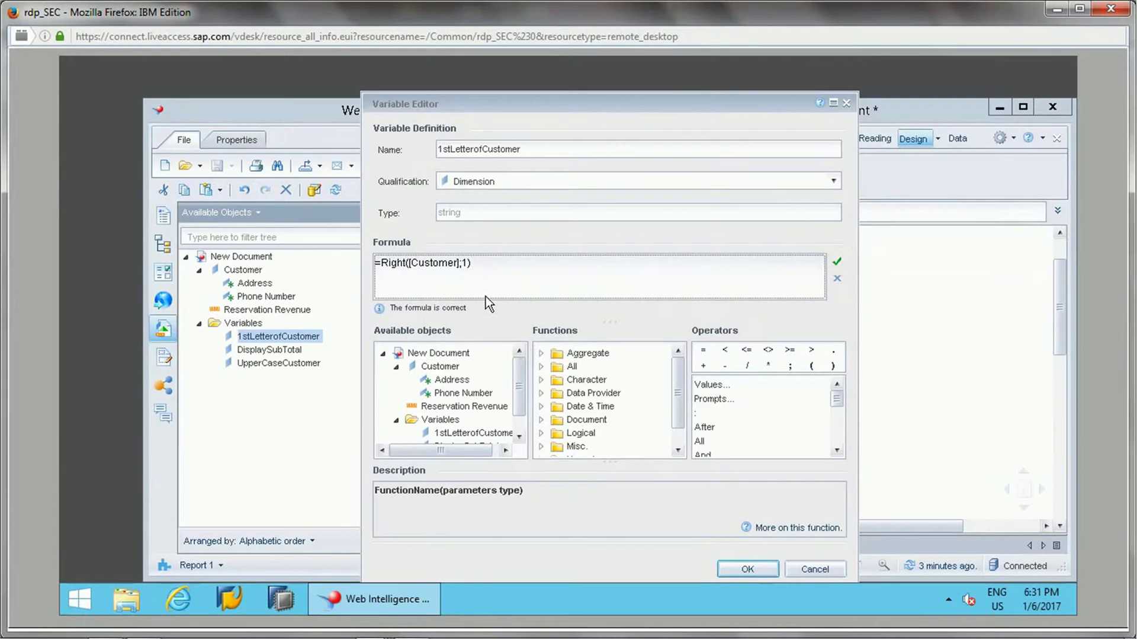
left_click(732, 568)
left_click(633, 374)
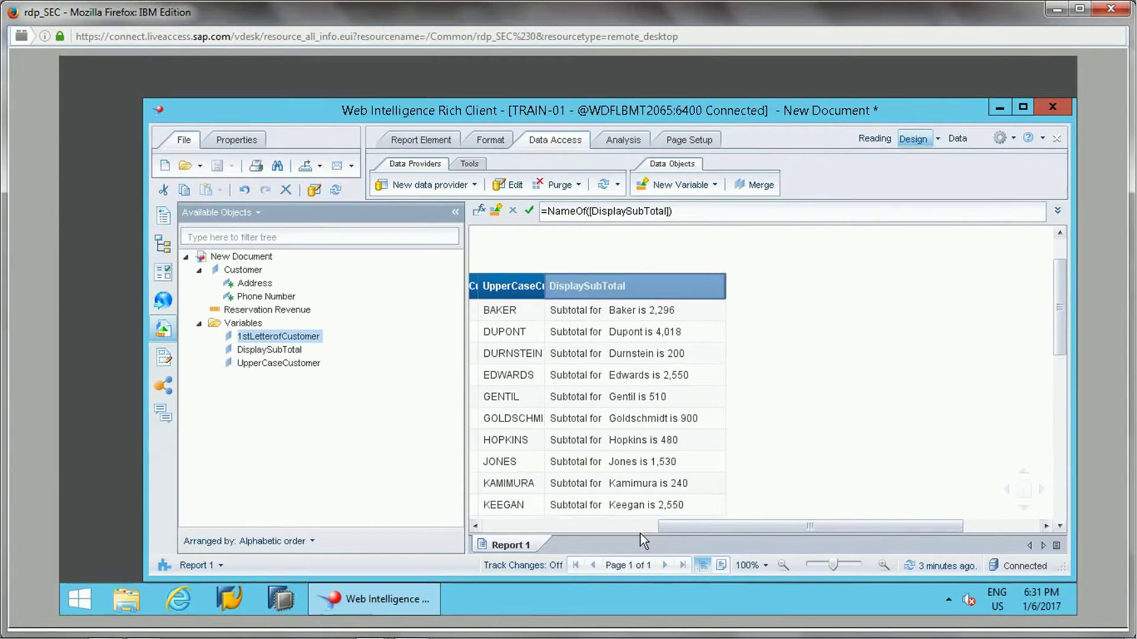
left_click_drag(705, 526, 622, 533)
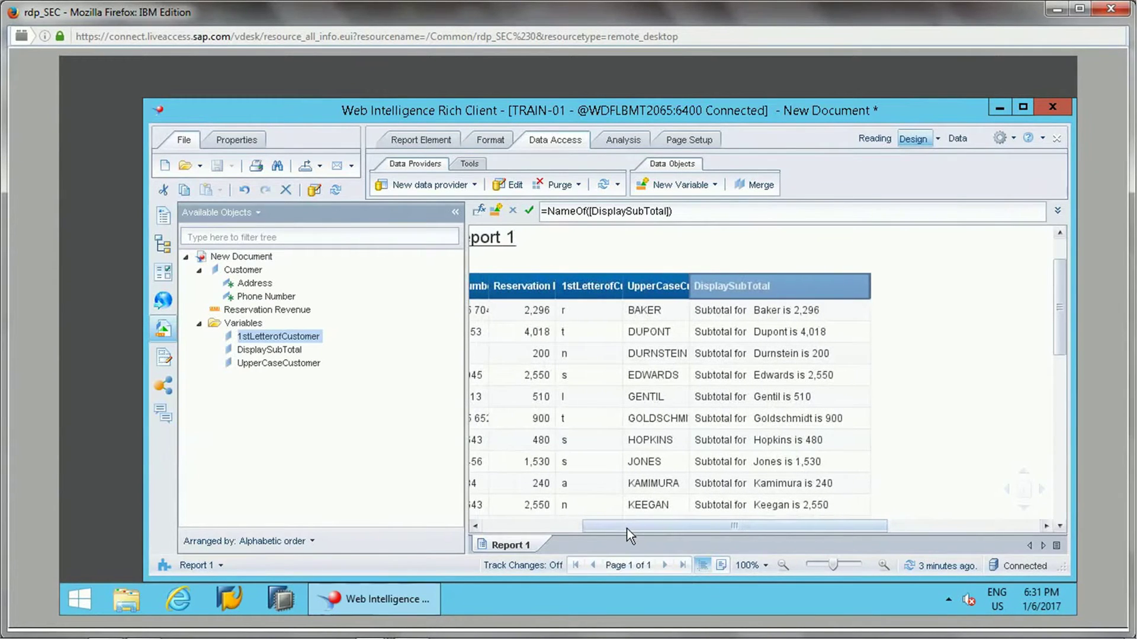
left_click(589, 310)
left_click_drag(702, 526, 560, 521)
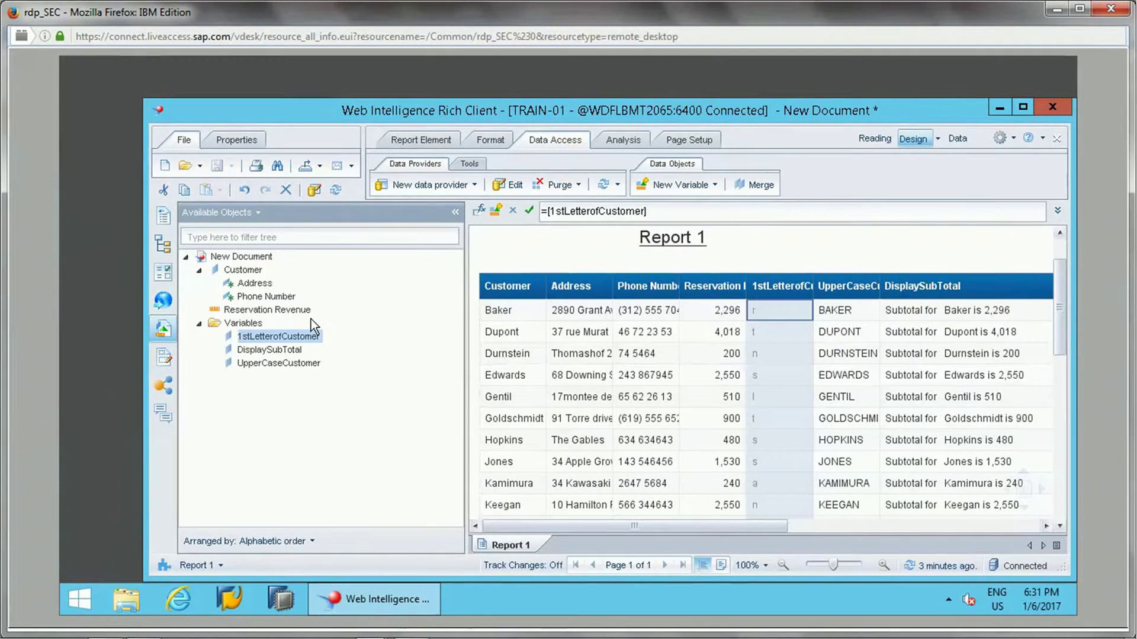
mouse_move(290, 336)
- Close the customer report document without saving it
left_click(1043, 138)
left_click(1057, 140)
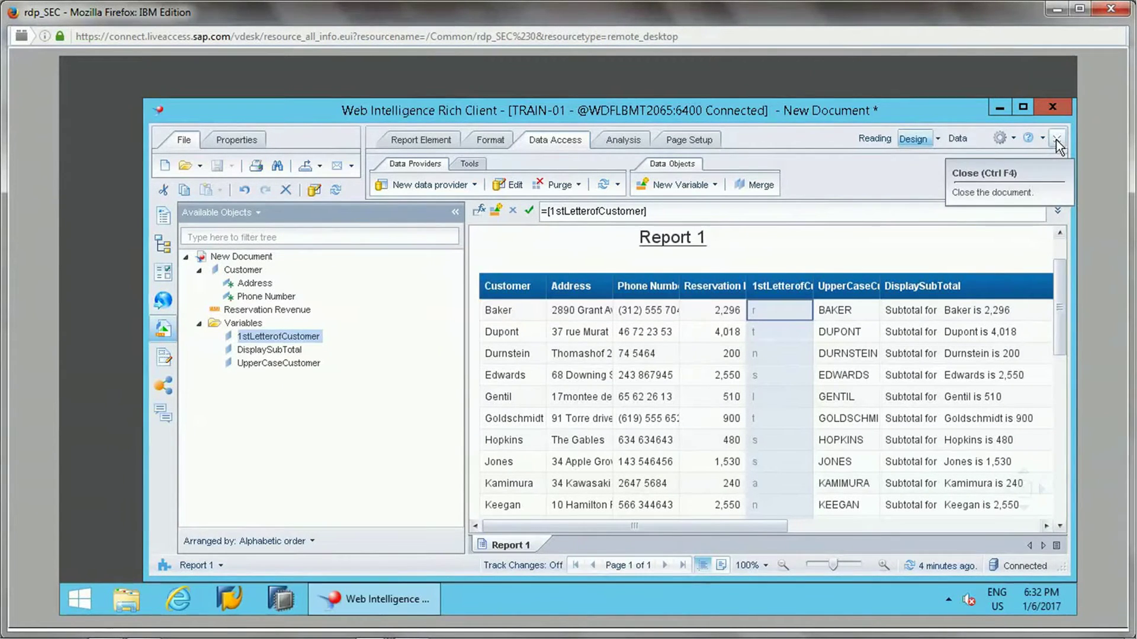
left_click(1058, 140)
left_click(646, 372)
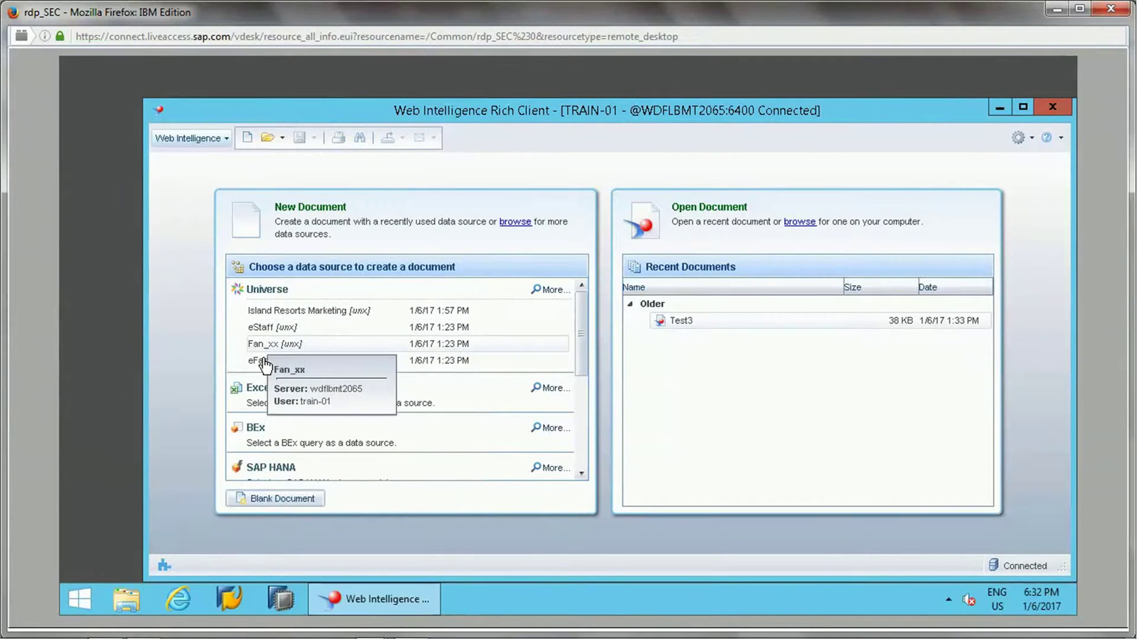
- Create a new document from the eFashion universe with Store name and Opening date as result objects, and run the query
left_click(265, 360)
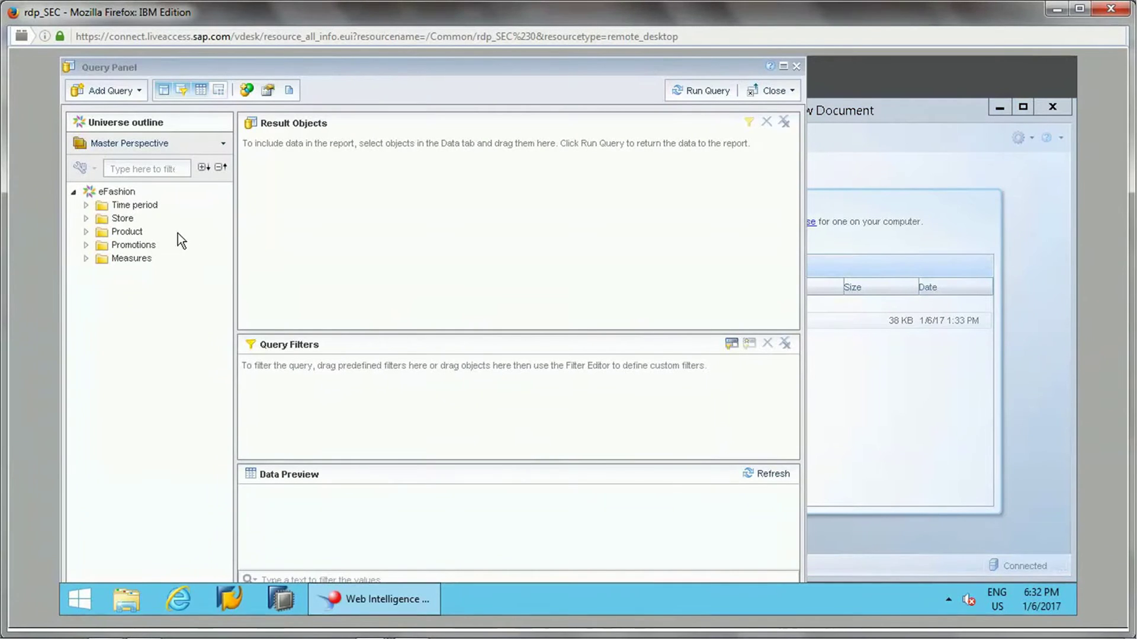
left_click(86, 218)
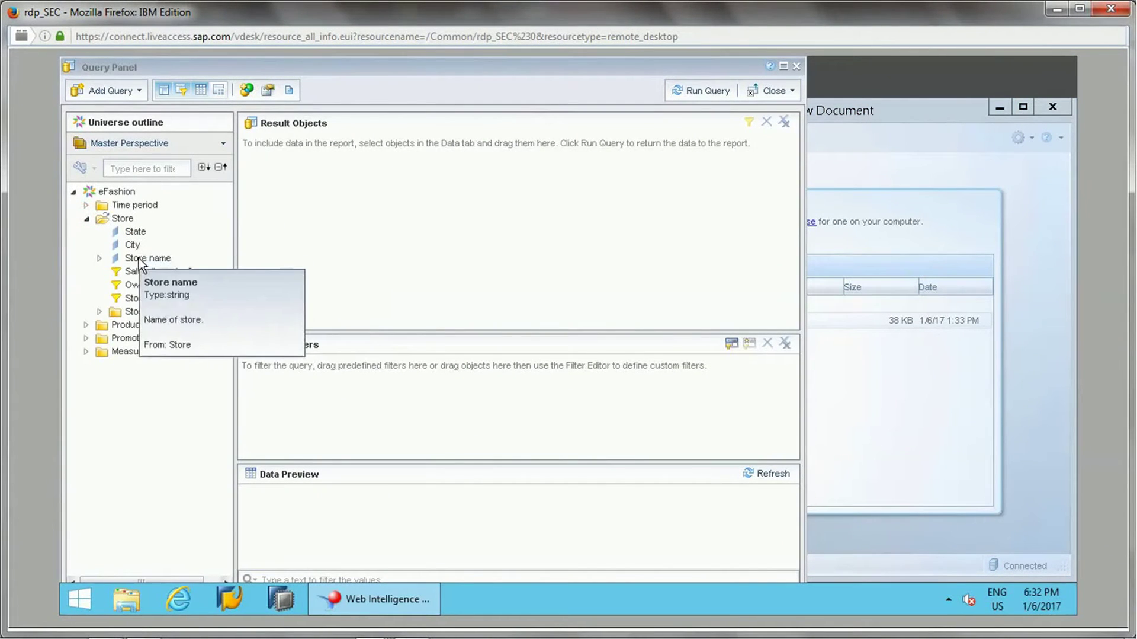
double_click(139, 257)
left_click(86, 351)
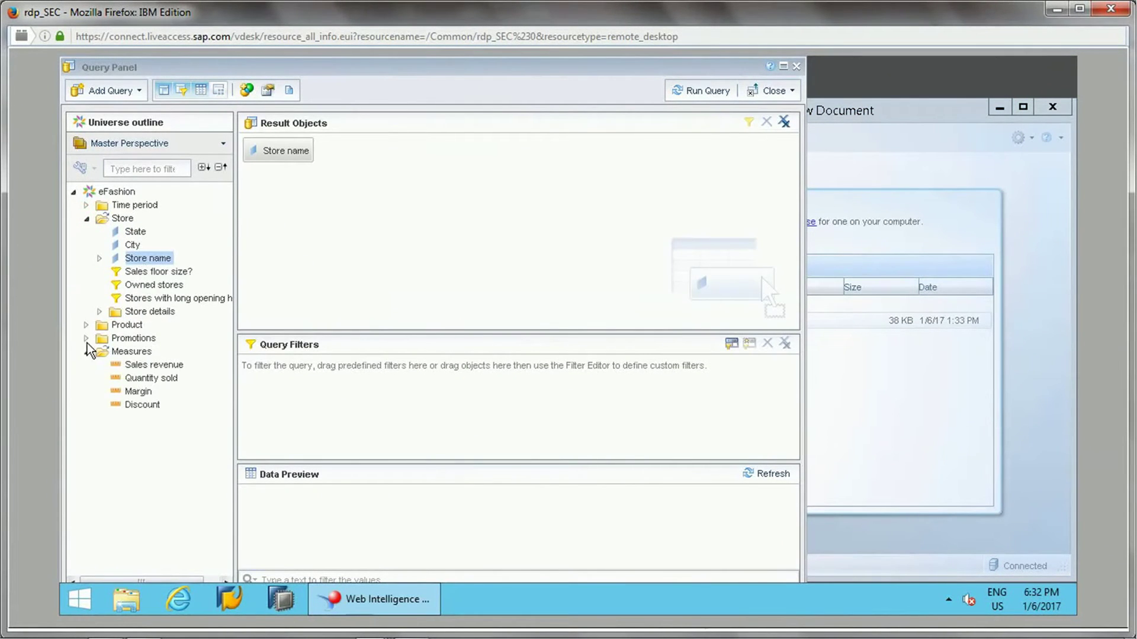
left_click(99, 311)
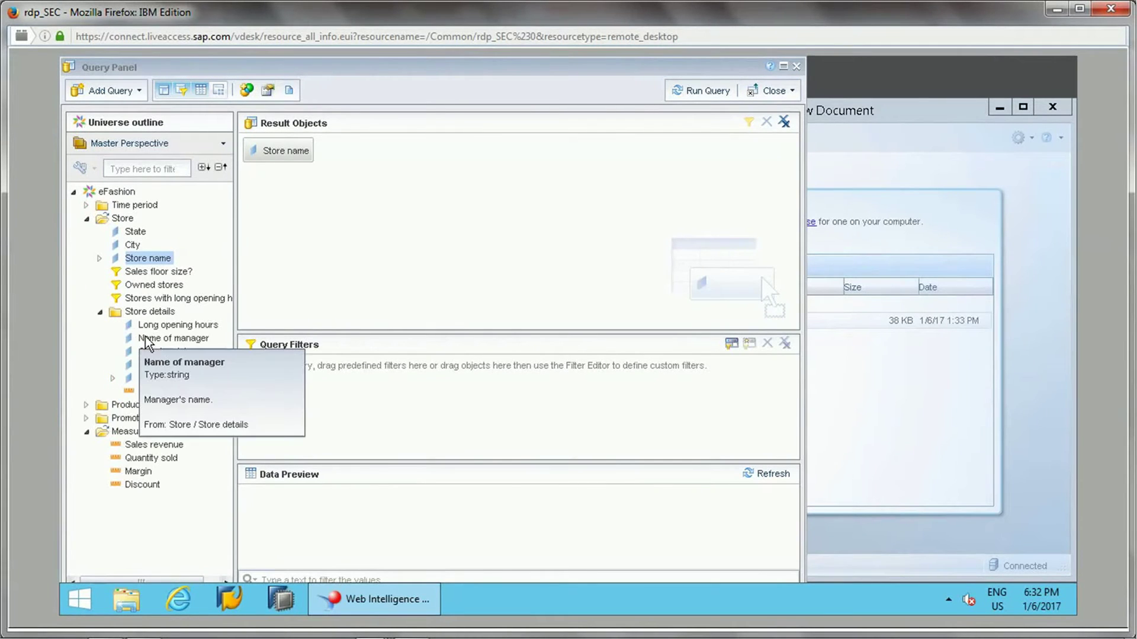
left_click_drag(161, 351, 368, 221)
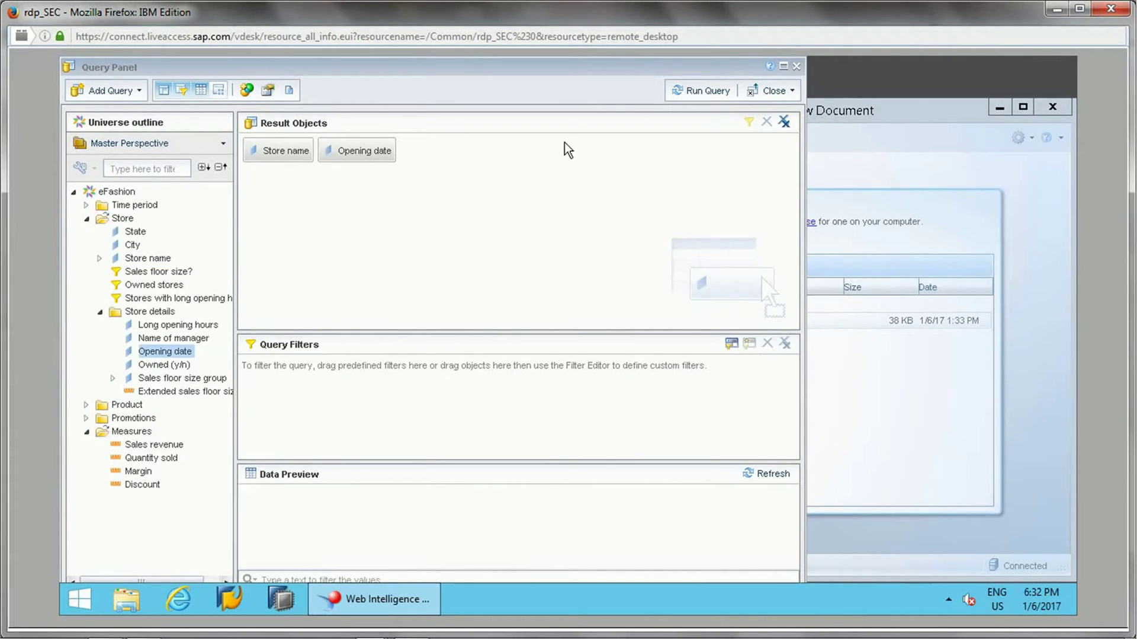
left_click(702, 90)
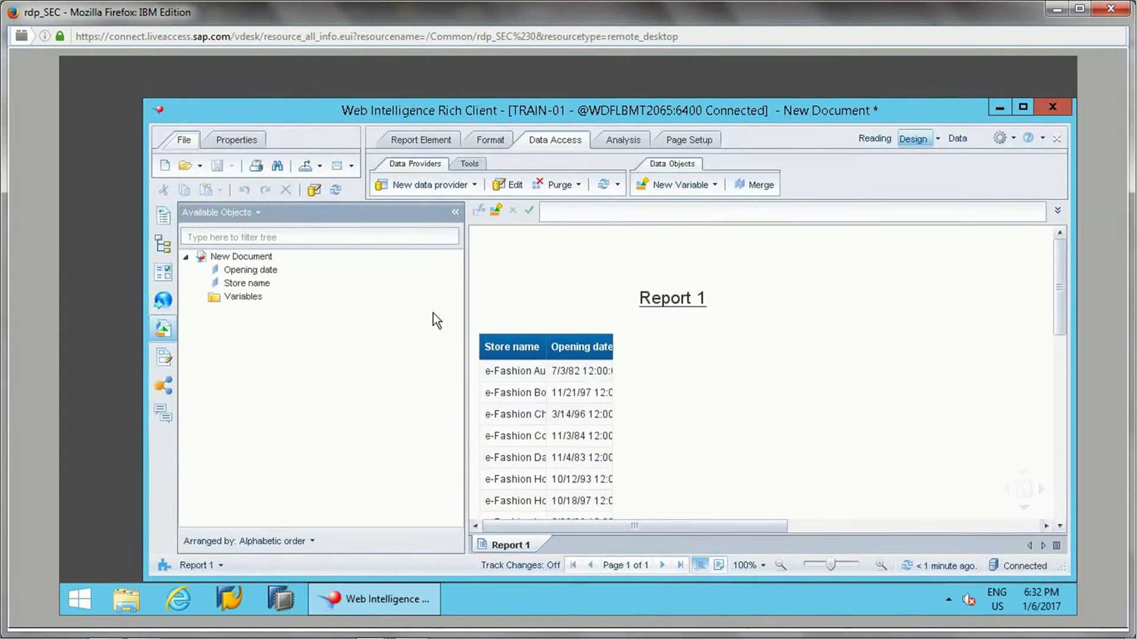
- Widen the Opening date column to fit the complete date and time, and review its values
left_click(610, 368)
left_click_drag(612, 348, 640, 340)
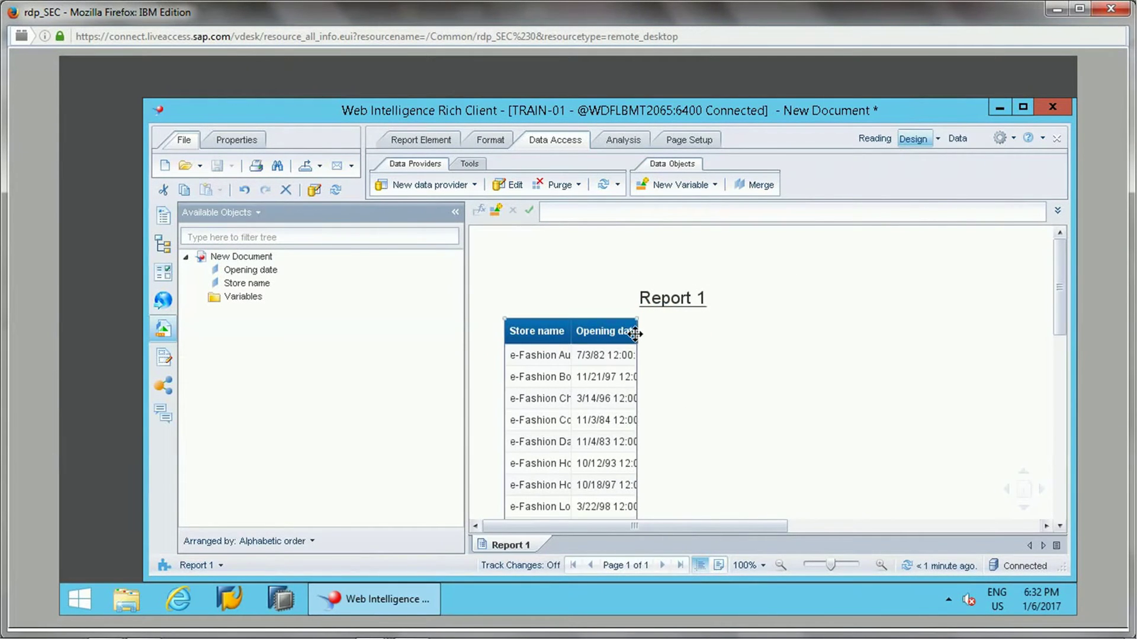
left_click_drag(638, 332, 772, 331)
left_click(659, 359)
left_click_drag(1061, 307, 1064, 334)
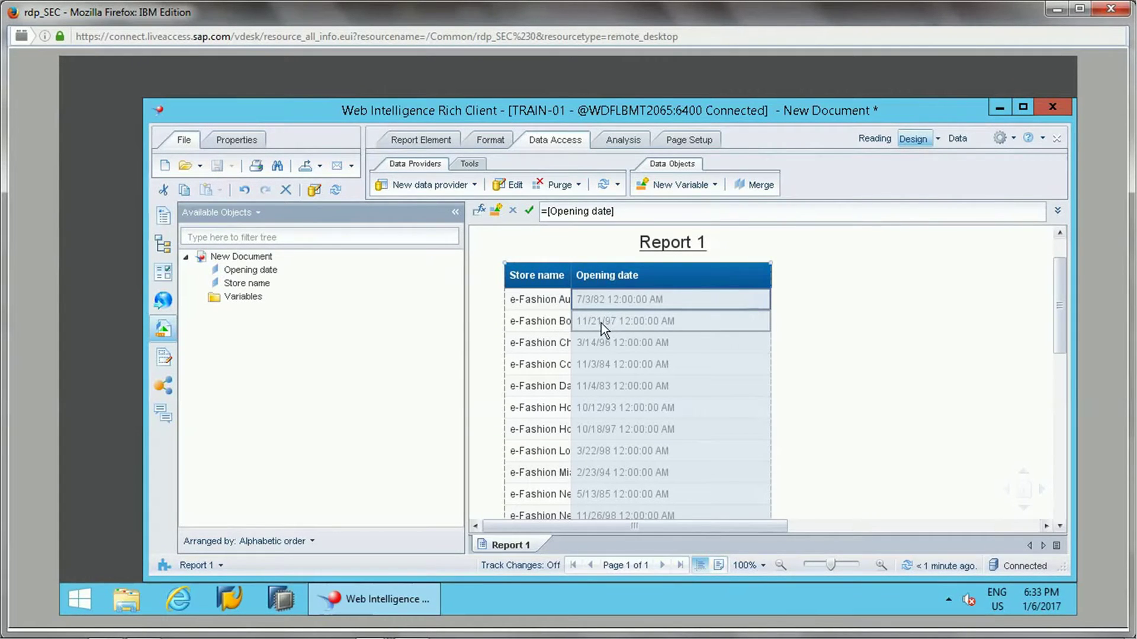
- Start a new dimension variable named Date Opened
right_click(244, 301)
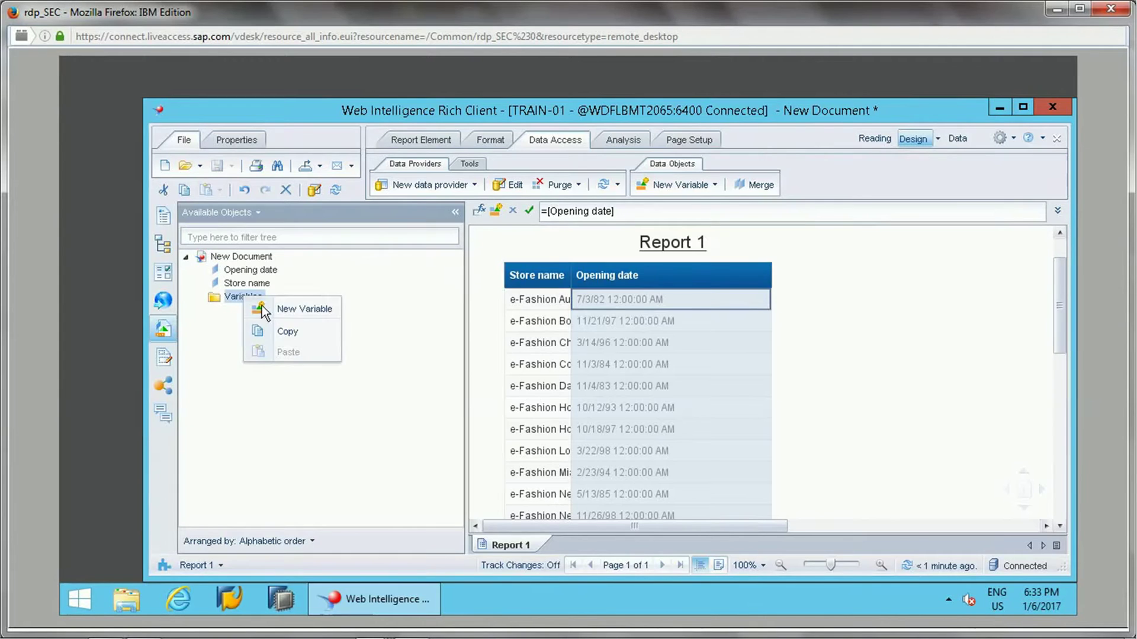
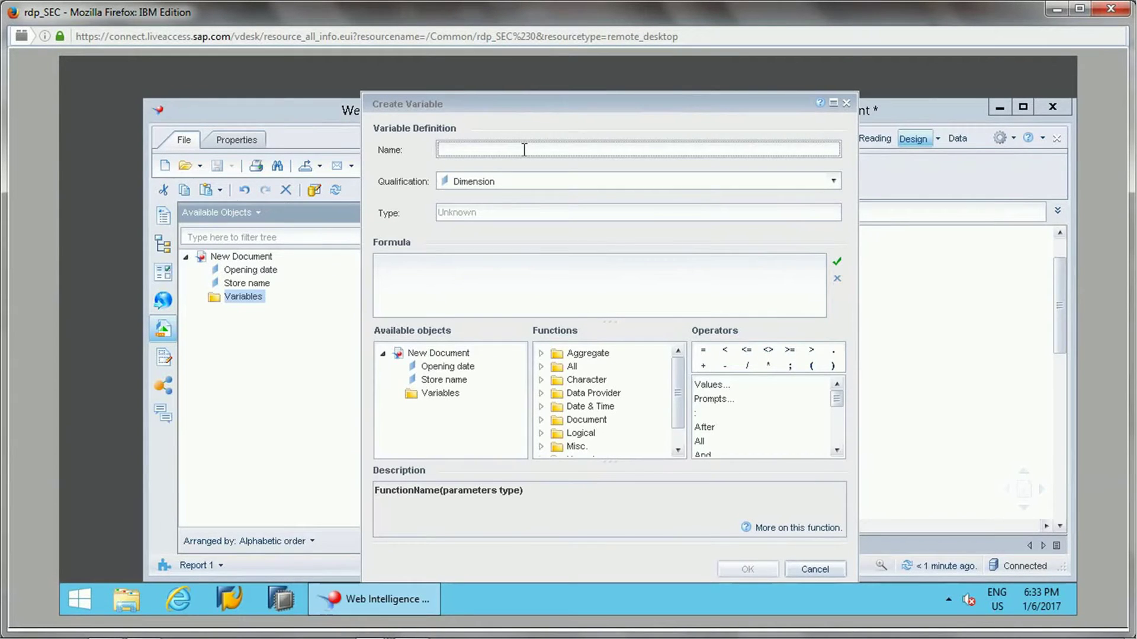
type("Date O")
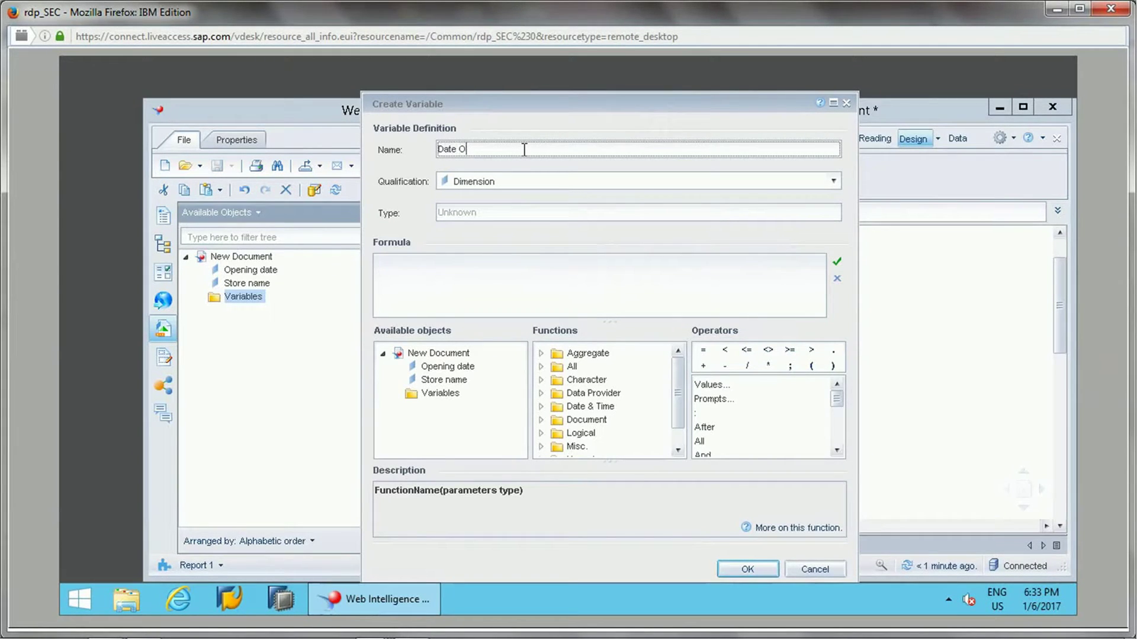
type("pened")
- Begin the Date Opened formula with a Substr function that takes Opening date as its string and 1 as its start position
left_click(492, 276)
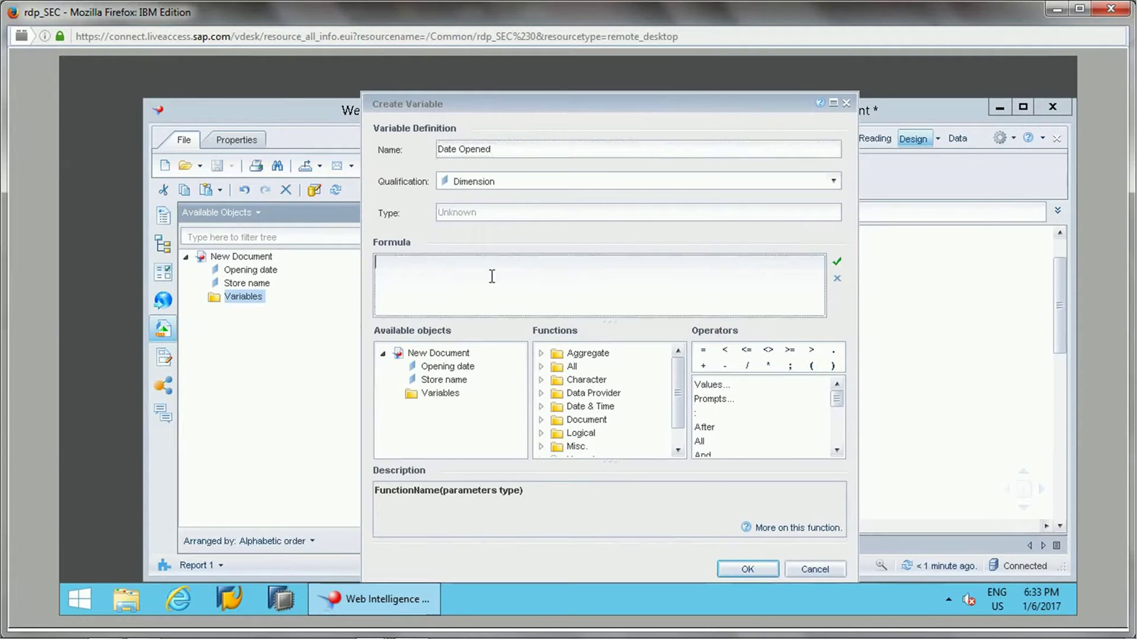
left_click(542, 366)
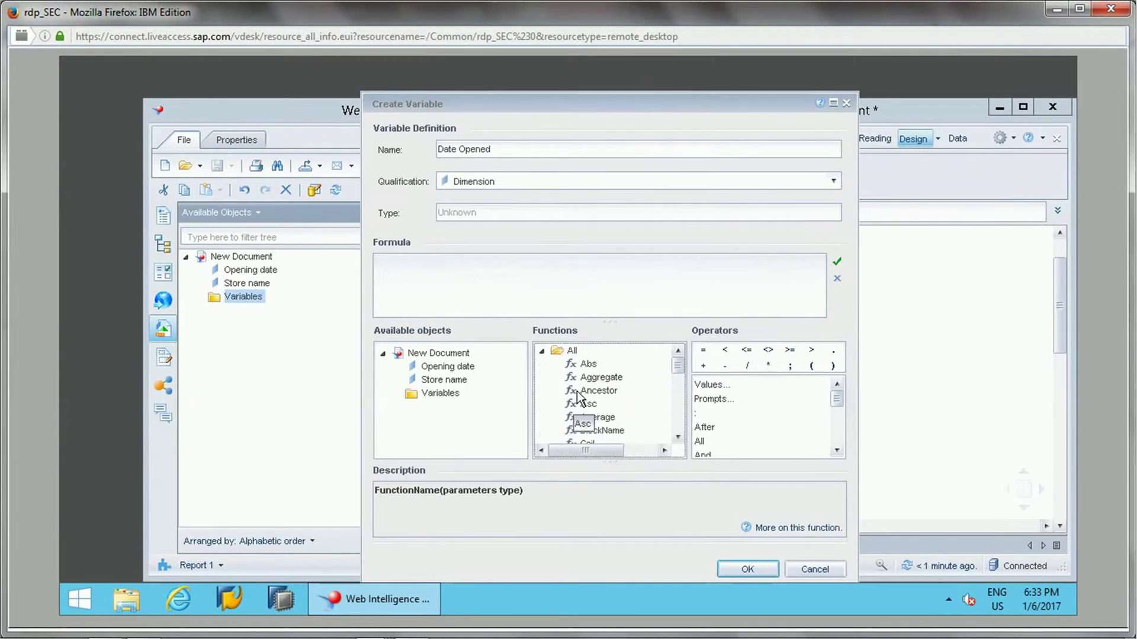
left_click(585, 383)
type("sub")
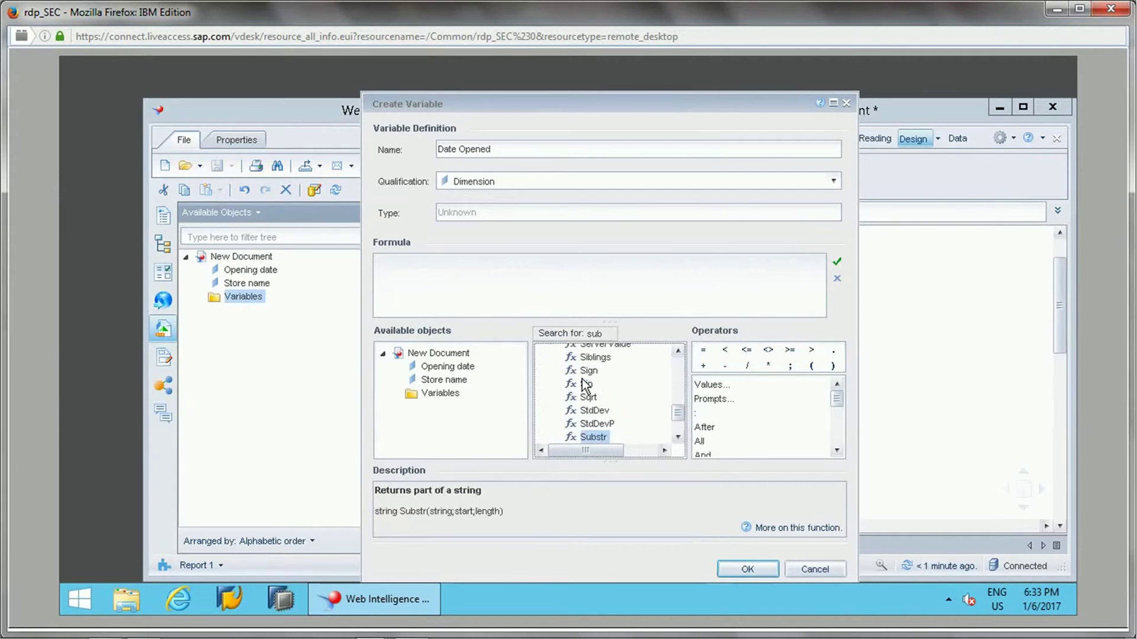
double_click(593, 436)
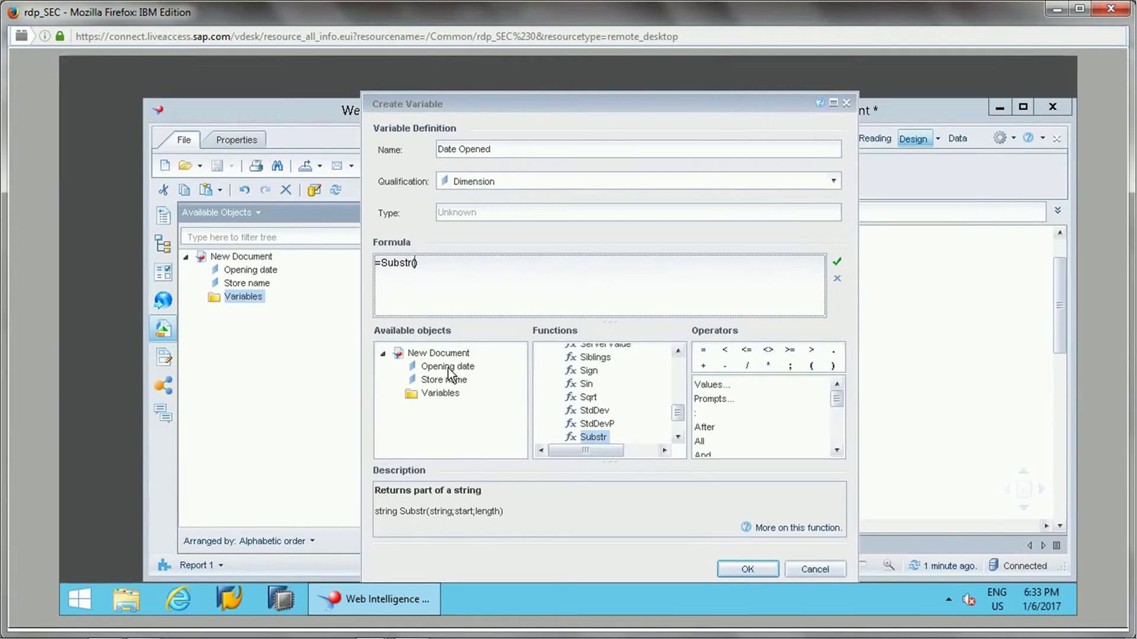
mouse_move(434, 372)
left_click_drag(434, 373, 465, 262)
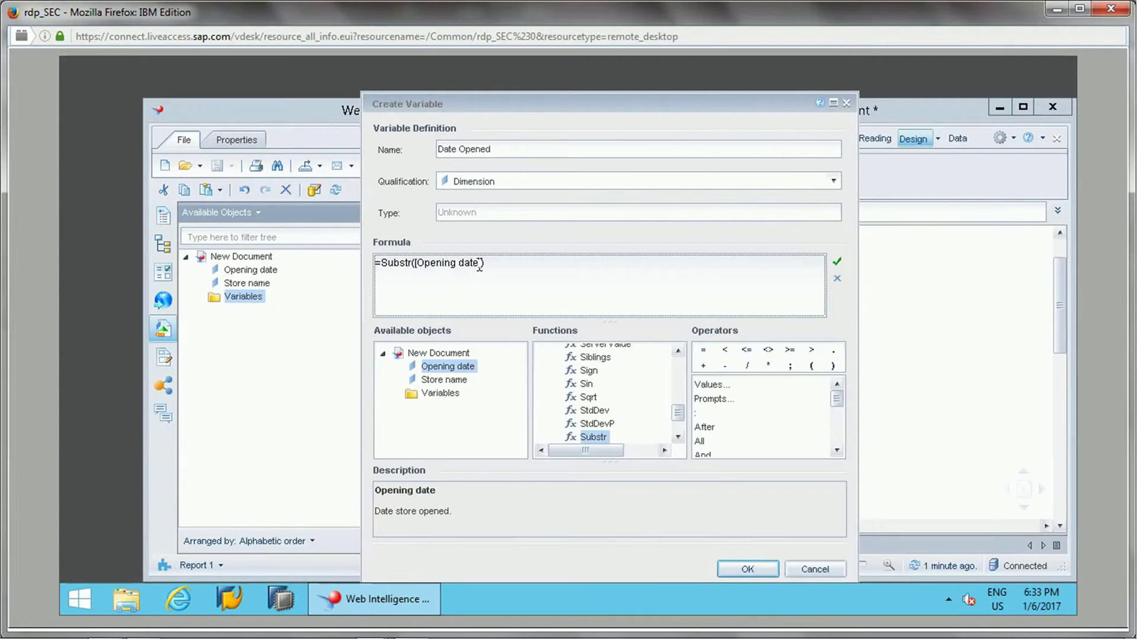
type("; ")
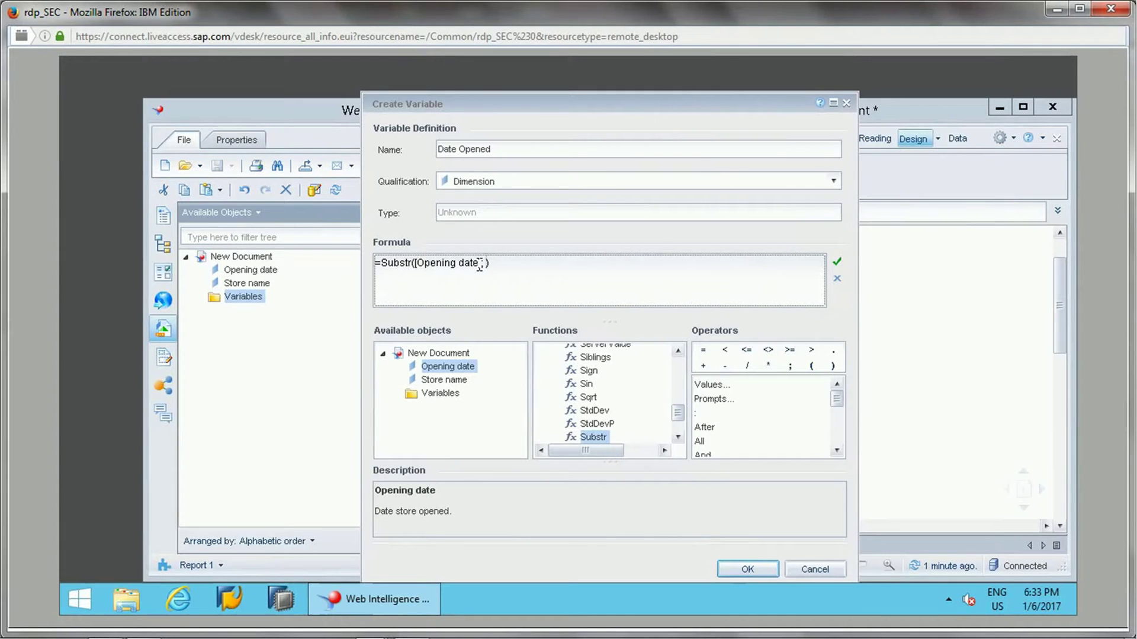
type("1")
type(";")
type("P")
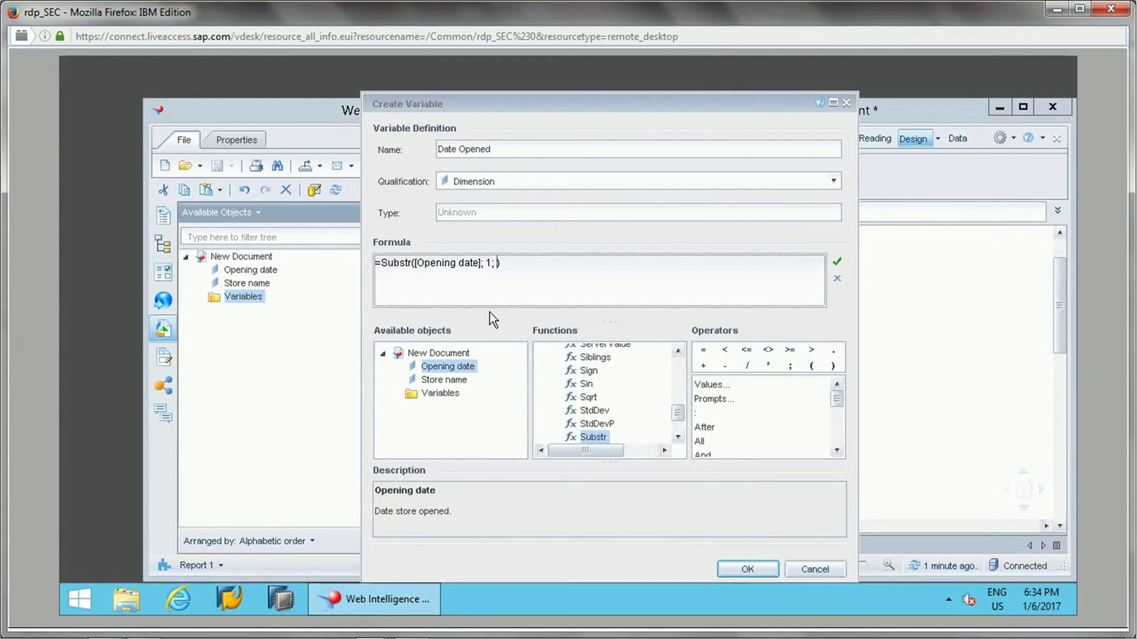
- Set the Substr length to the Pos of a two-space string in Opening date, minus 1, and validate the formula
left_click(602, 423)
type("p")
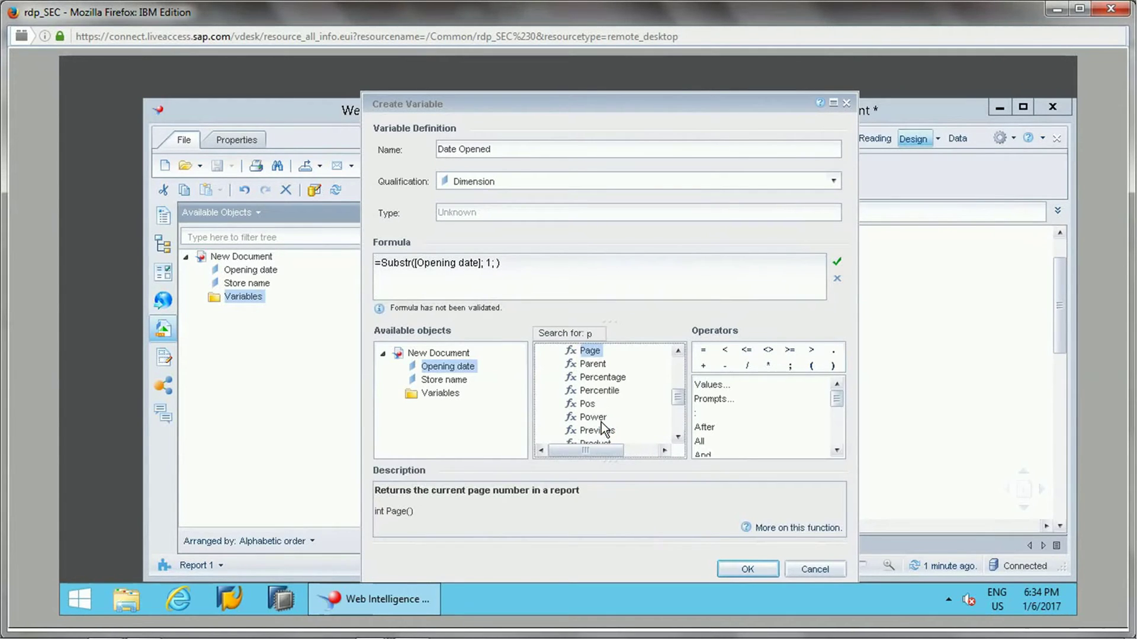
left_click(588, 404)
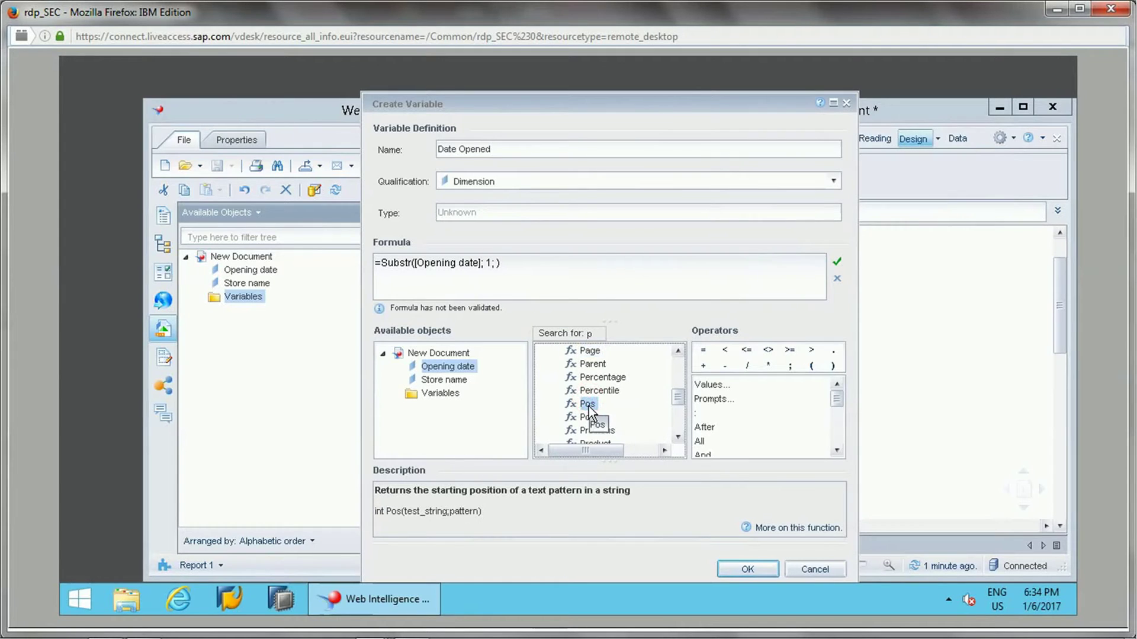
double_click(588, 404)
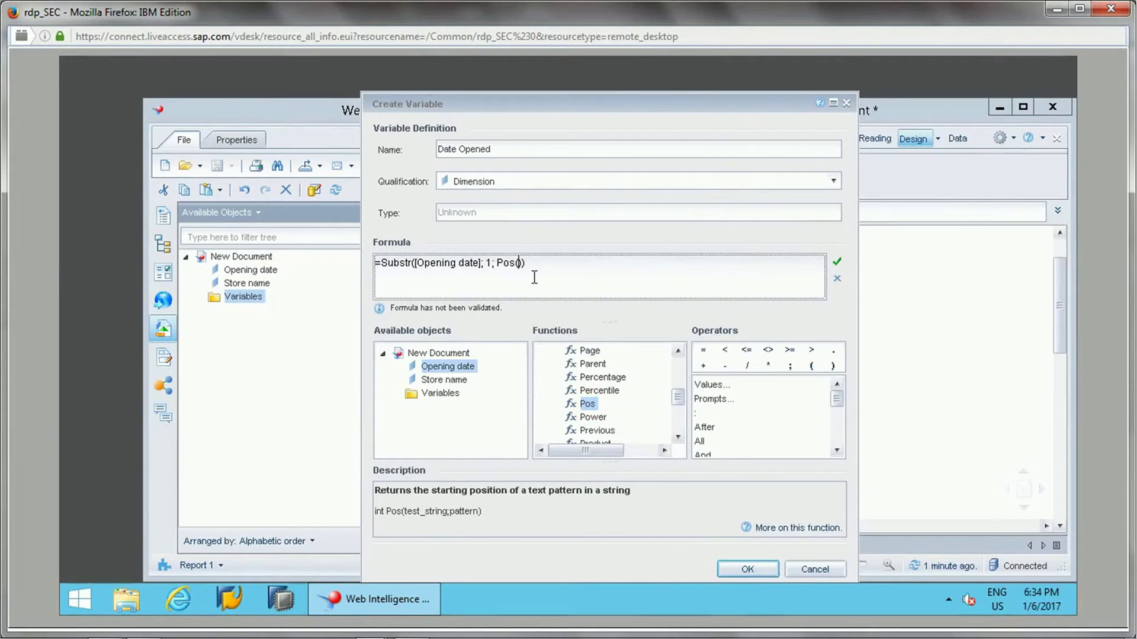
left_click_drag(448, 368, 540, 268)
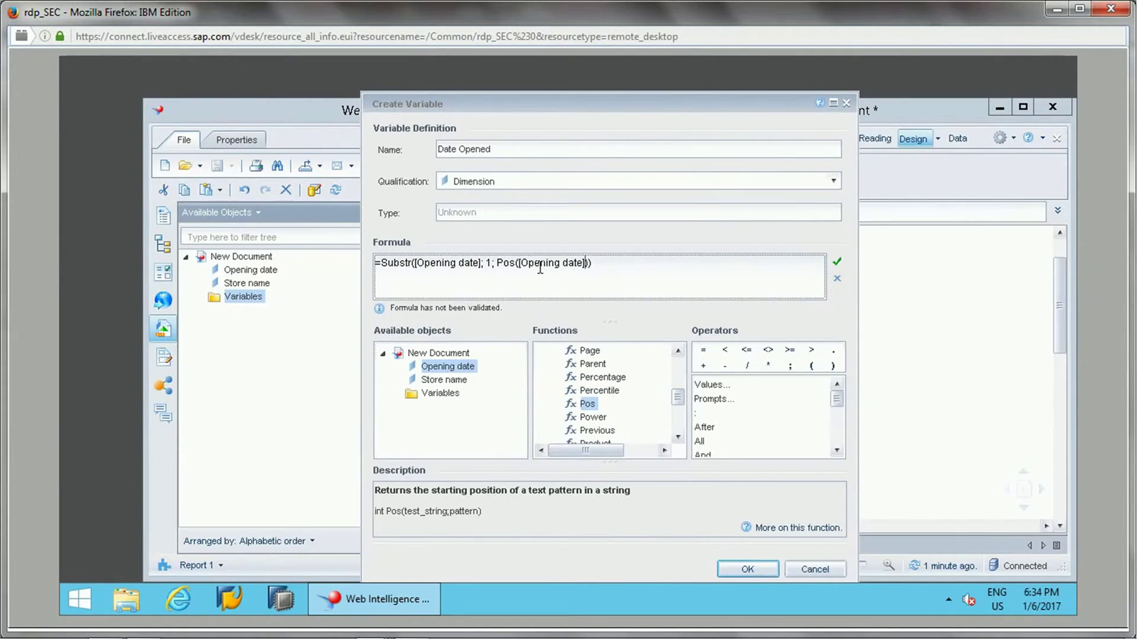
type(";")
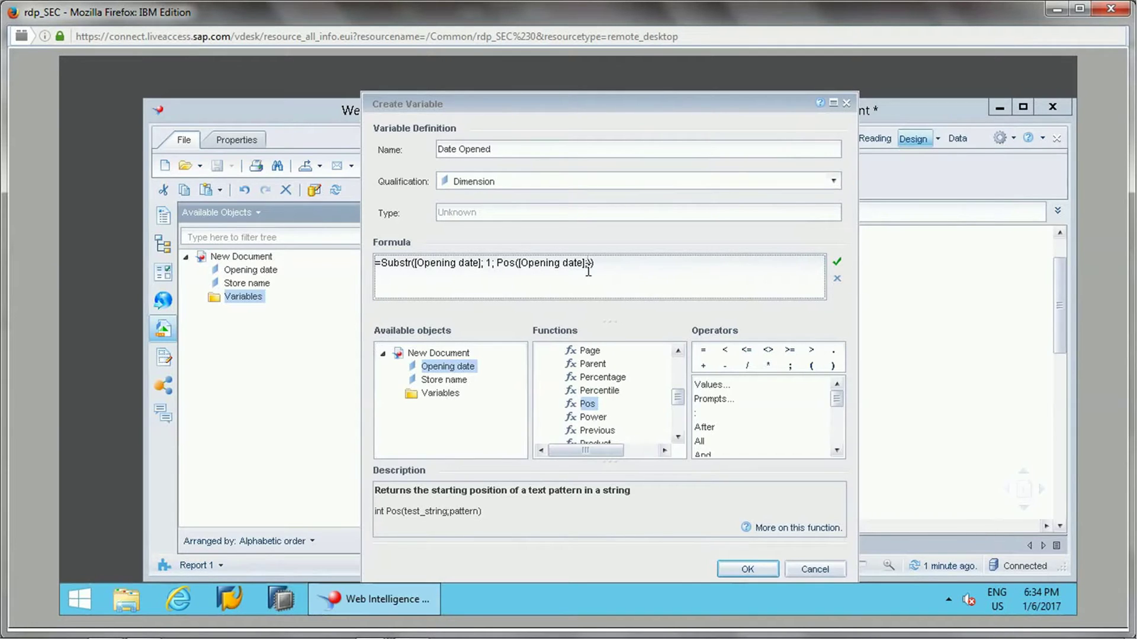
key("BackSpace")
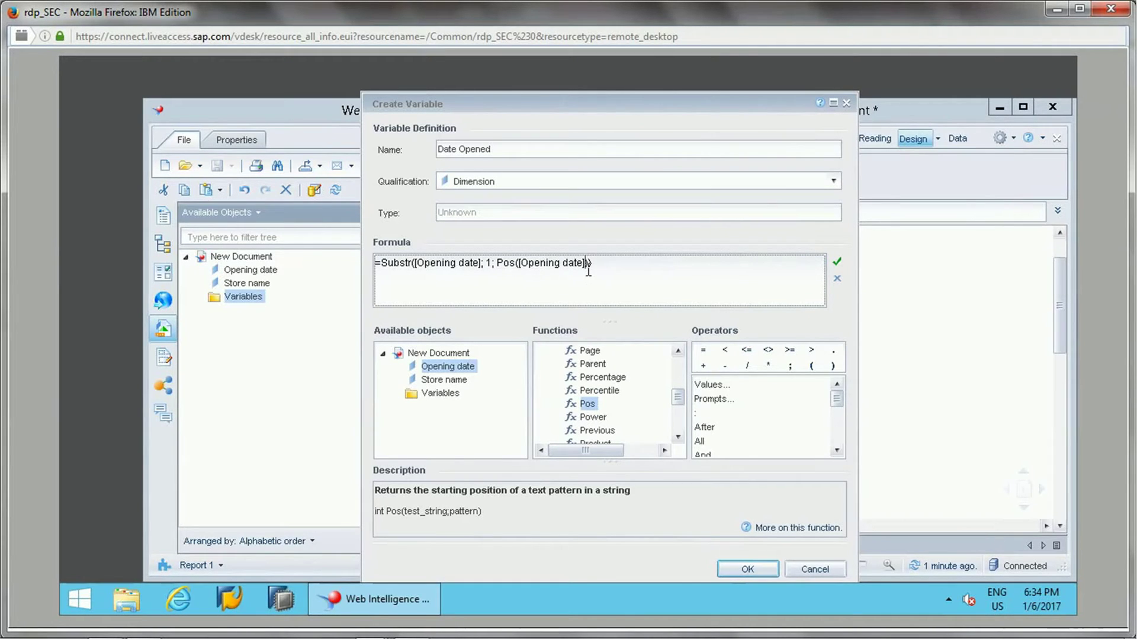
type(";")
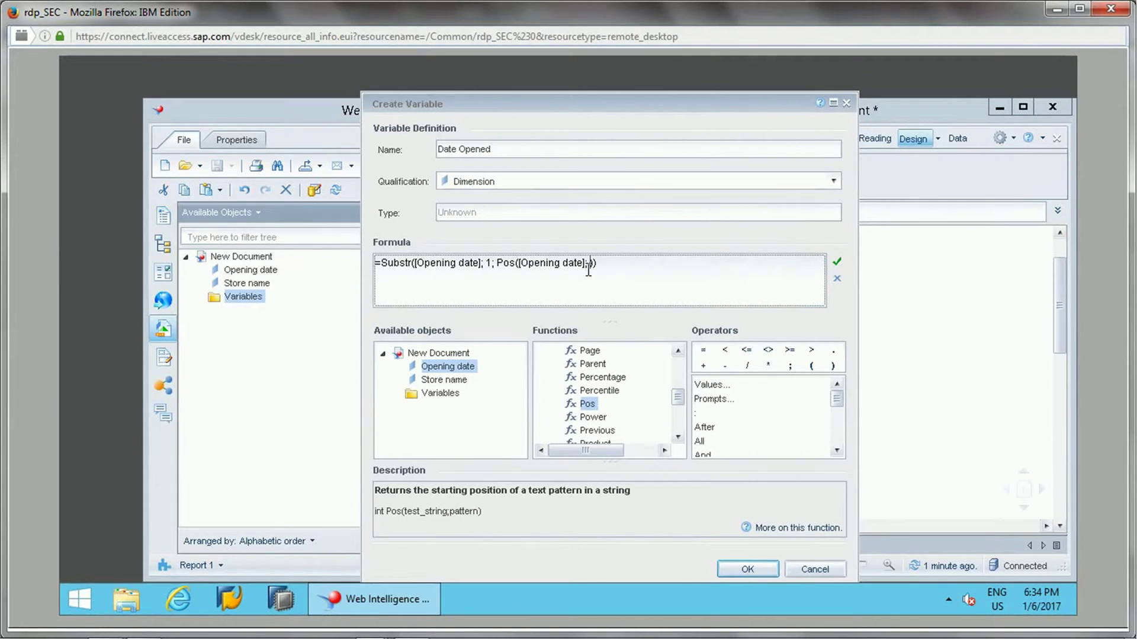
type("\" \" )-1")
key("BackSpace")
left_click(835, 263)
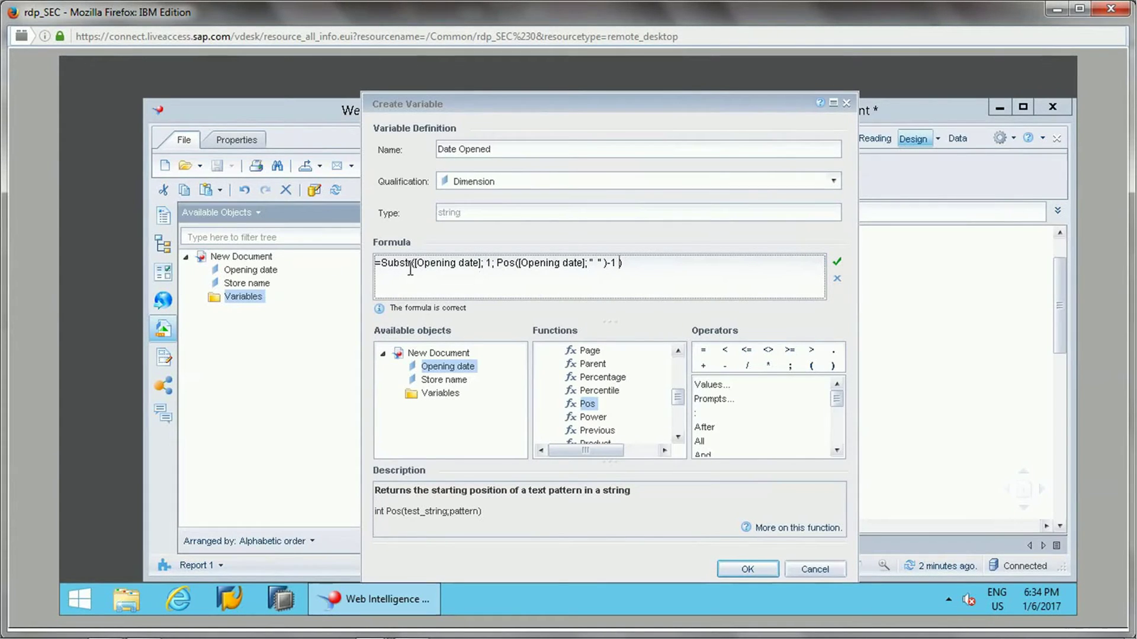
- Examine the formula's Opening date argument, start position and Pos-based length expression
left_click_drag(414, 267, 481, 266)
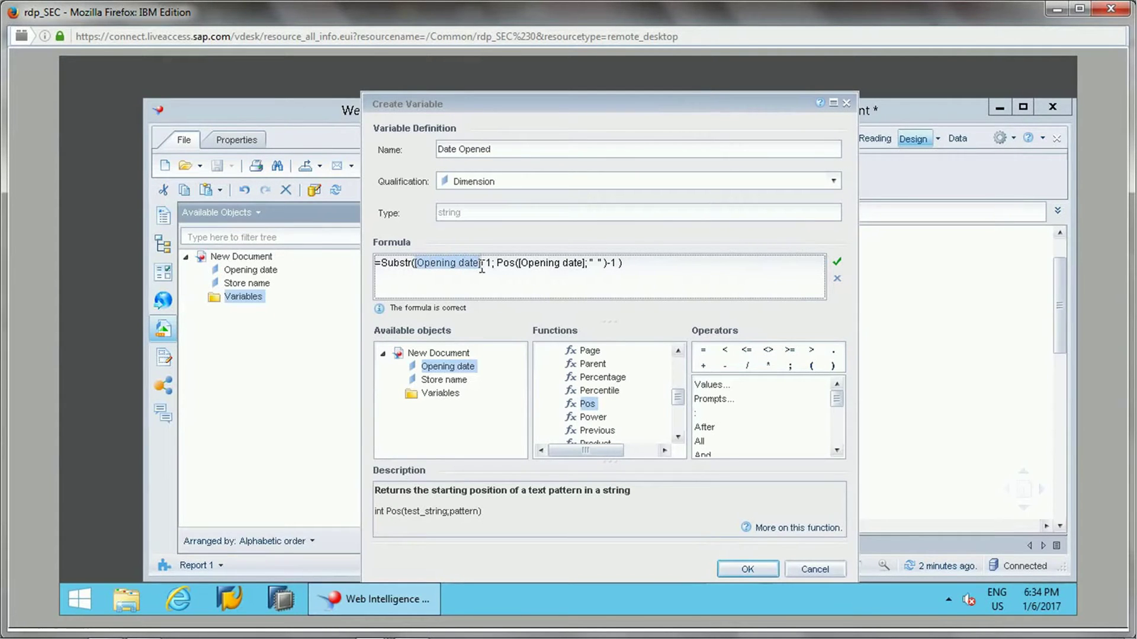
left_click(482, 268)
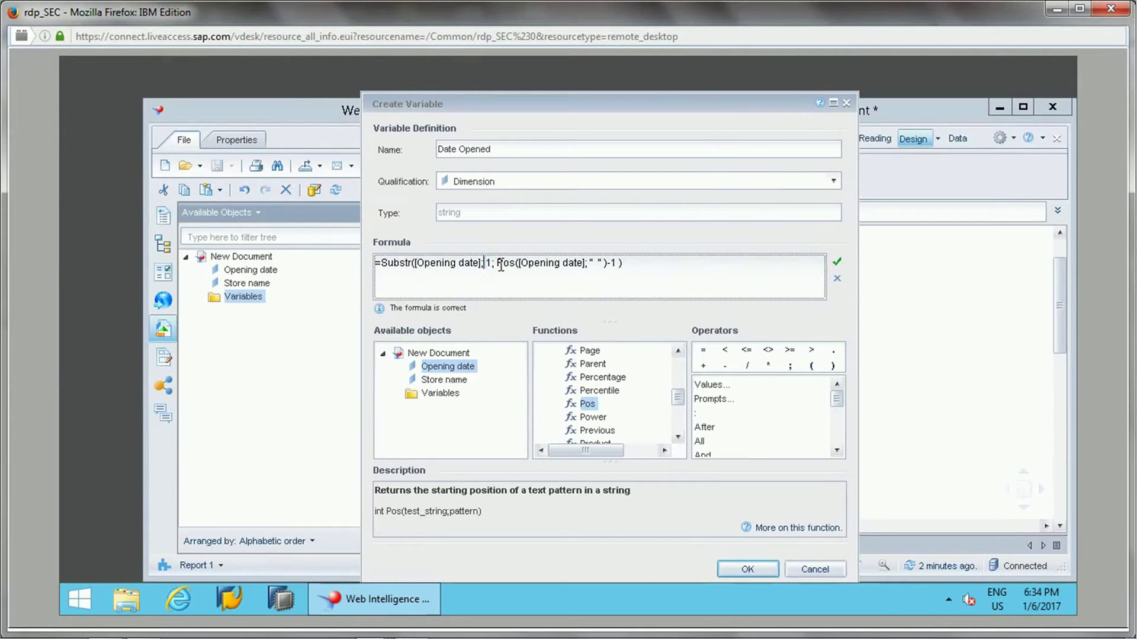
left_click_drag(497, 266, 591, 268)
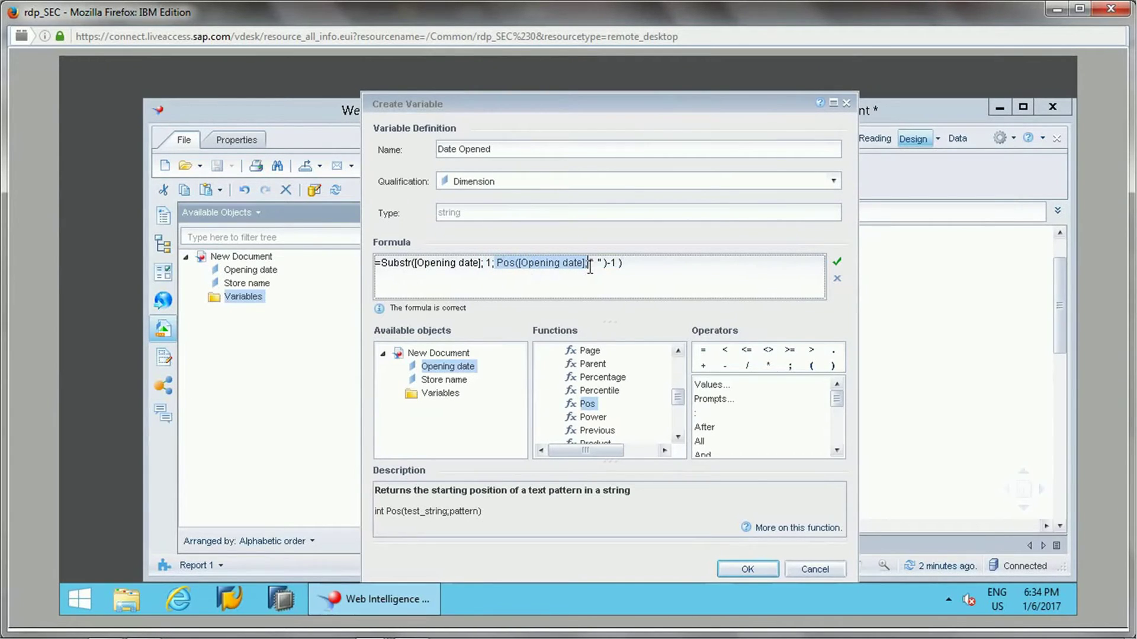
left_click(580, 268)
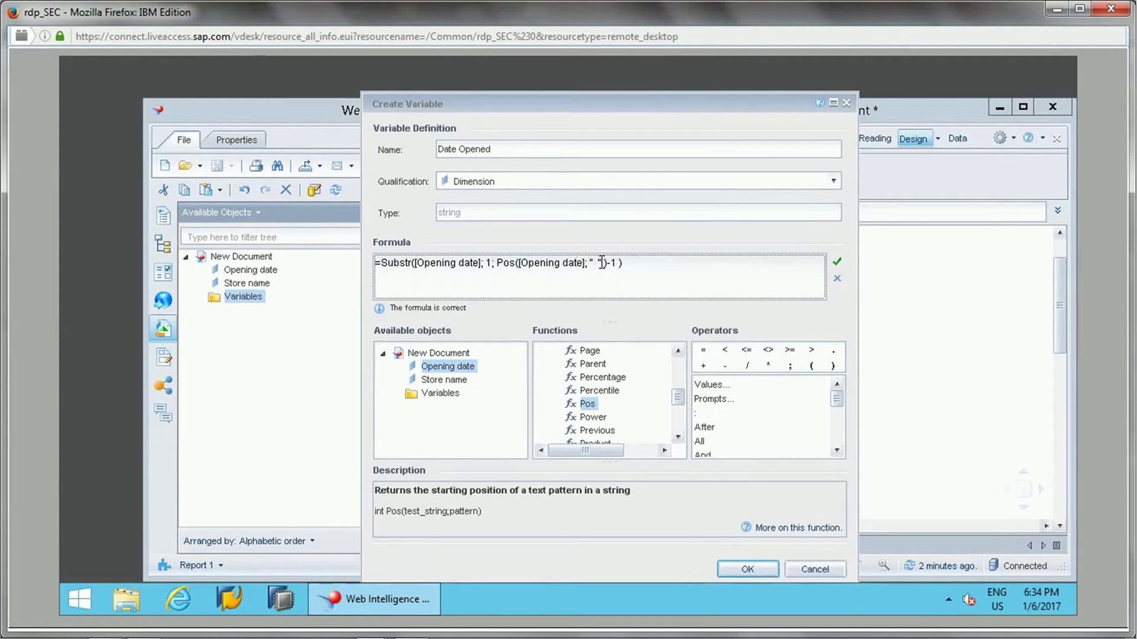
left_click_drag(608, 263, 547, 265)
left_click(609, 265)
type("-")
left_click_drag(617, 265, 576, 265)
- Validate and save the Date Opened variable, and add it to the report table as a column after Opening date
left_click(838, 262)
left_click(747, 568)
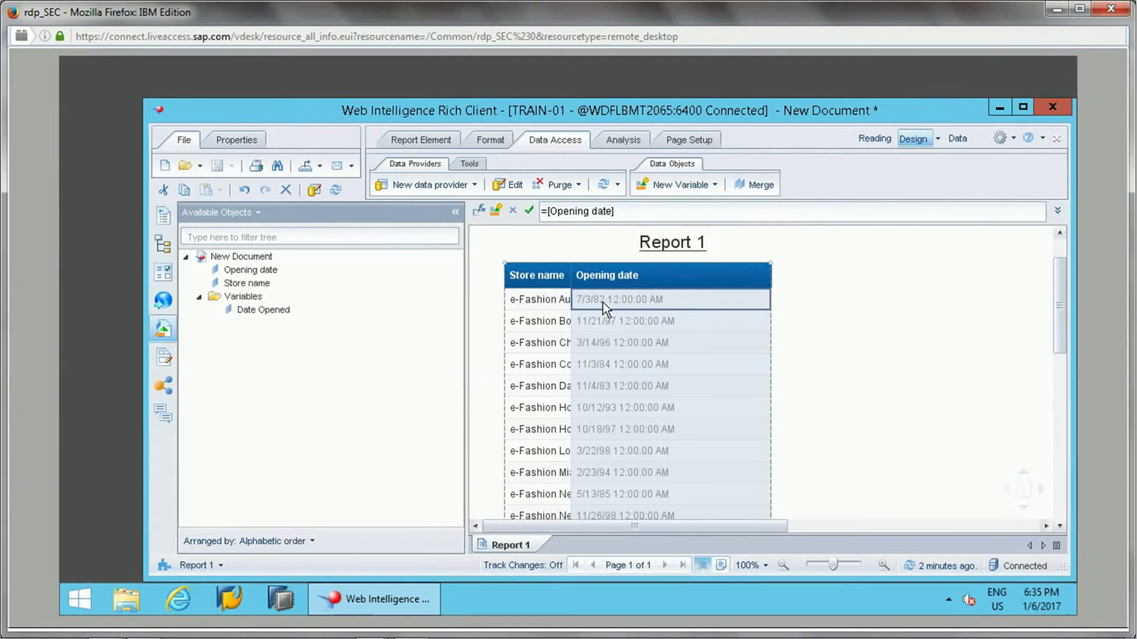
mouse_move(261, 316)
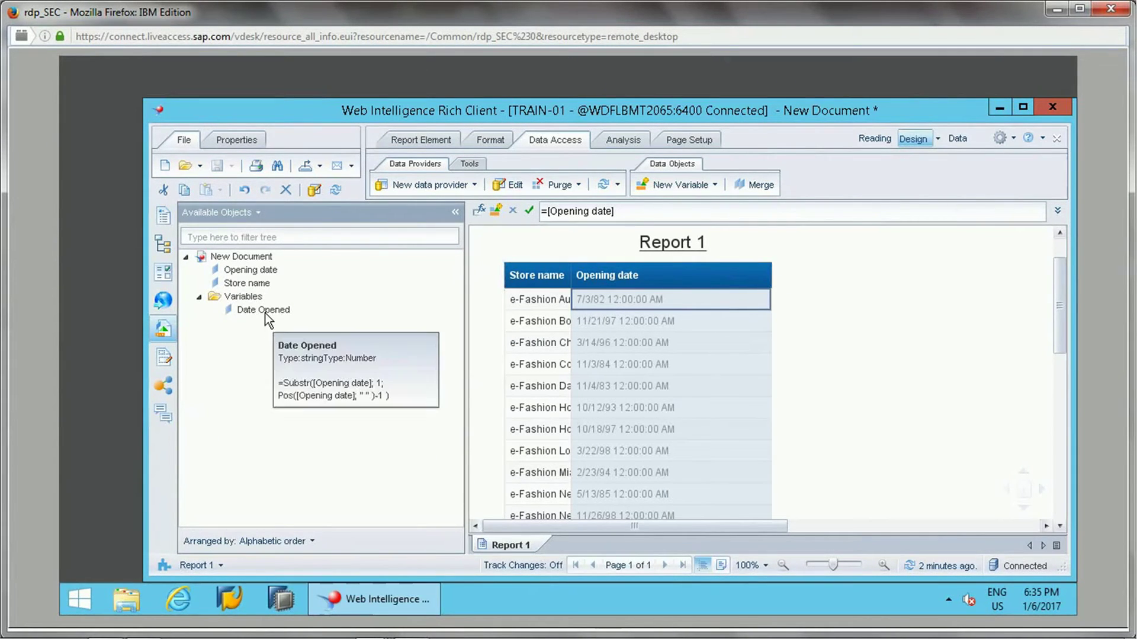
left_click_drag(261, 314, 769, 286)
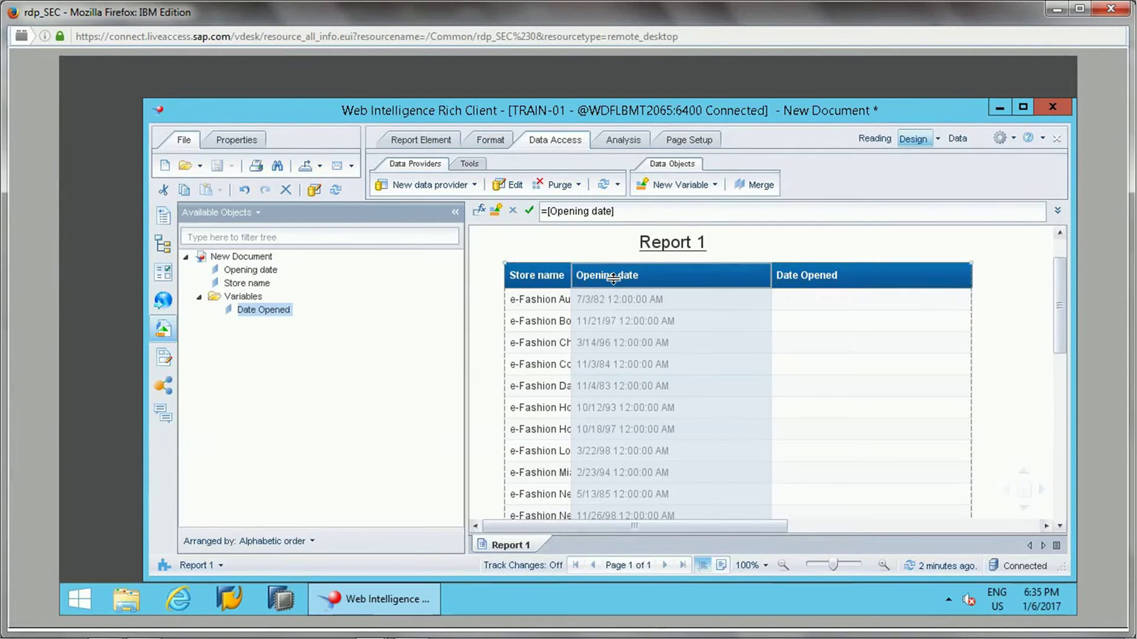
- Edit the Date Opened formula so that Pos looks for a single space " ", then validate and save the variable
mouse_move(248, 316)
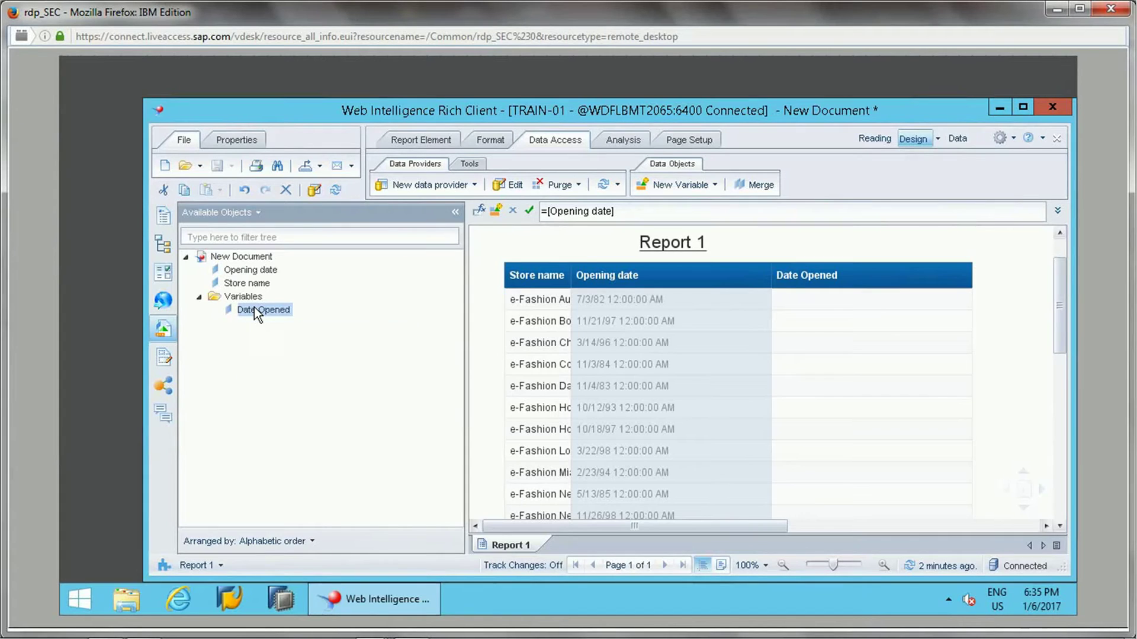
right_click(256, 313)
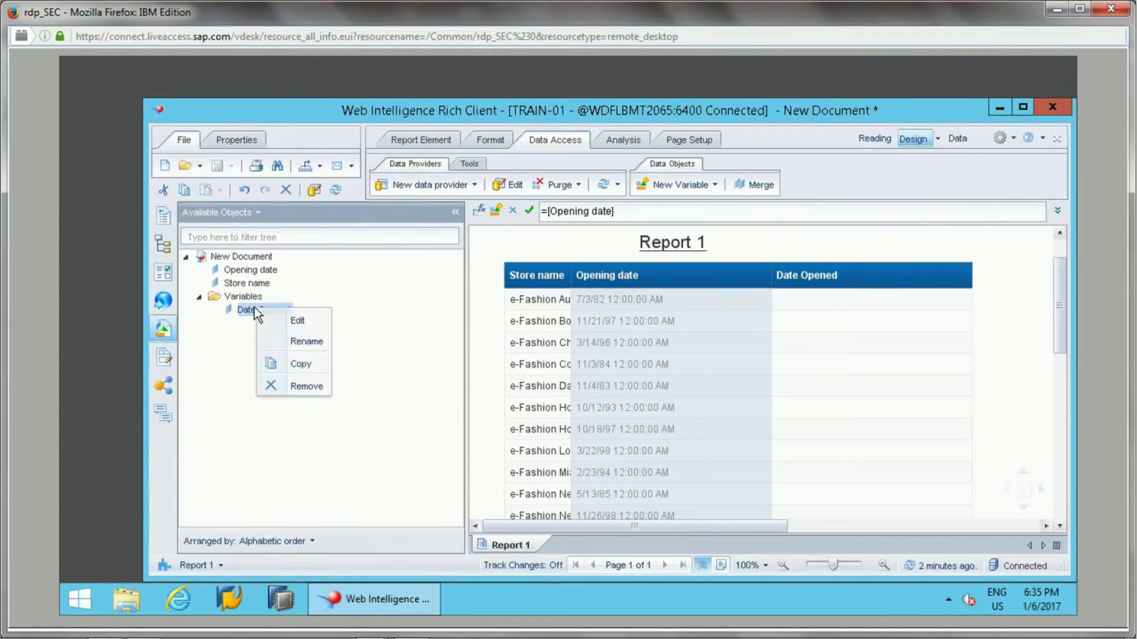
left_click(296, 320)
left_click(541, 285)
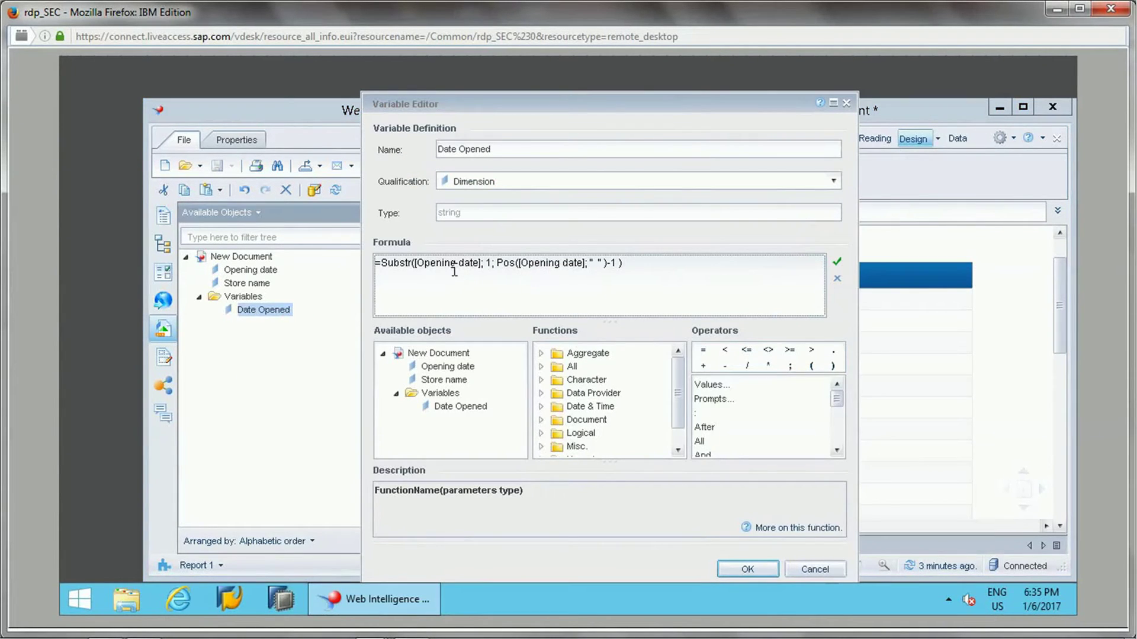
left_click(467, 264)
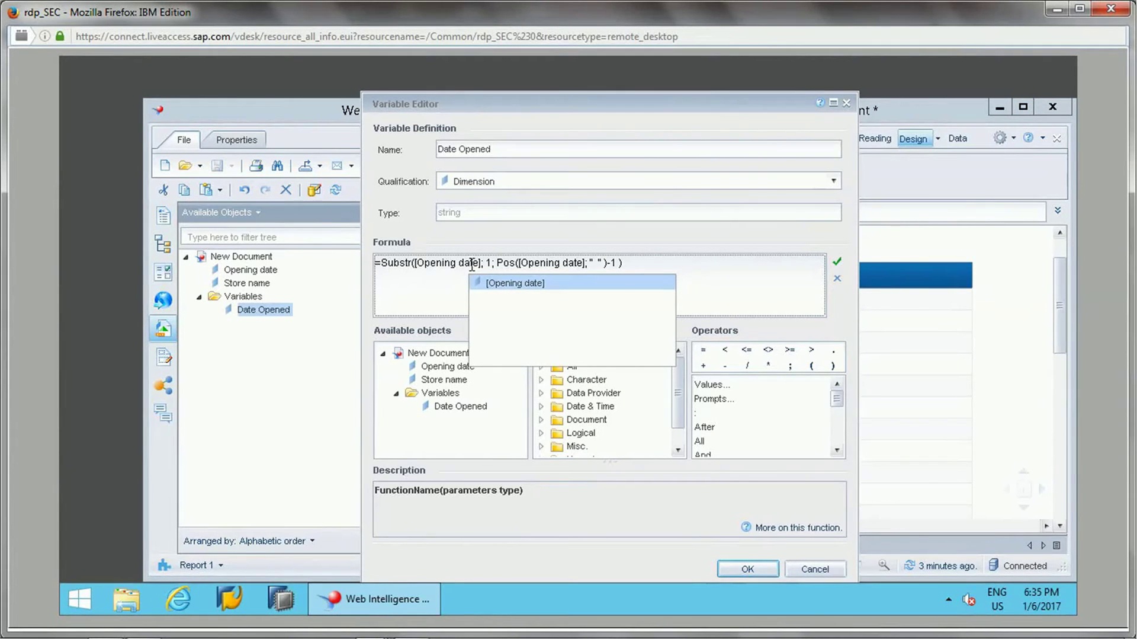
left_click(489, 264)
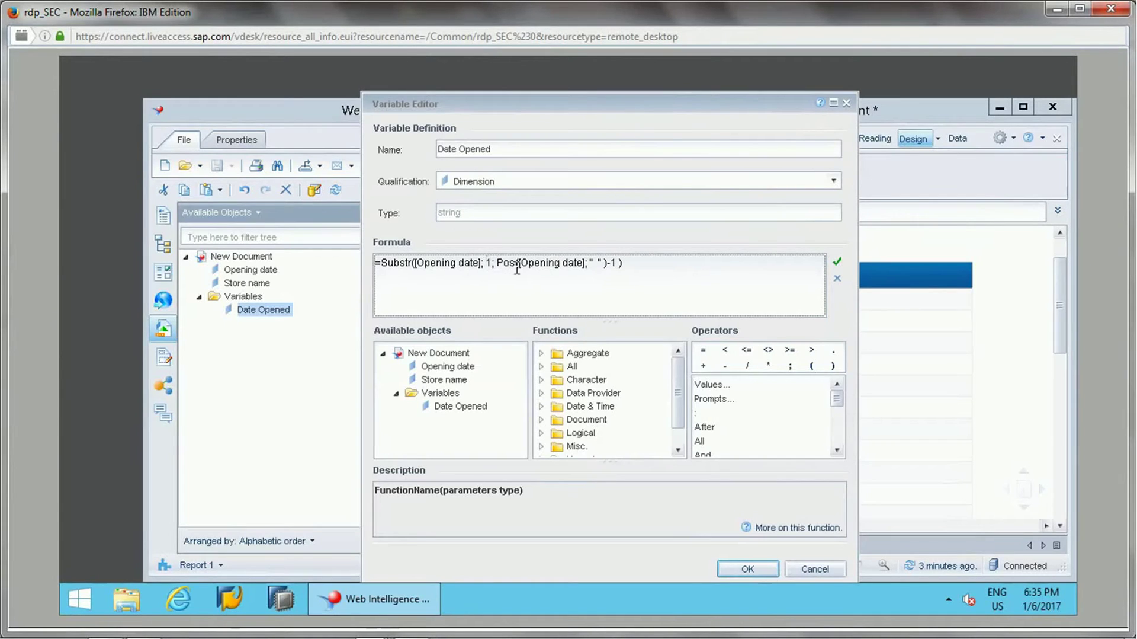
left_click(606, 270)
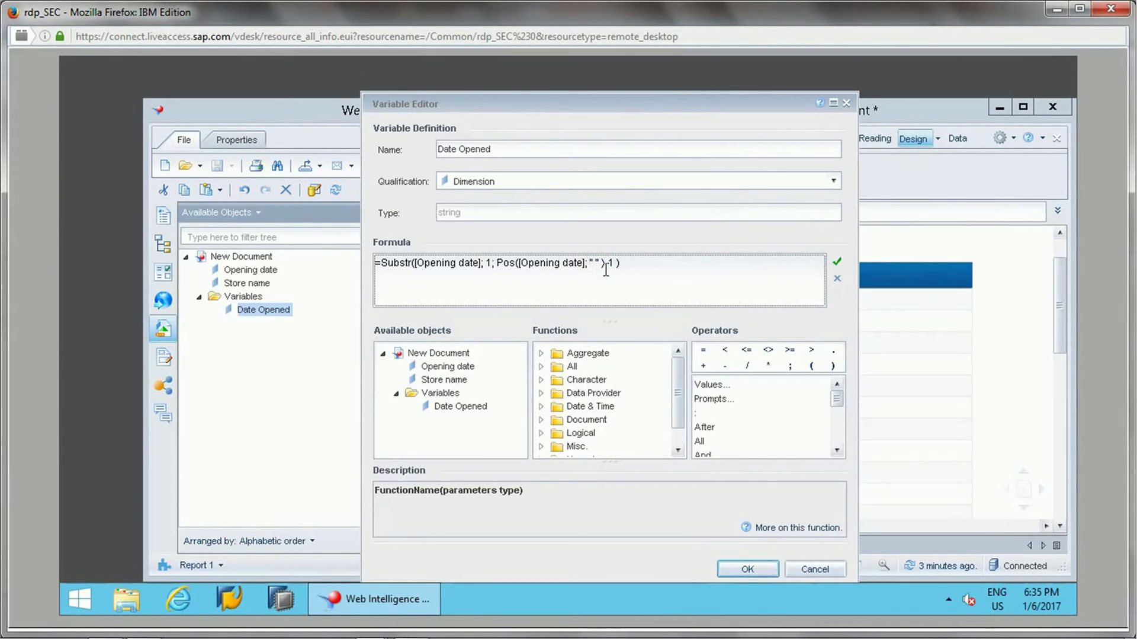
key("BackSpace")
left_click(837, 262)
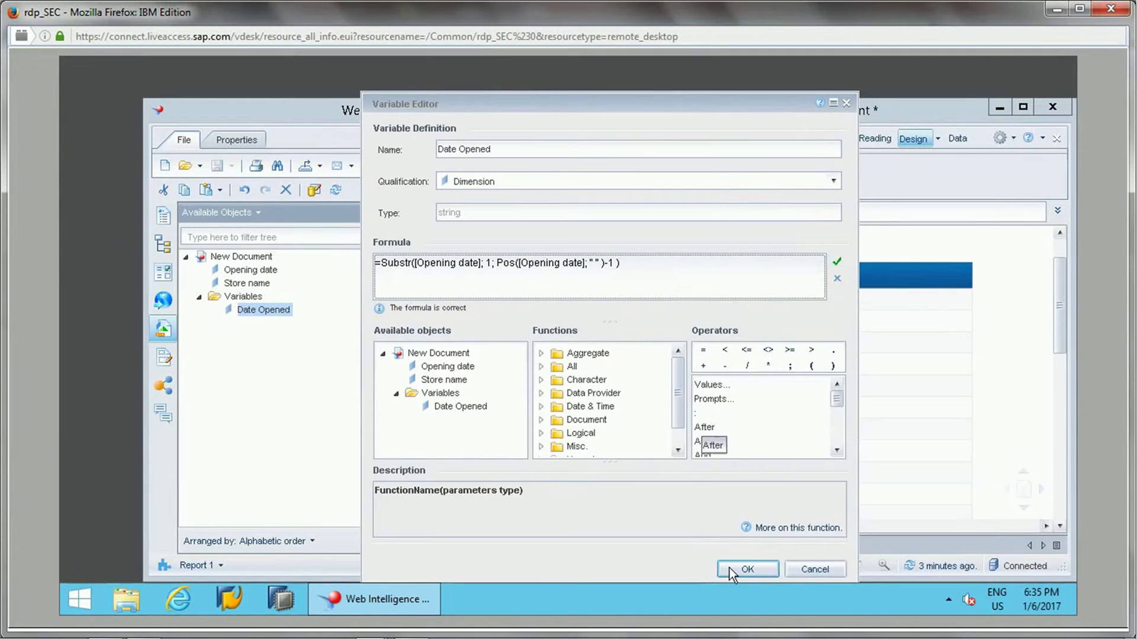
left_click(733, 572)
- Compare the Date Opened values with the original Opening date values, and check the variable's formula
left_click(657, 378)
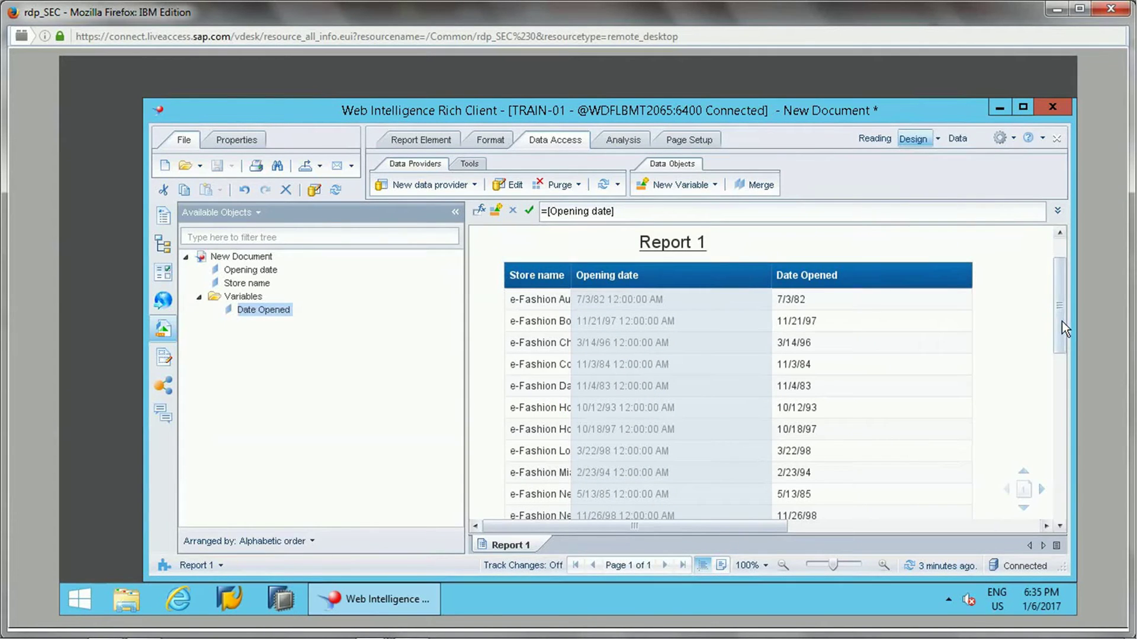
scroll(1067, 327, "down", 1)
left_click(920, 353)
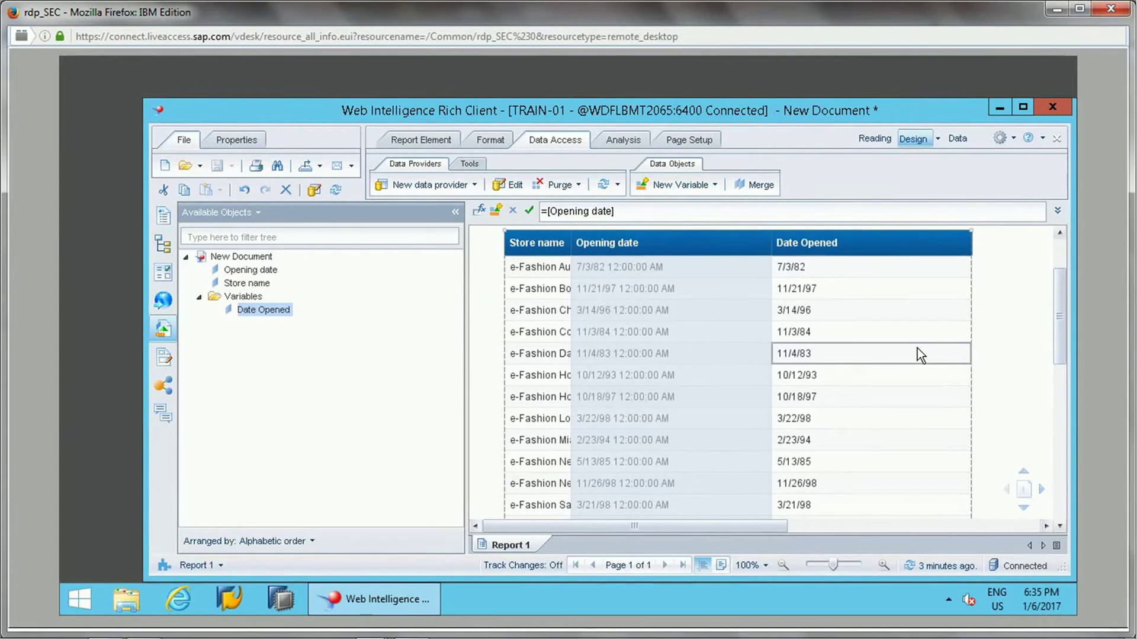
left_click(273, 312)
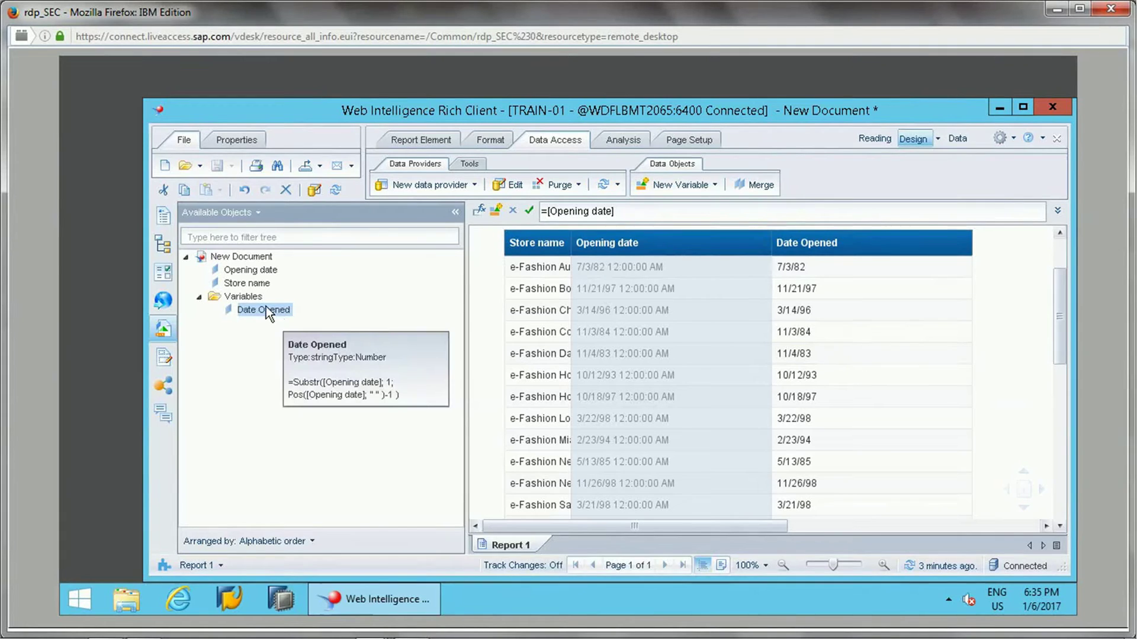
left_click(609, 275)
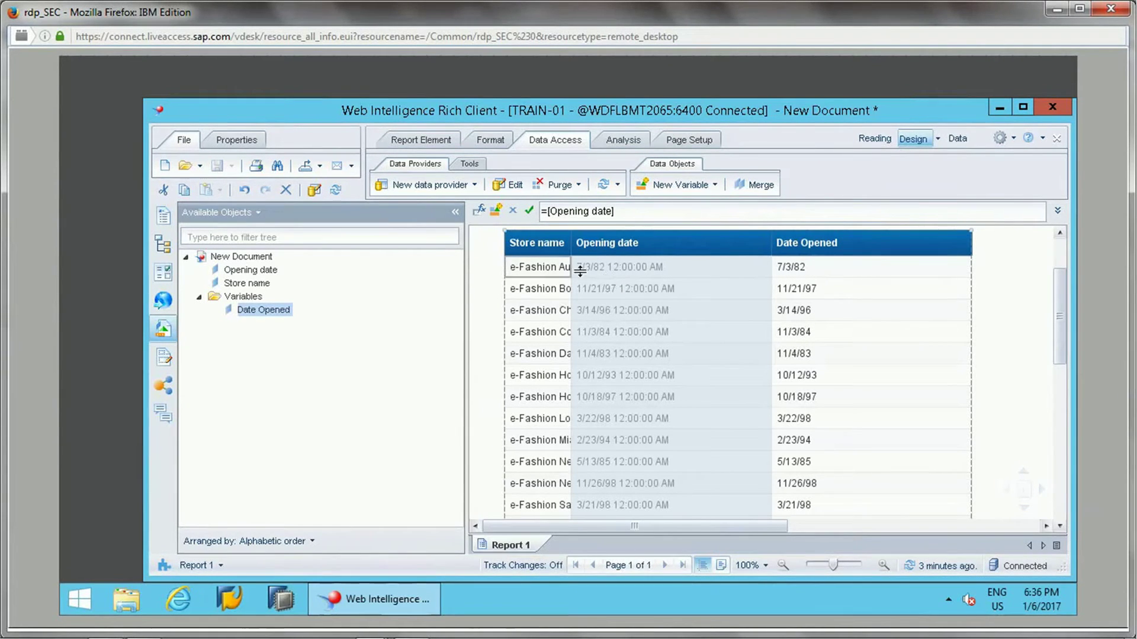
left_click(794, 269)
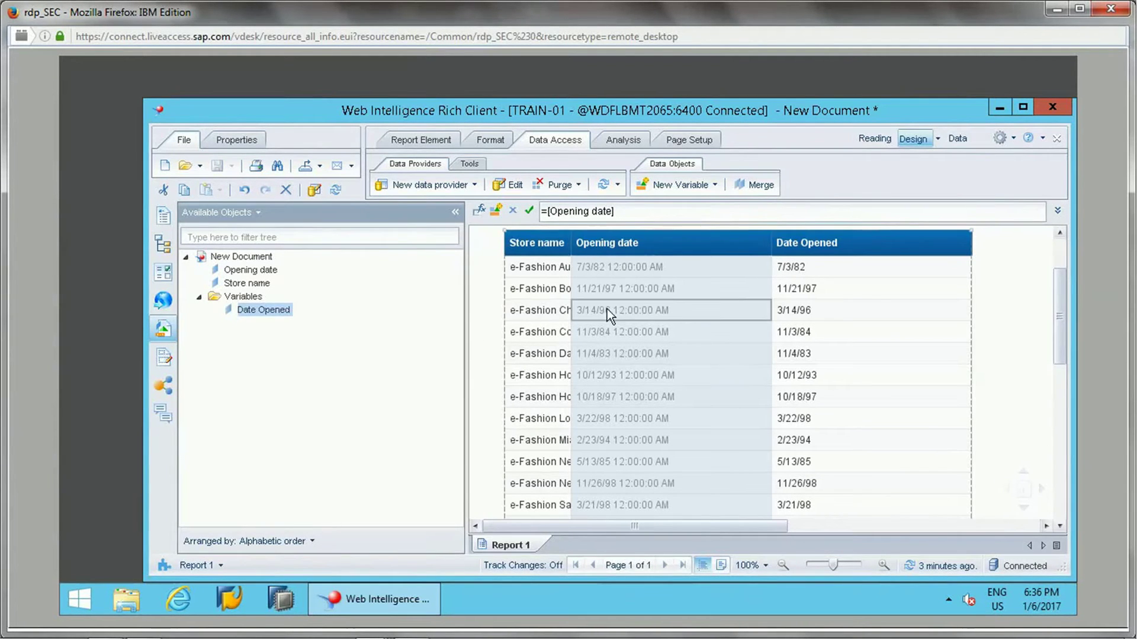
left_click(672, 289)
left_click(794, 268)
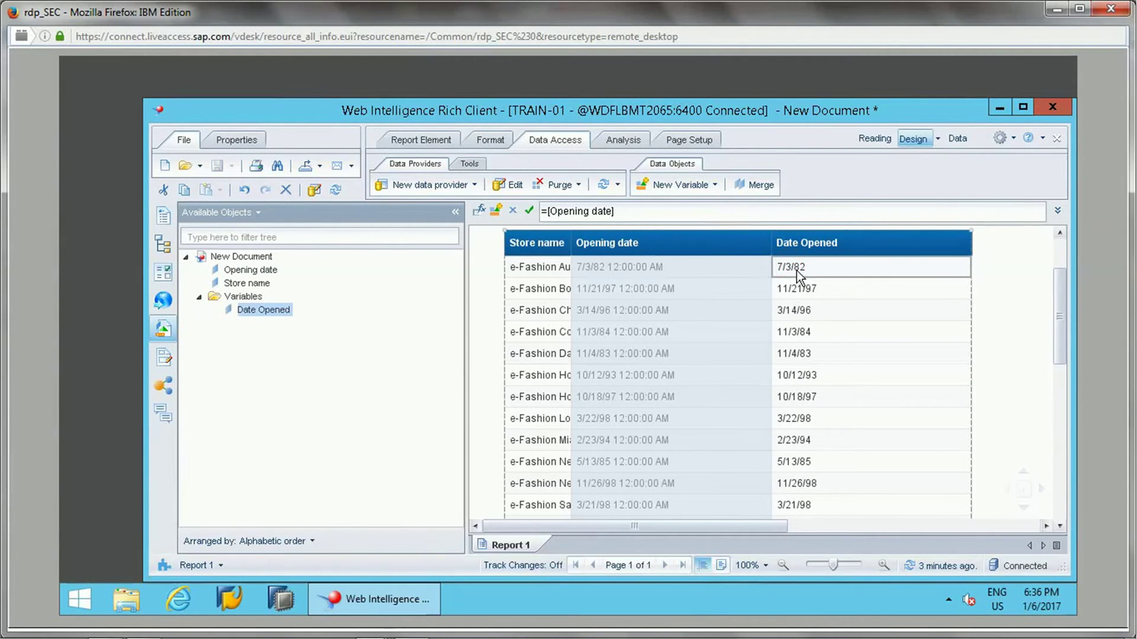
- Start a new dimension variable in the Variables folder and name it Formatted Date Opened
right_click(259, 311)
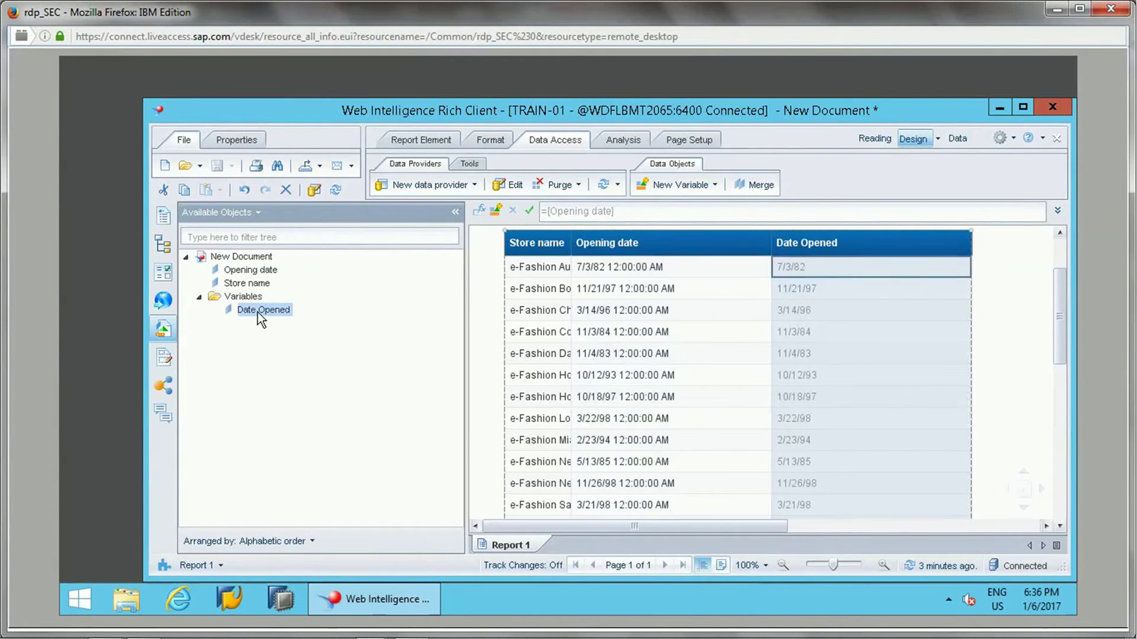
left_click(239, 296)
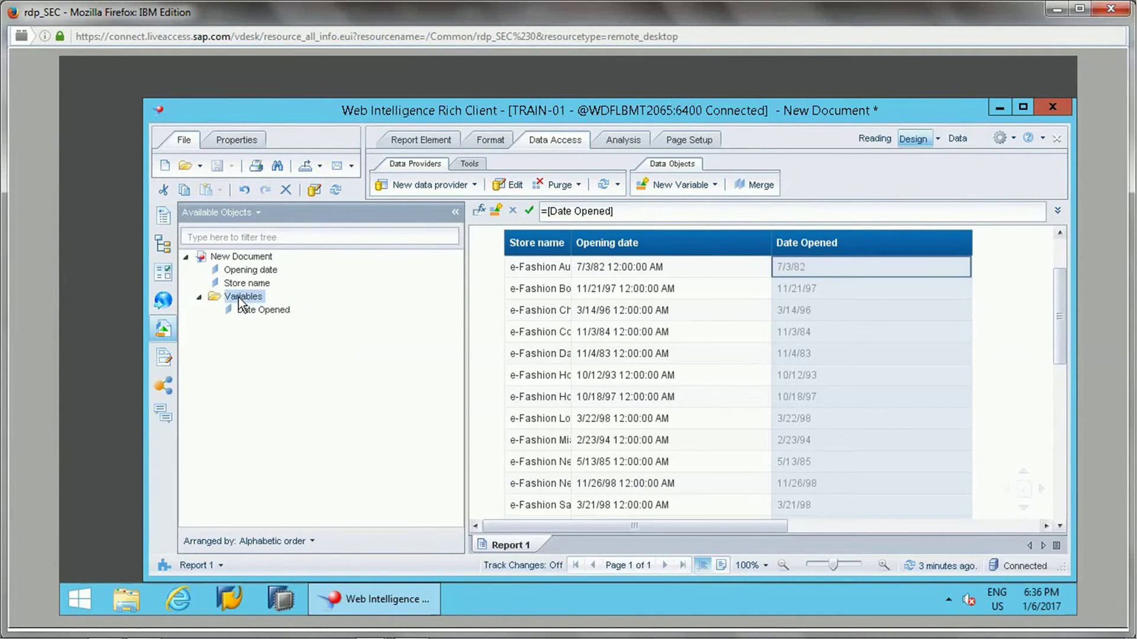
right_click(240, 298)
left_click(279, 311)
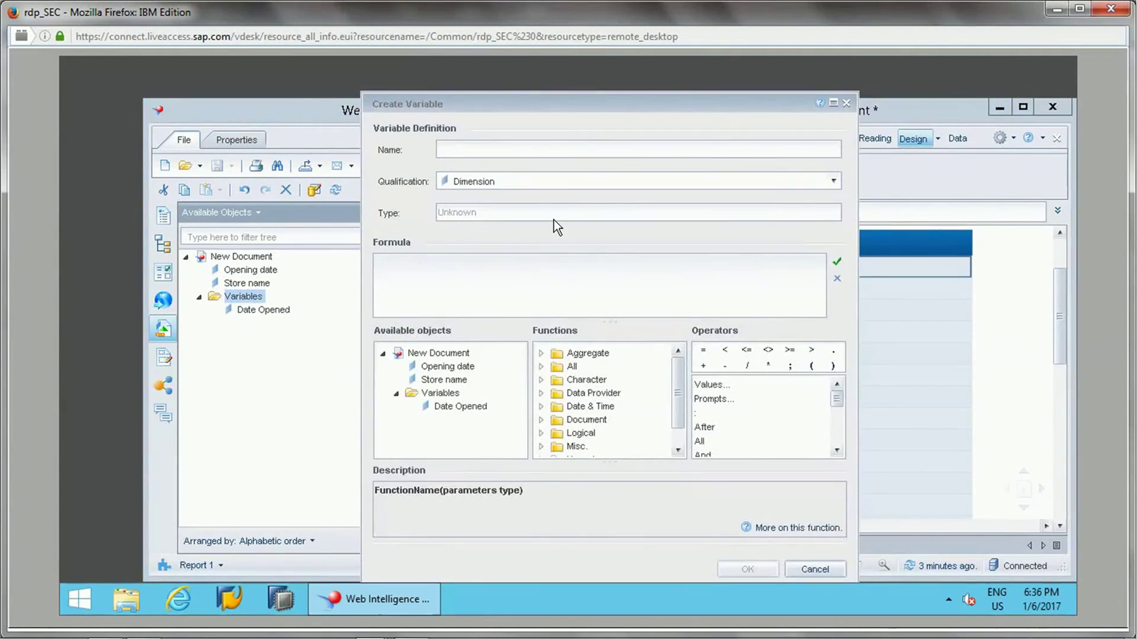
left_click(498, 149)
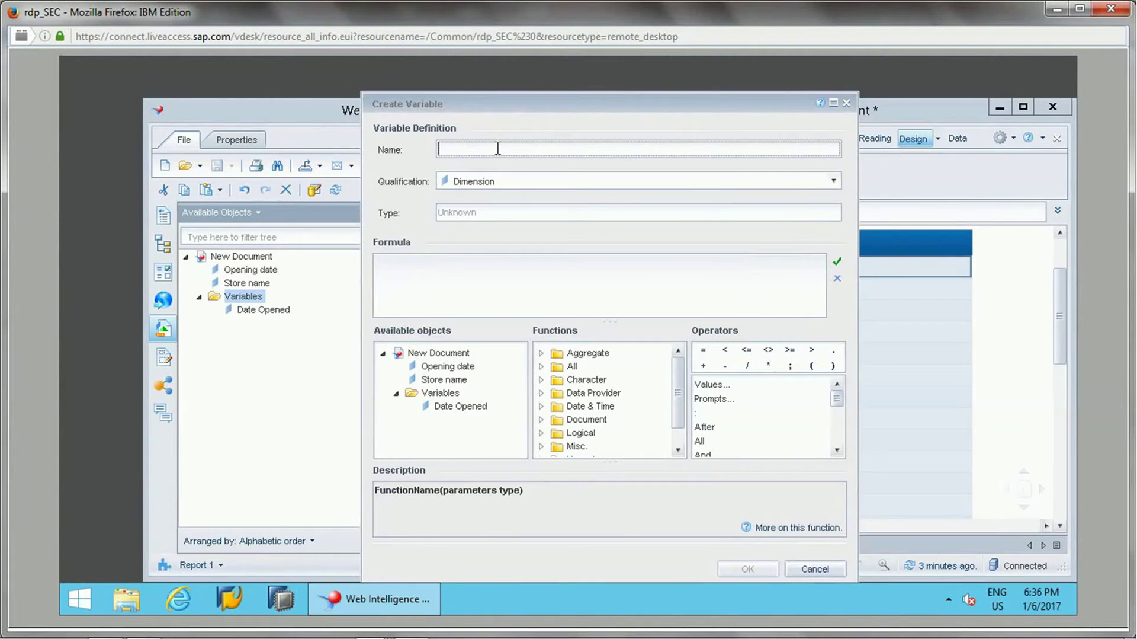
type("Formatt")
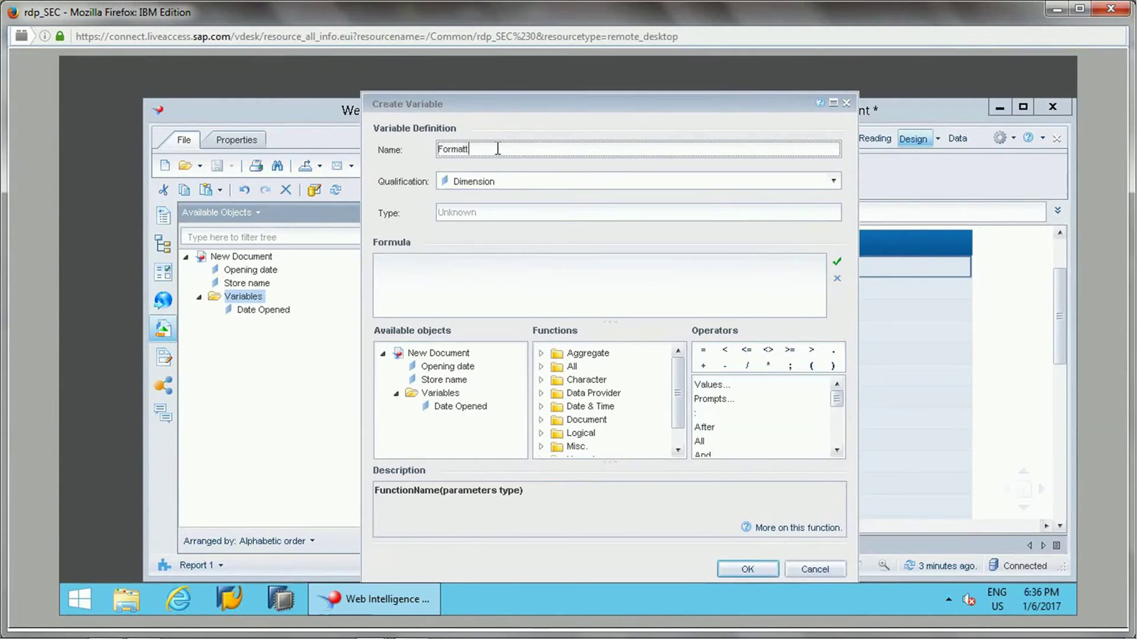
type("ed Date")
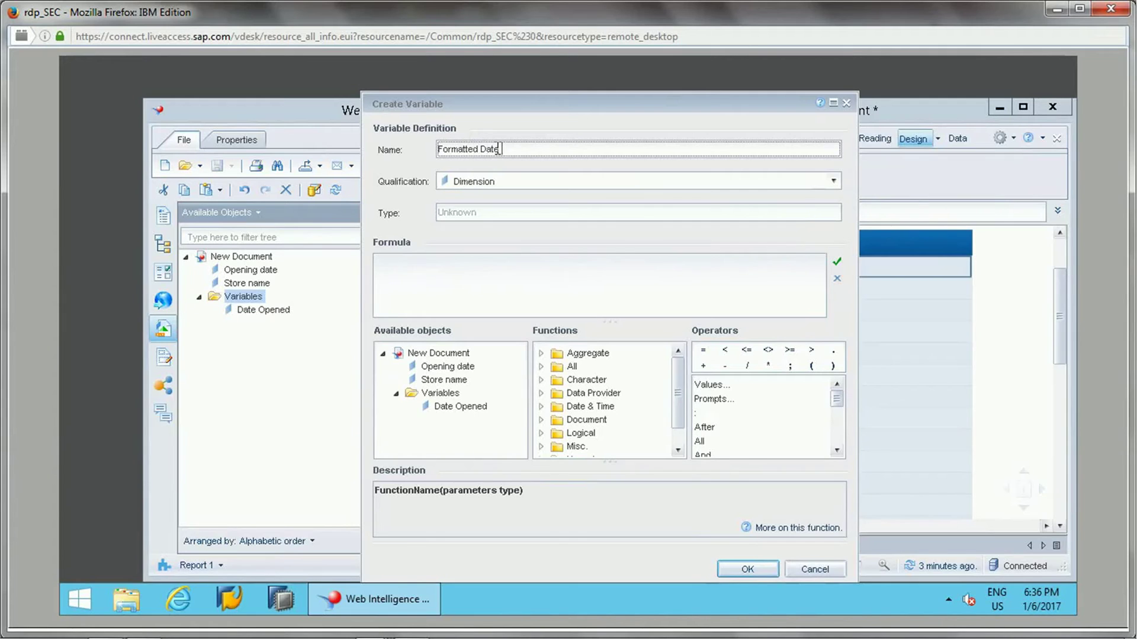
type(" Opened")
- Build the formula =ToDate([Date Opened]; "mm/dd/yy") for Formatted Date Opened, then validate it and save the variable
left_click(481, 283)
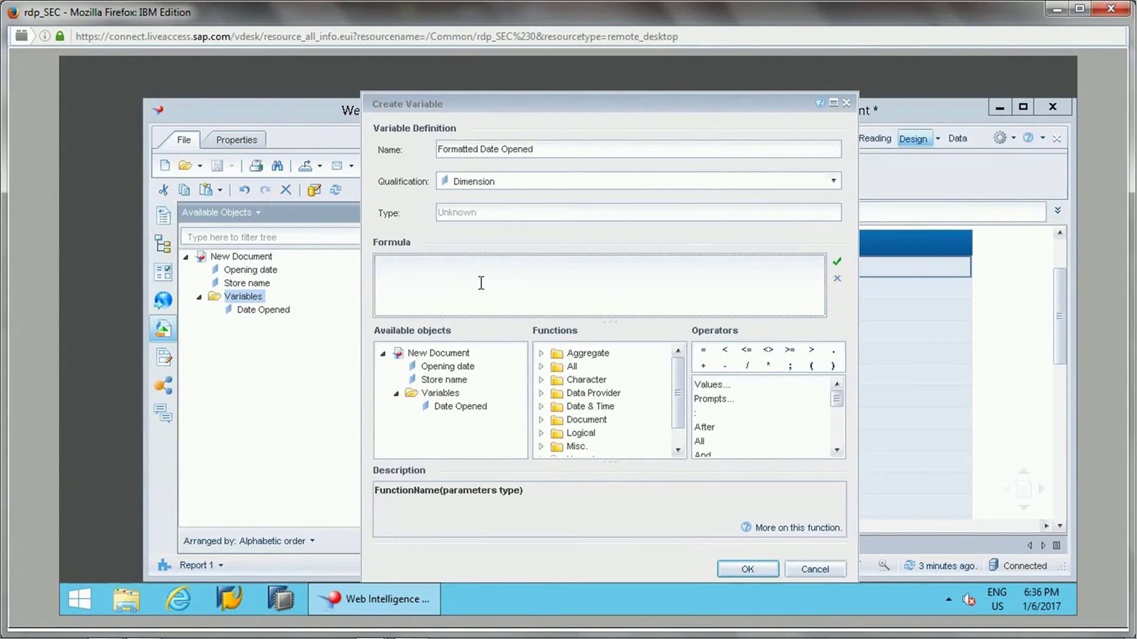
left_click(541, 365)
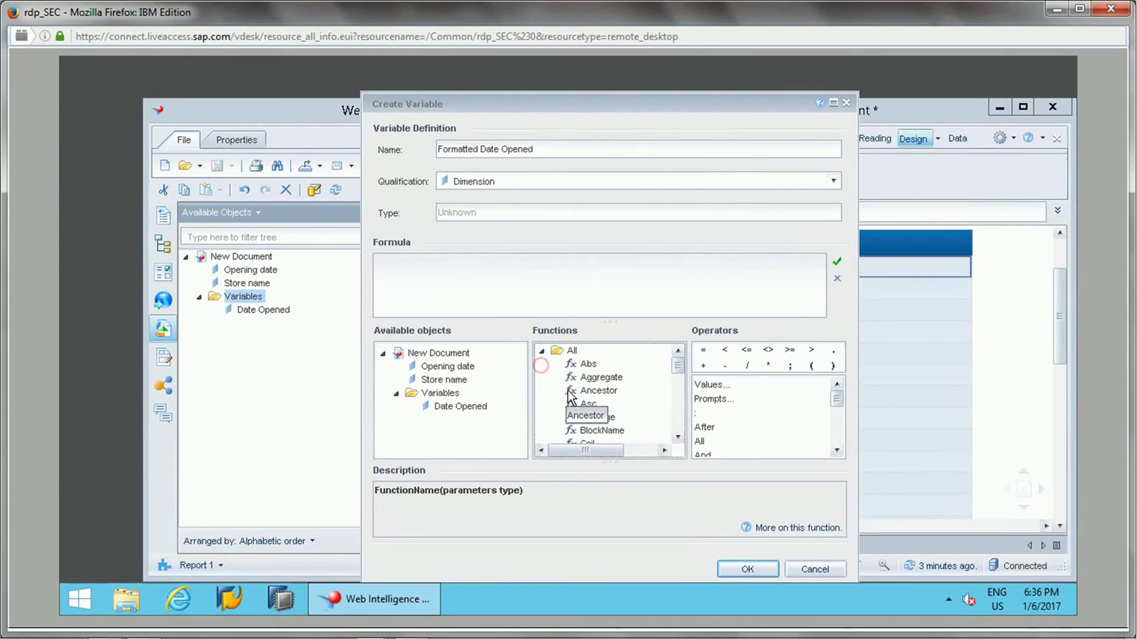
type("to")
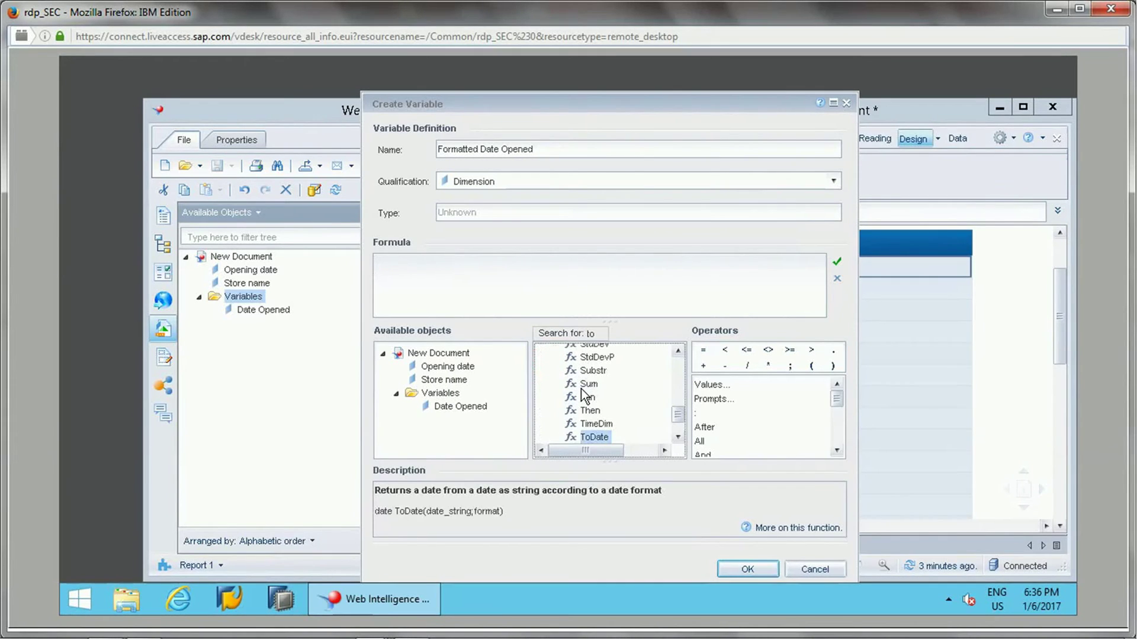
double_click(593, 437)
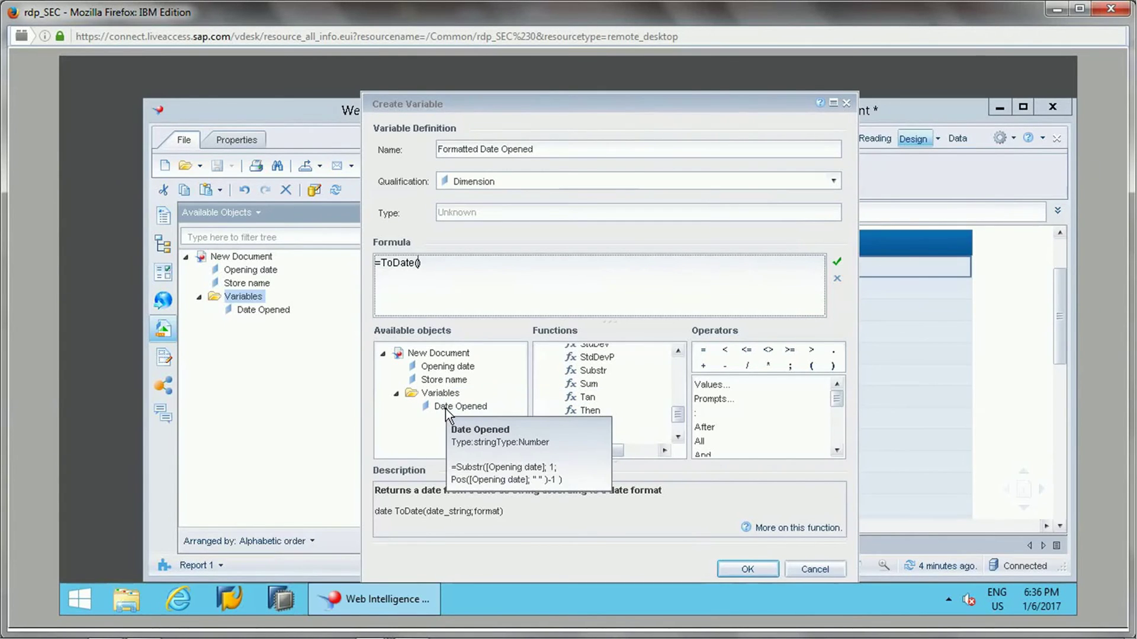
left_click_drag(445, 407, 463, 290)
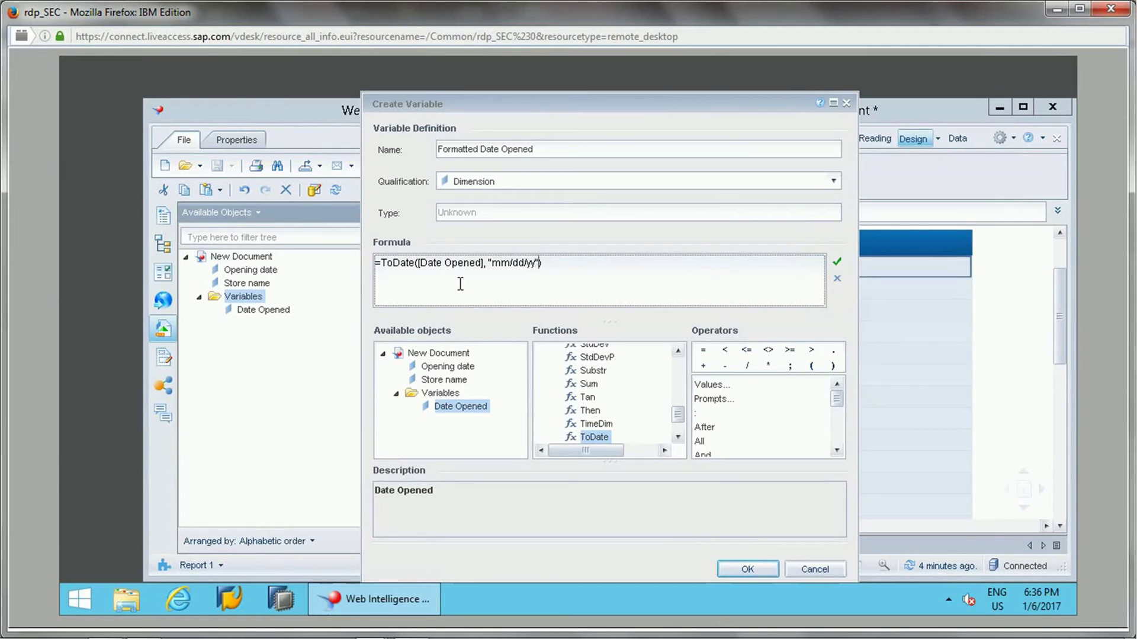
left_click(838, 261)
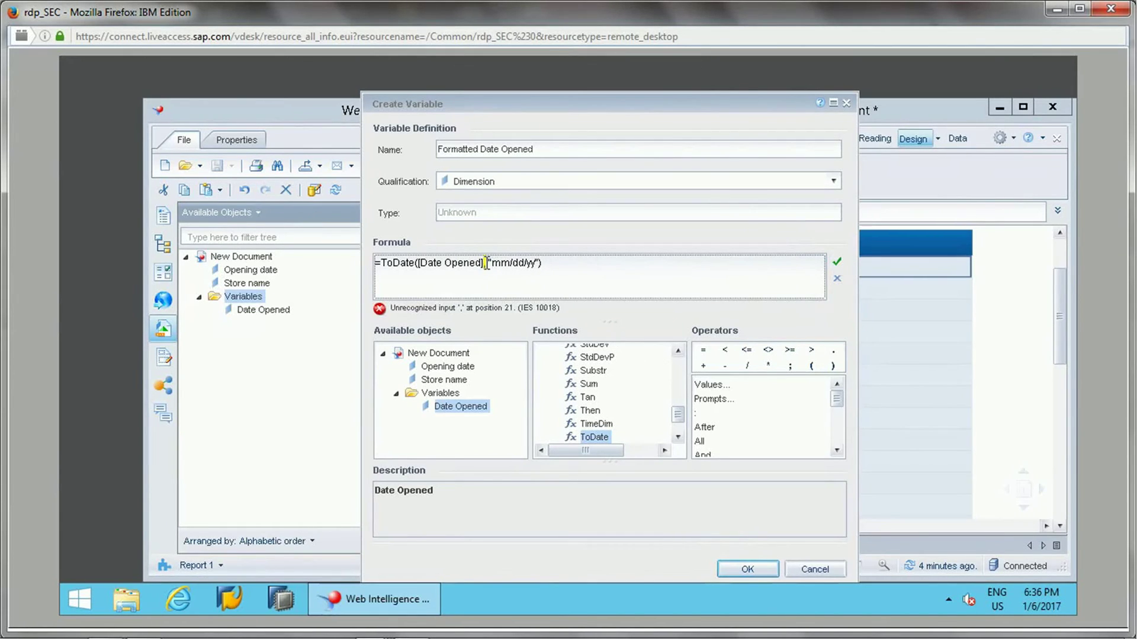
type(";")
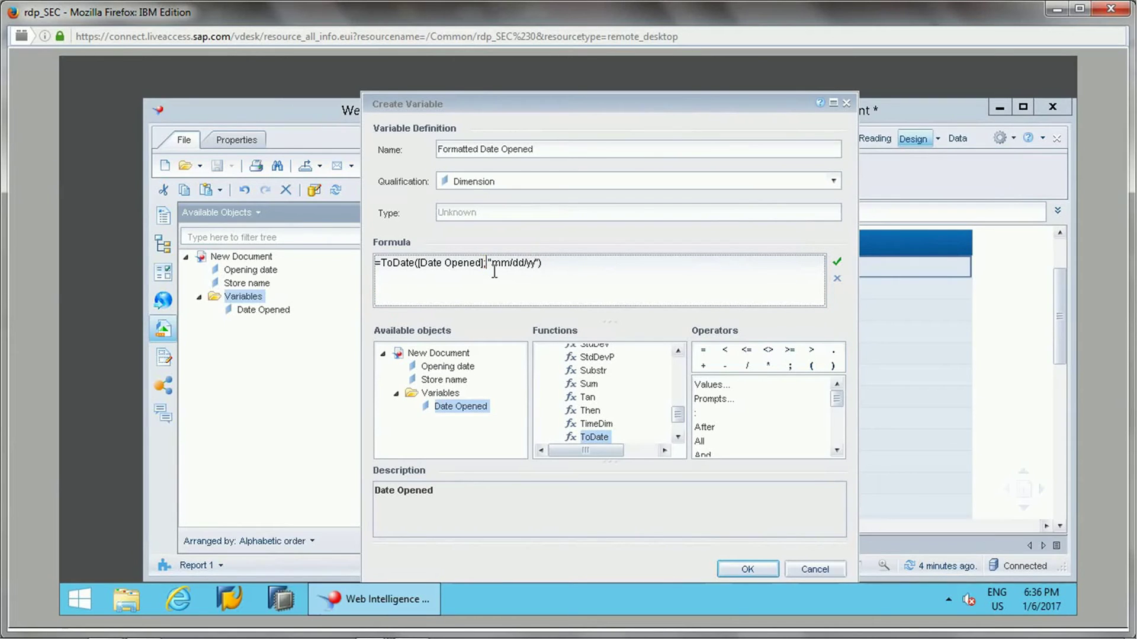
left_click(837, 262)
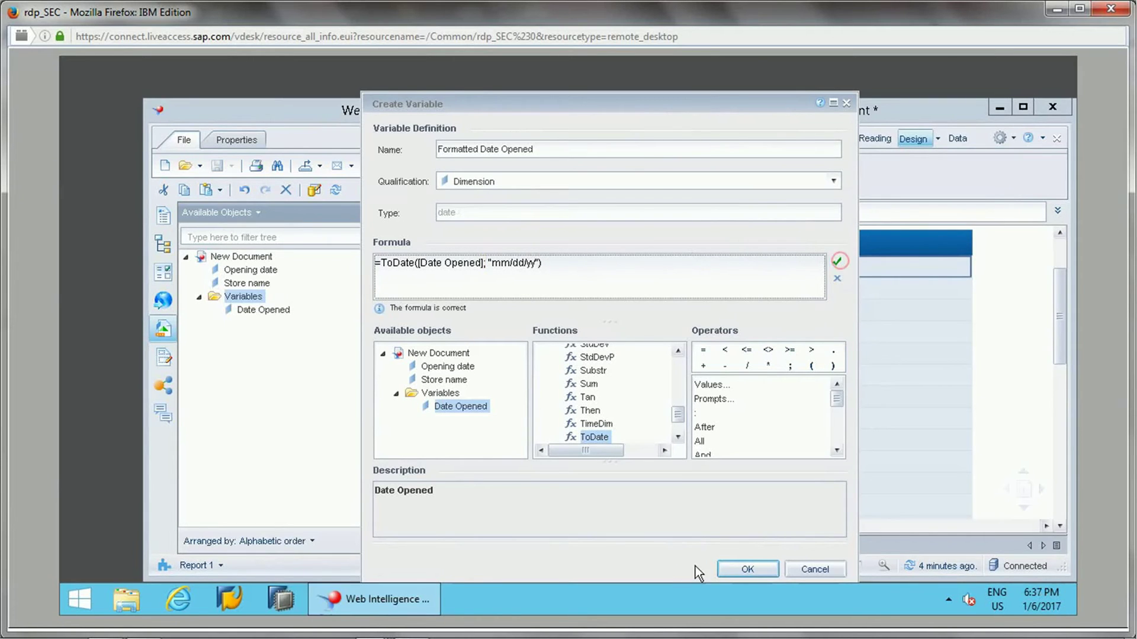
left_click(741, 568)
- Add Formatted Date Opened as a table column after Date Opened, and narrow both columns to fit their headers
left_click_drag(284, 323, 969, 276)
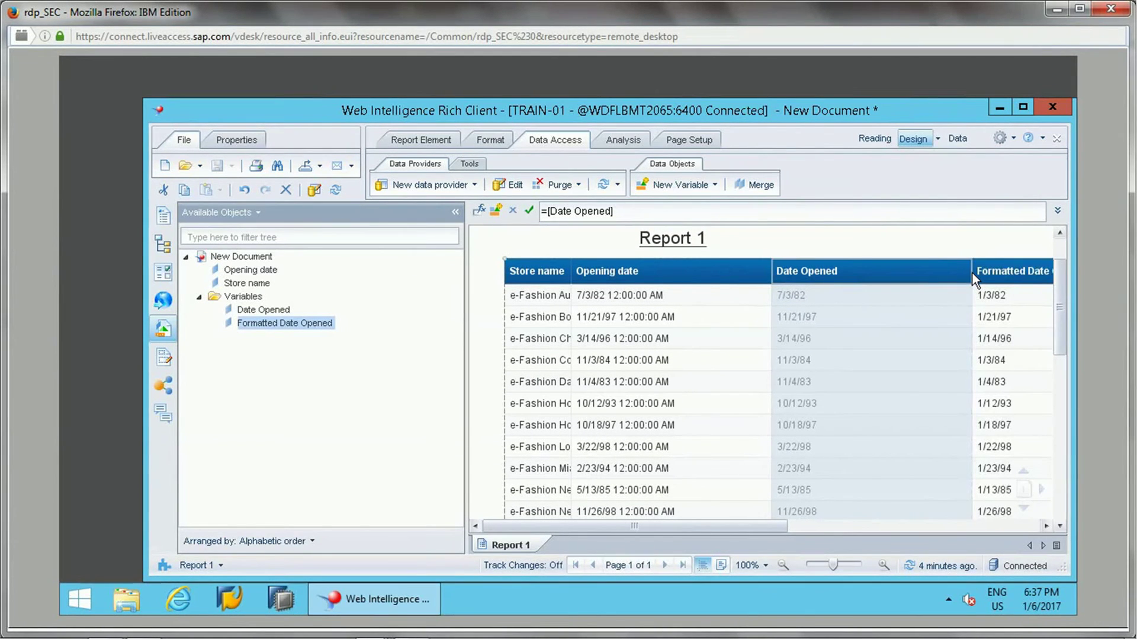
left_click(954, 274)
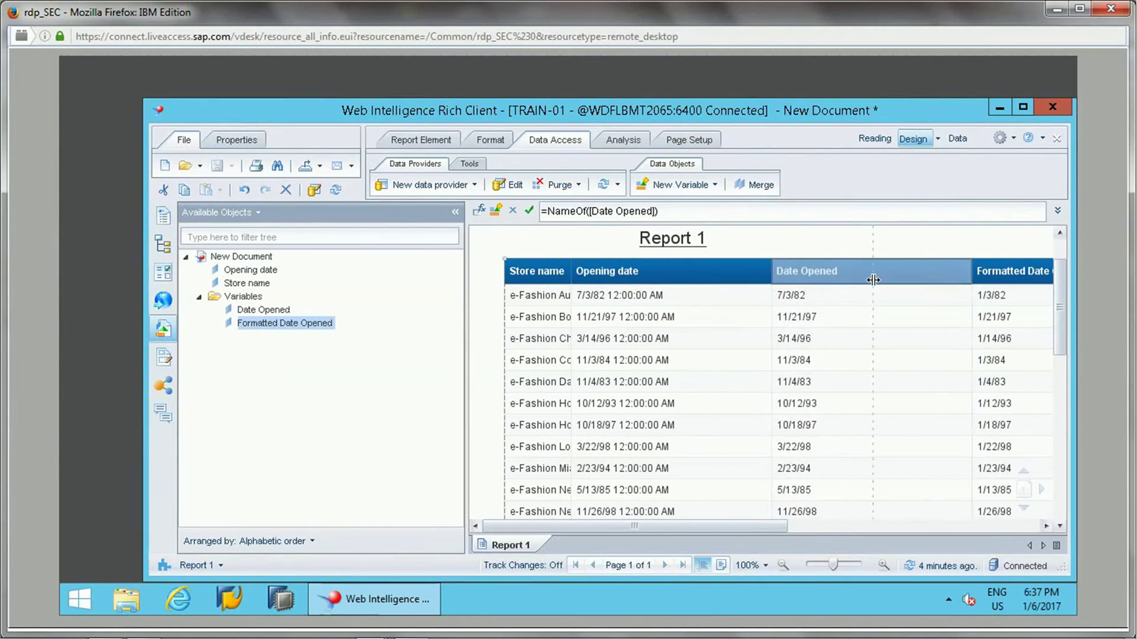
left_click_drag(862, 279, 862, 280)
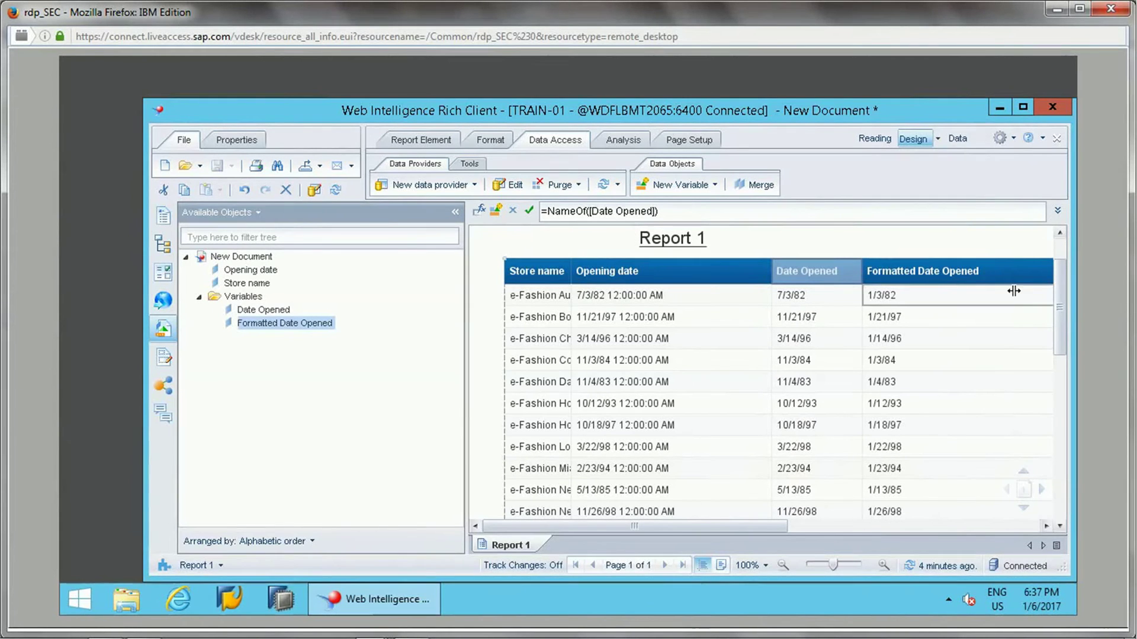
left_click_drag(762, 529, 827, 525)
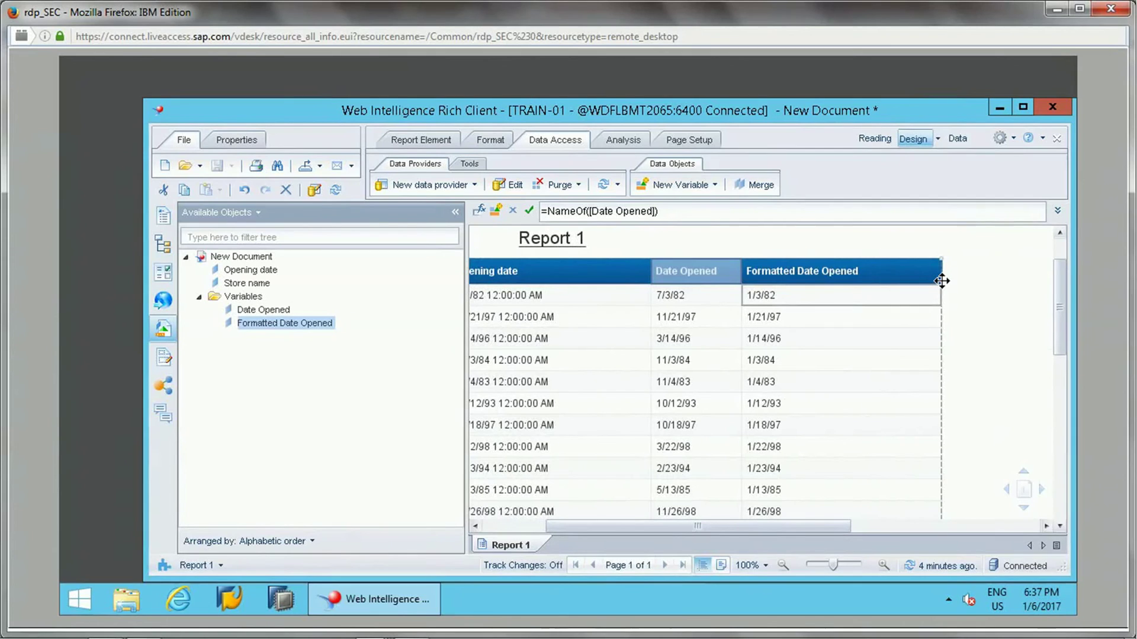
left_click_drag(941, 276, 878, 273)
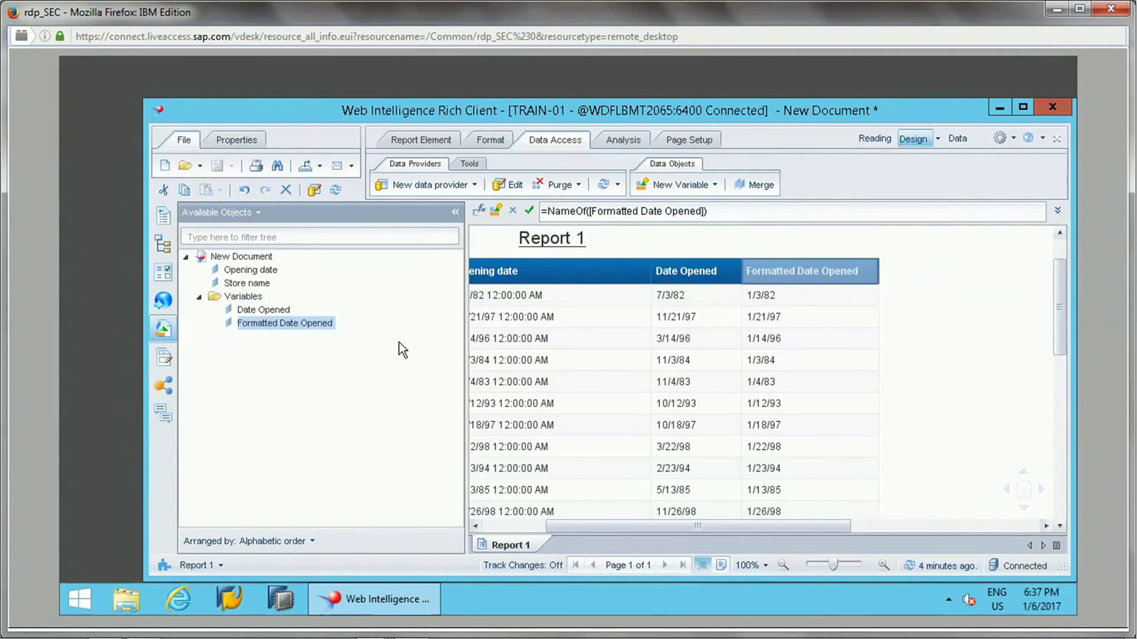
mouse_move(276, 314)
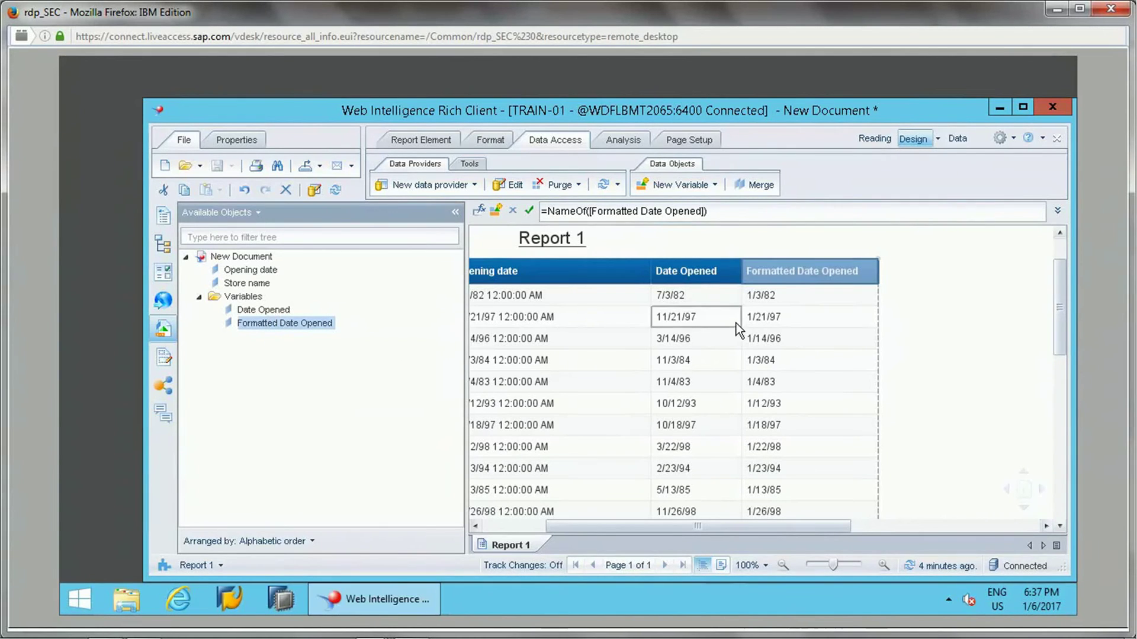
left_click(764, 297)
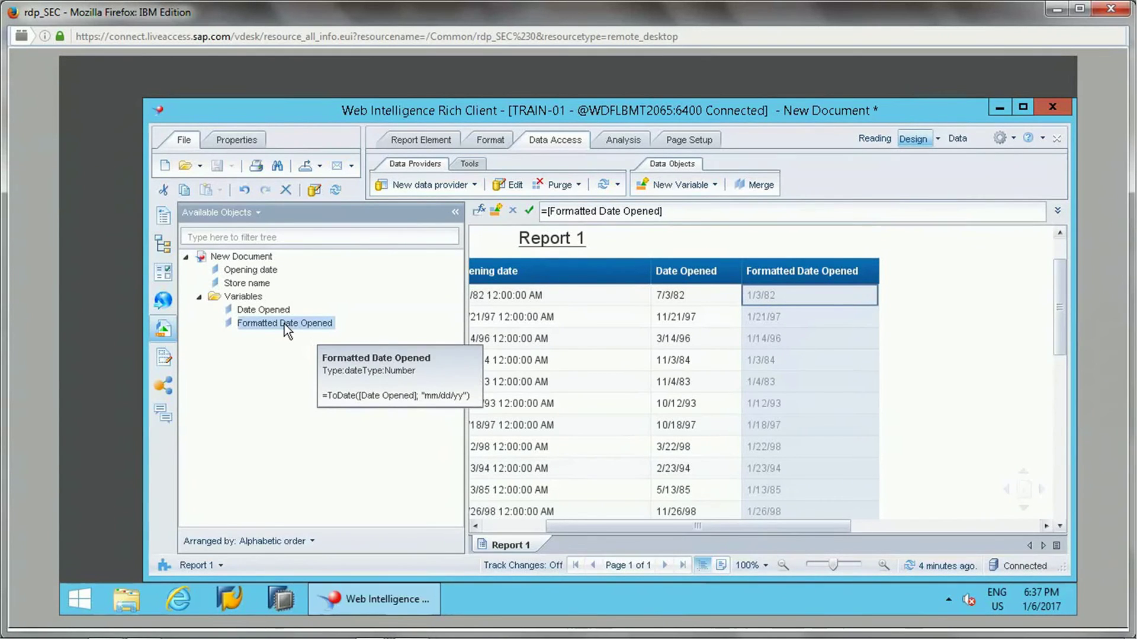
- Start another new dimension variable in the Variables folder and name it Year Opened
right_click(246, 296)
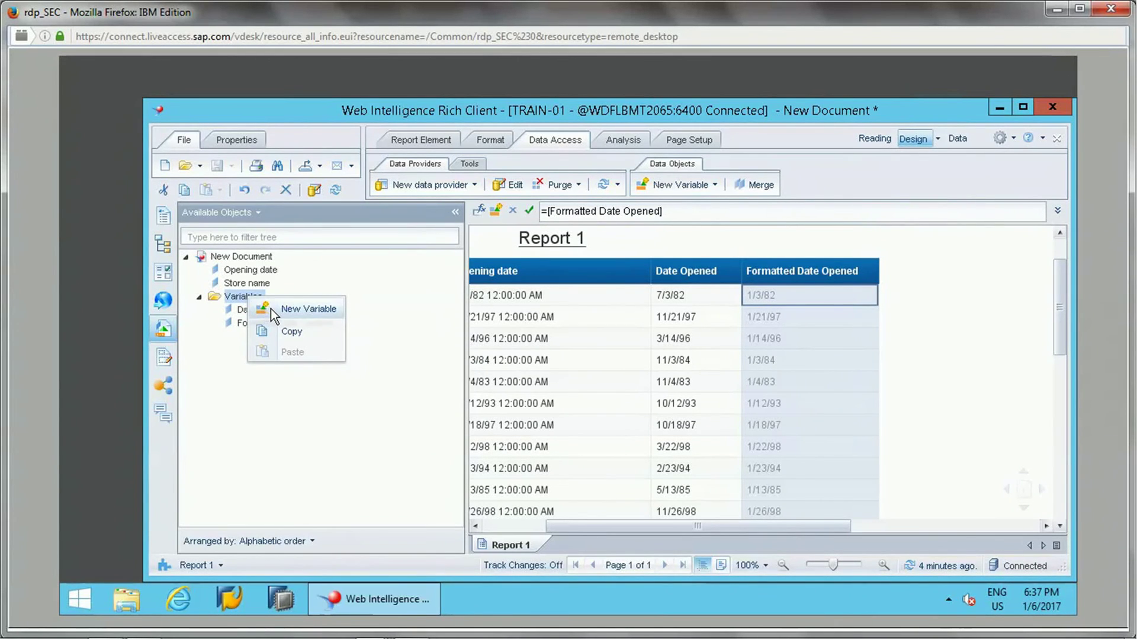
left_click(299, 309)
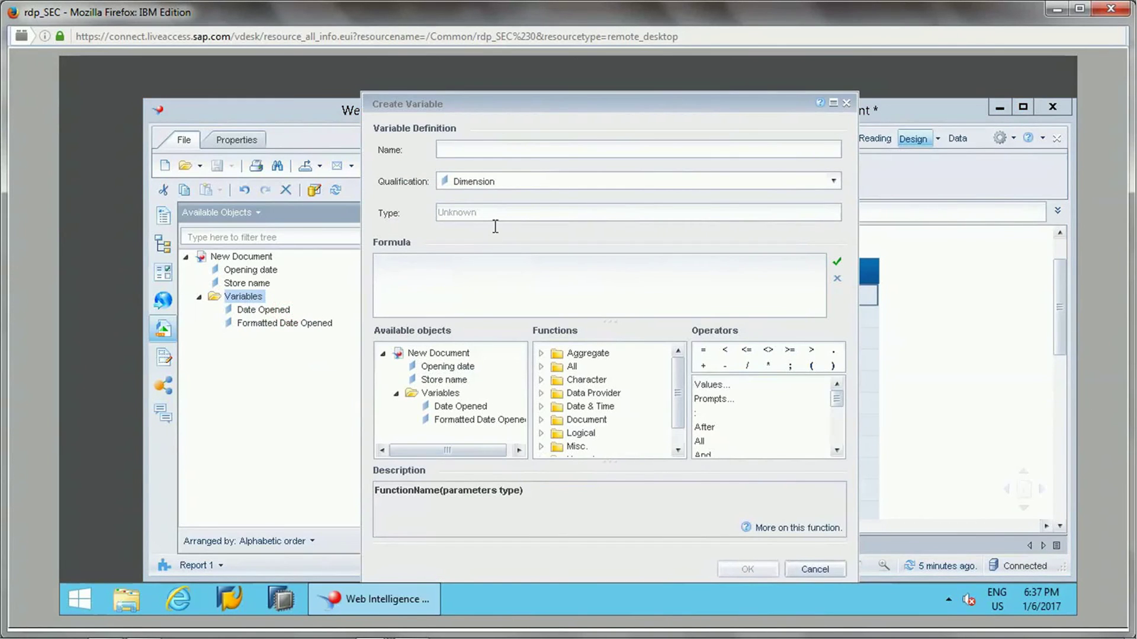
left_click(467, 149)
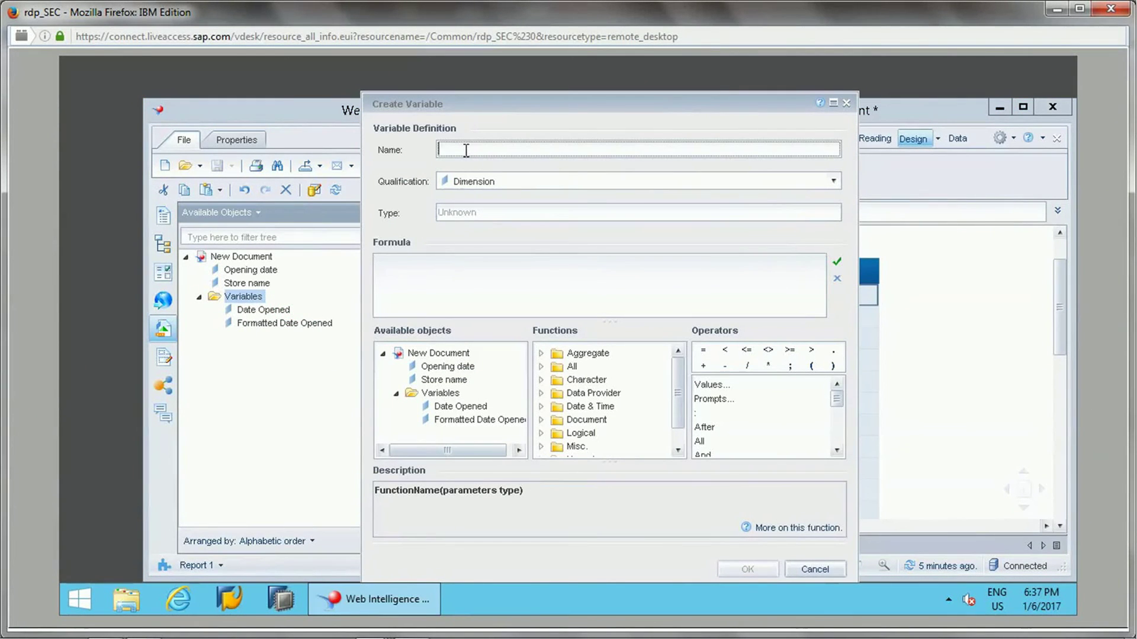
type("Year Opene")
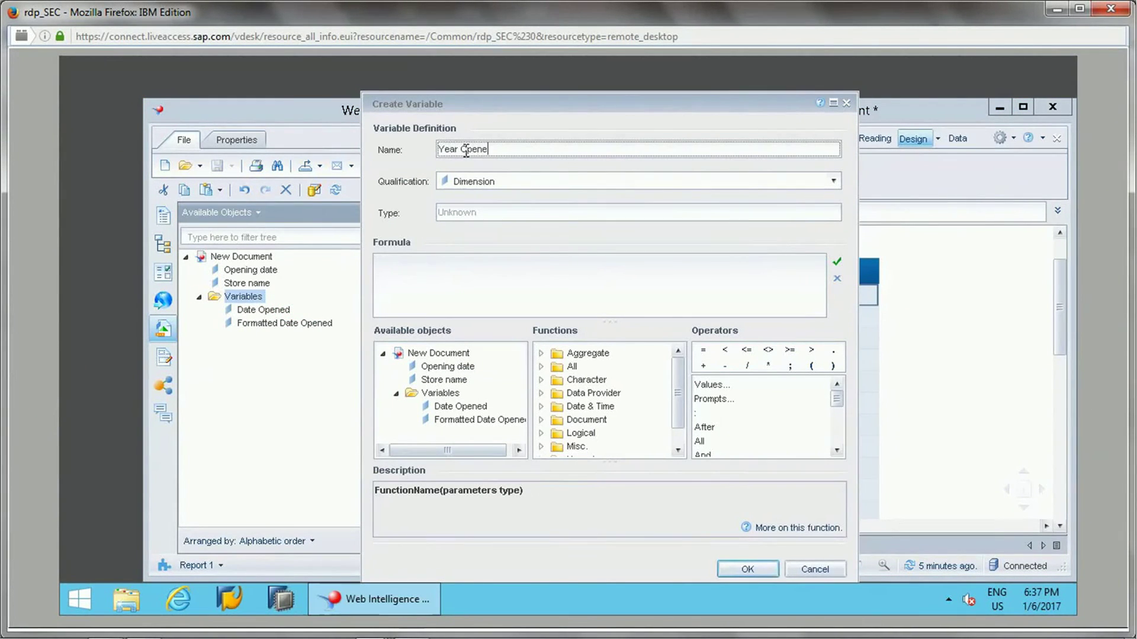
type("d")
- Build the formula =Year([Formatted Date Opened]) for Year Opened, then validate it and save the variable
left_click(464, 281)
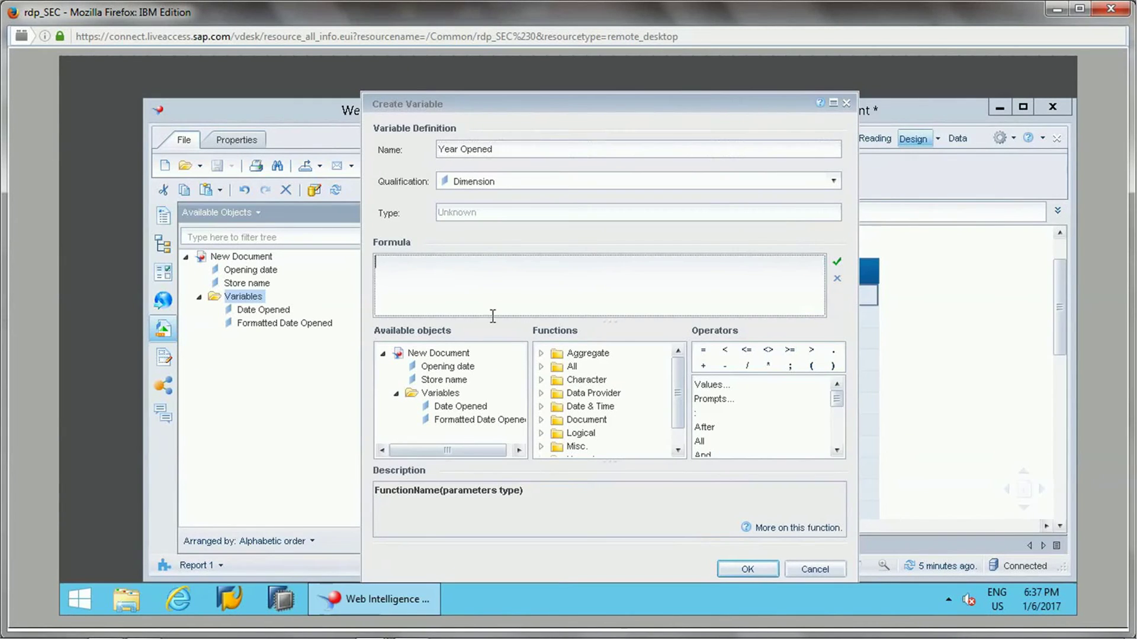
left_click(541, 366)
type("yea")
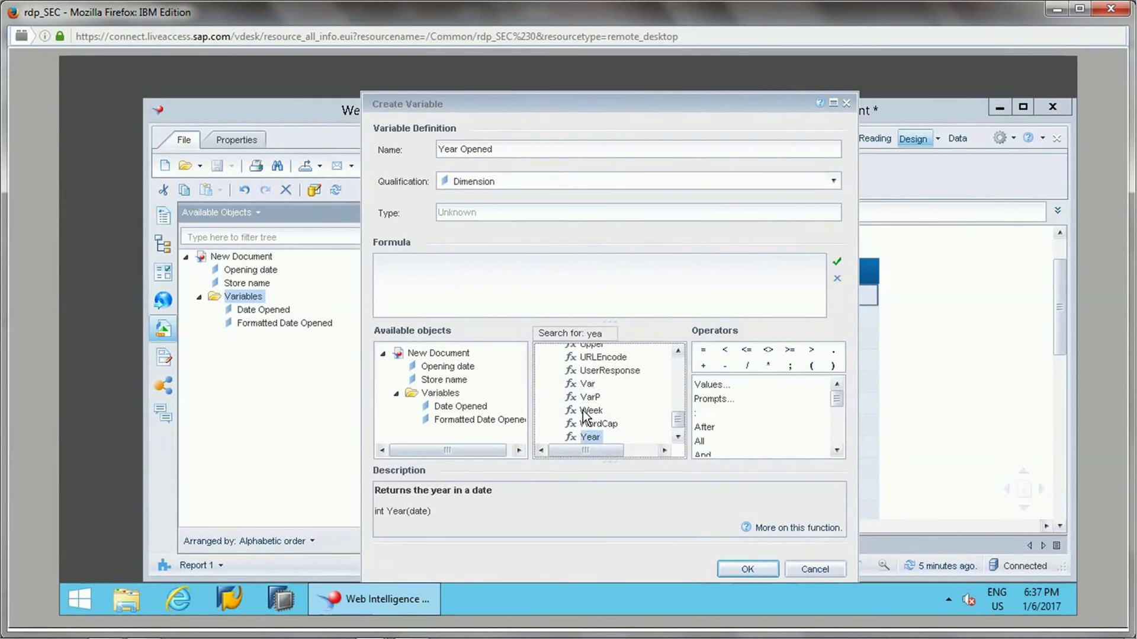
double_click(590, 437)
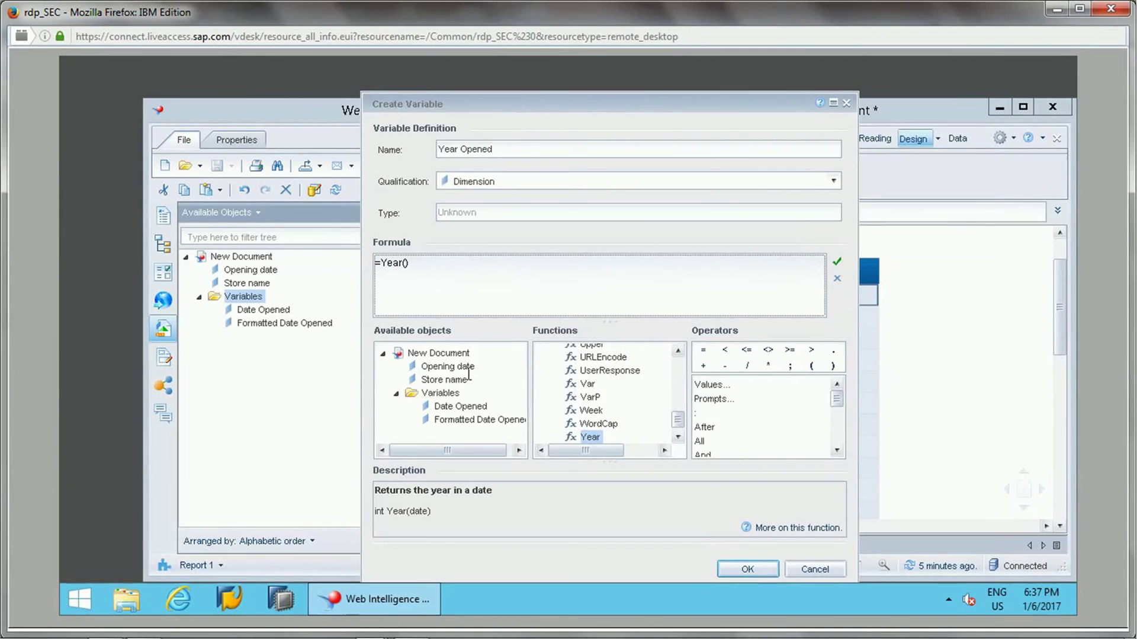
double_click(477, 419)
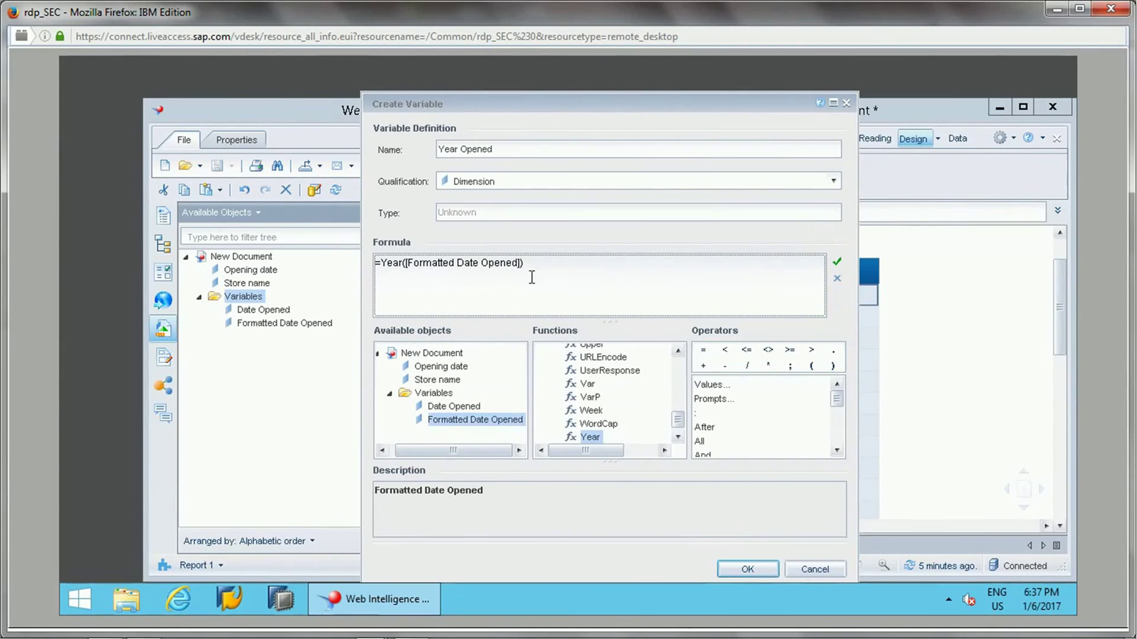
left_click(837, 261)
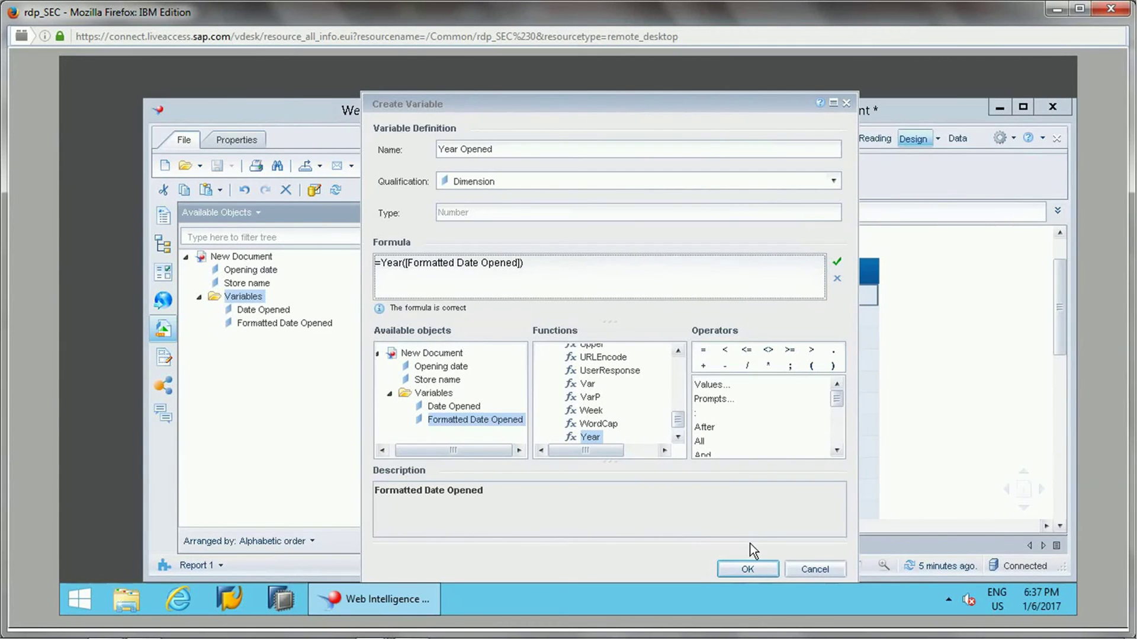
left_click(748, 571)
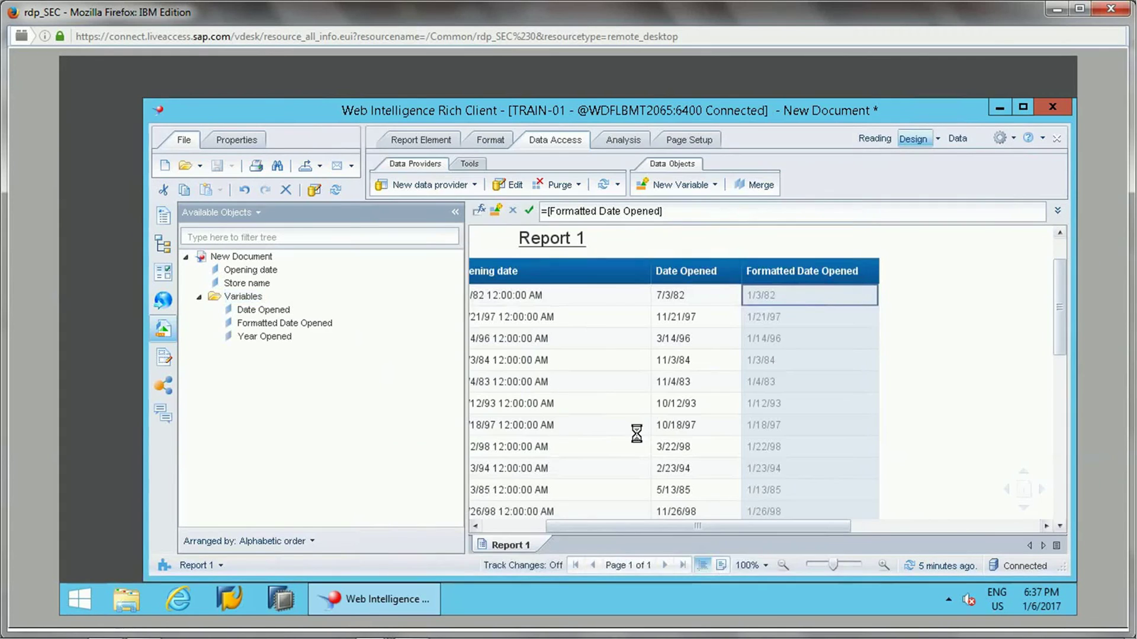
- Add Year Opened as a column after Formatted Date Opened, and apply the 1235; -1235 number format to its values
left_click_drag(260, 336, 875, 270)
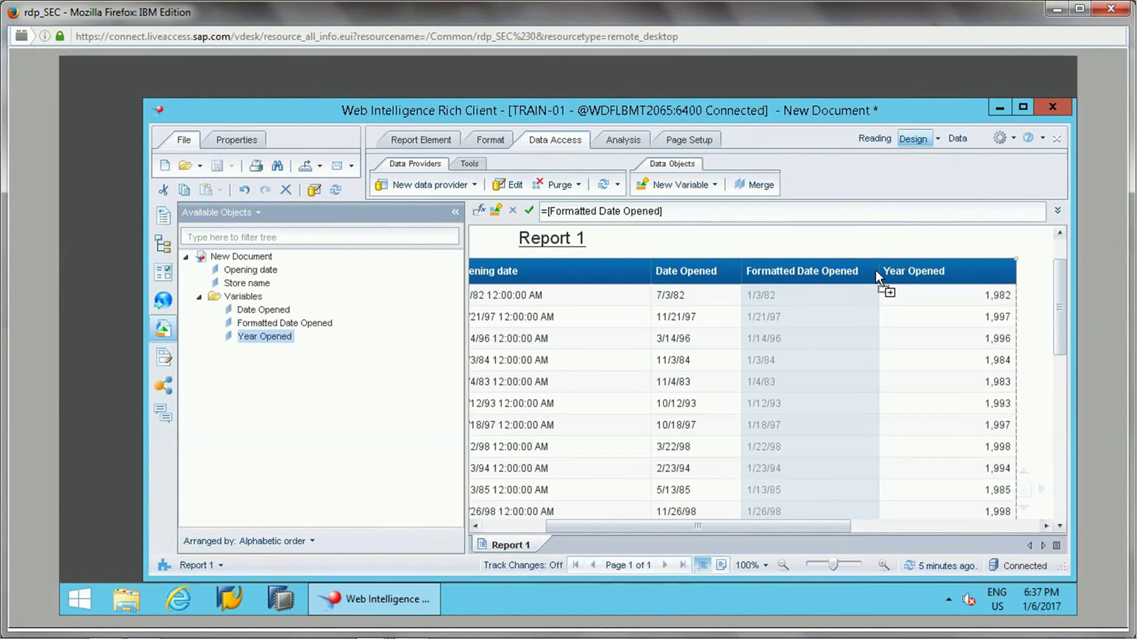
left_click(926, 300)
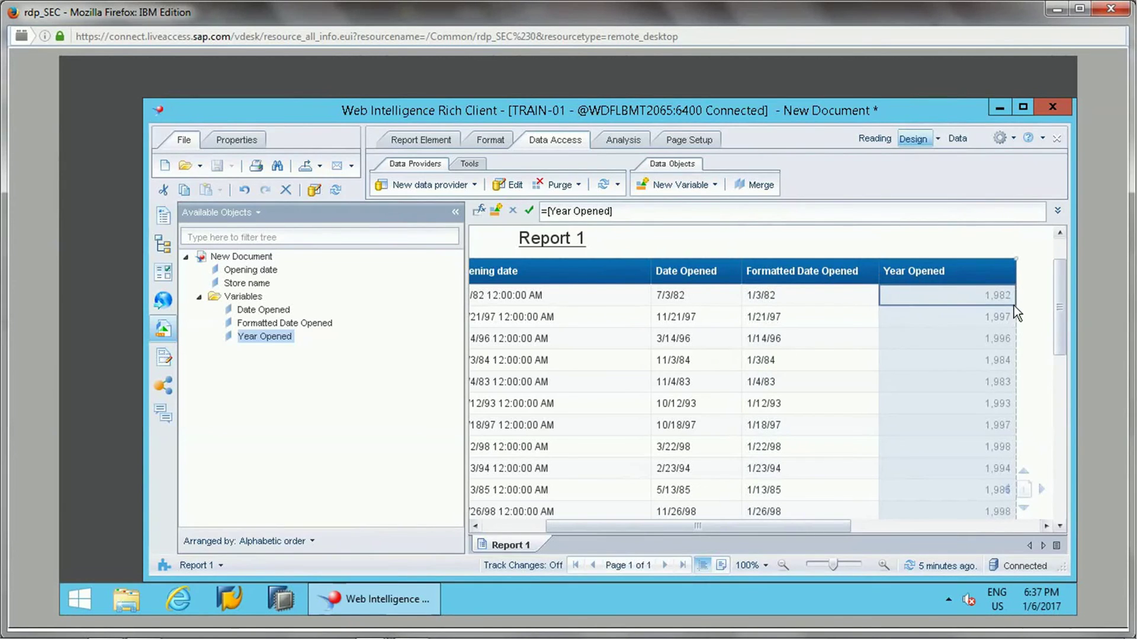
left_click(490, 139)
left_click(639, 184)
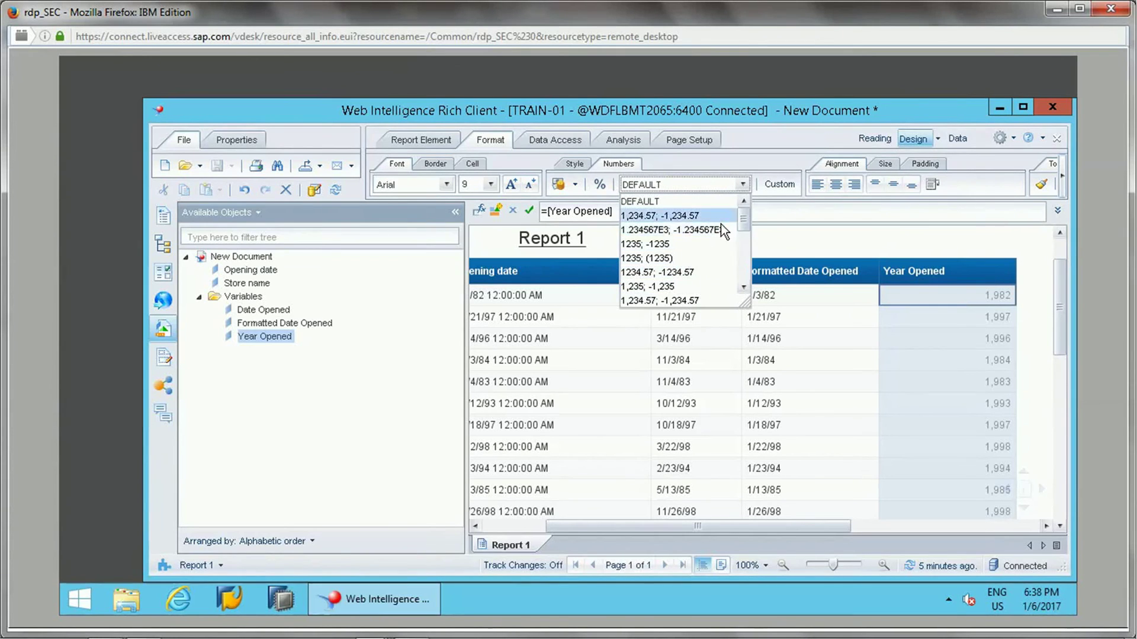
left_click(677, 254)
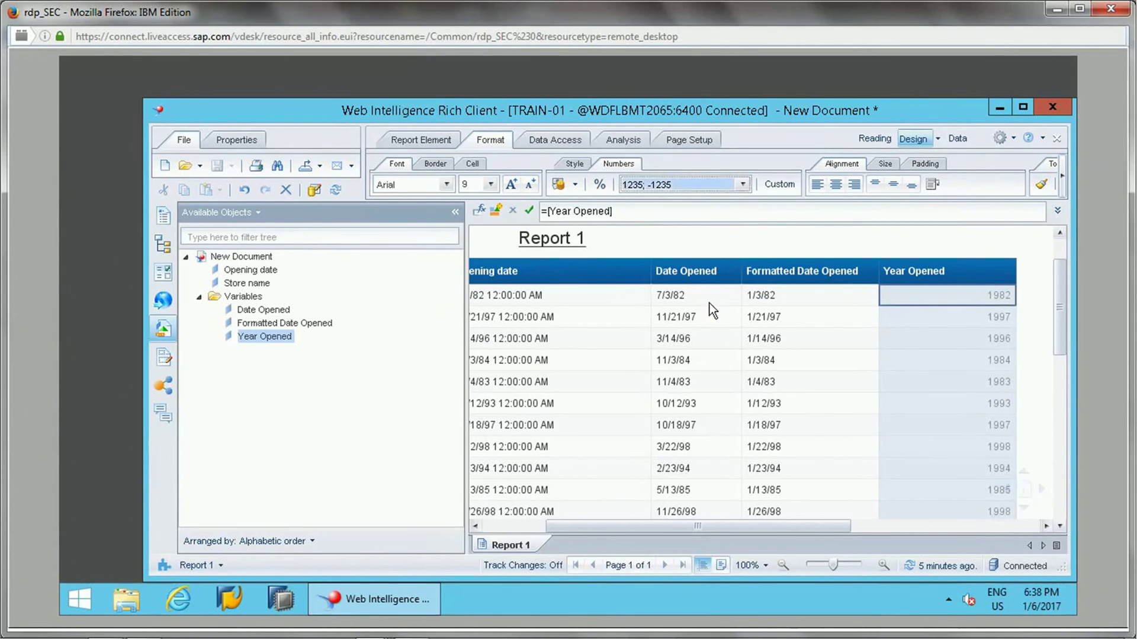
left_click(1006, 269)
- Review the Year Opened and Formatted Date Opened values together with the Date Opened variable behind them
left_click(948, 333)
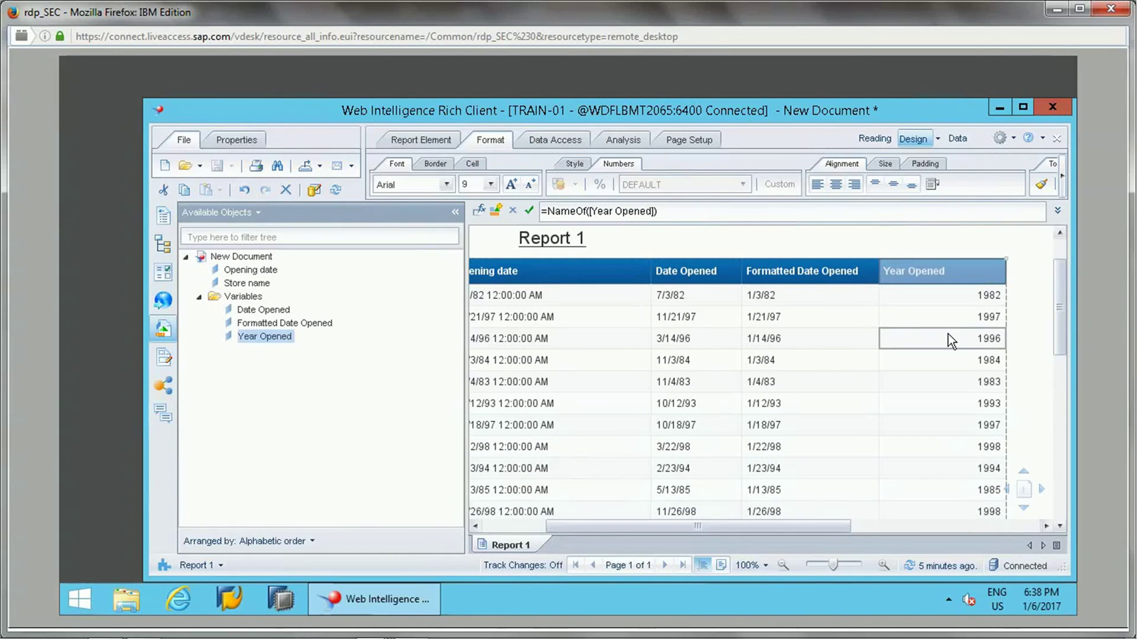
left_click(807, 320)
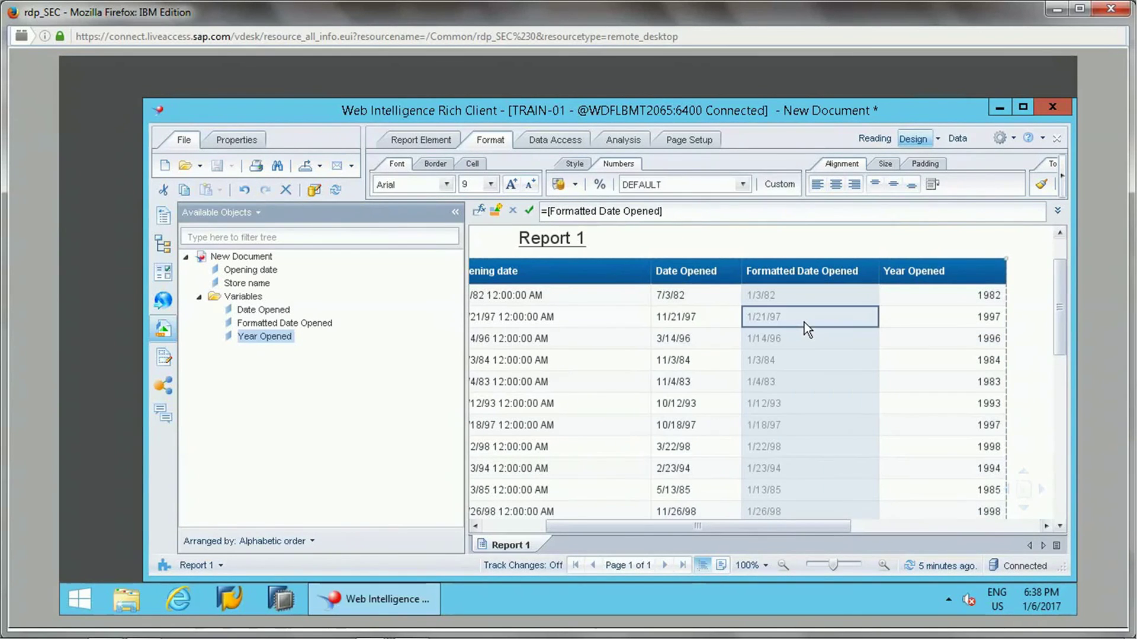
left_click(271, 310)
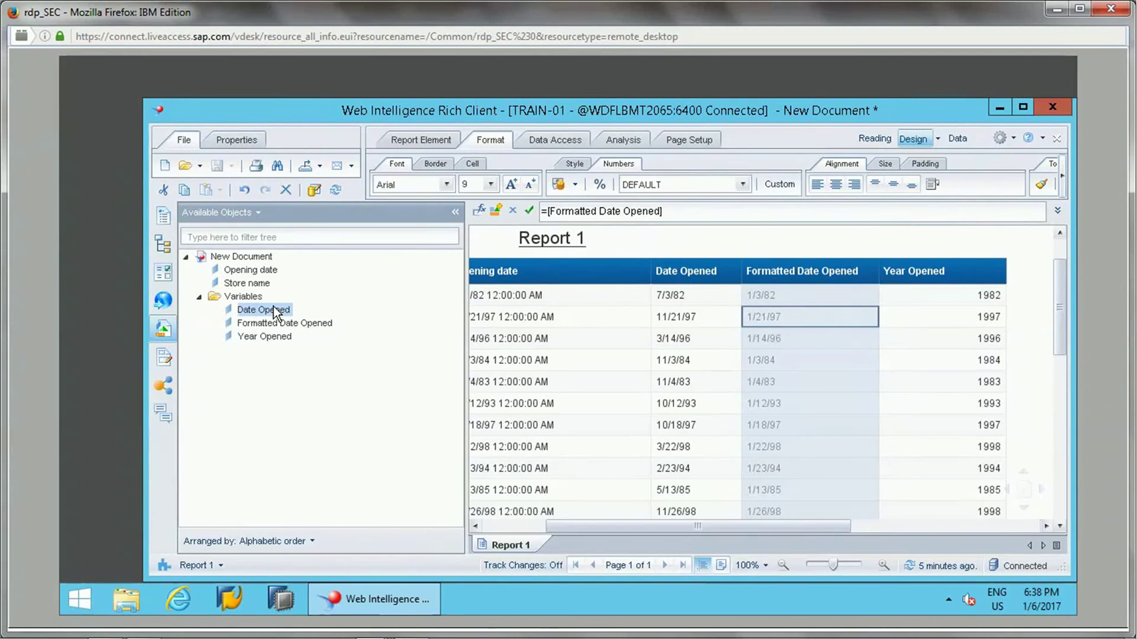